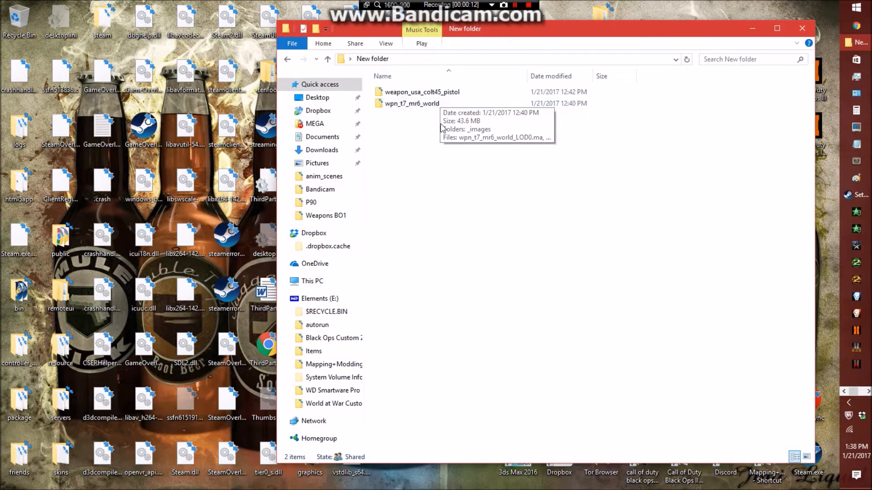
# - Look through the contents of the weapon_usa_colt45_pistol folder and return to New folder
pyautogui.click(433, 104)
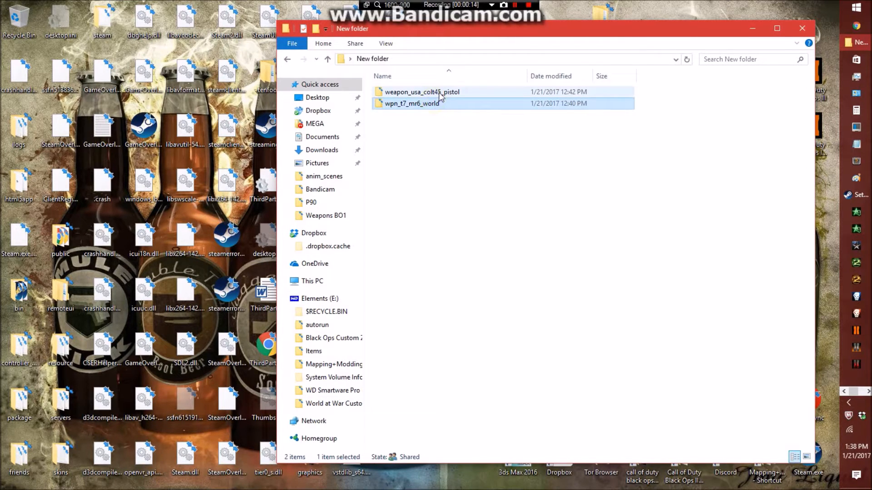
pyautogui.doubleClick(439, 93)
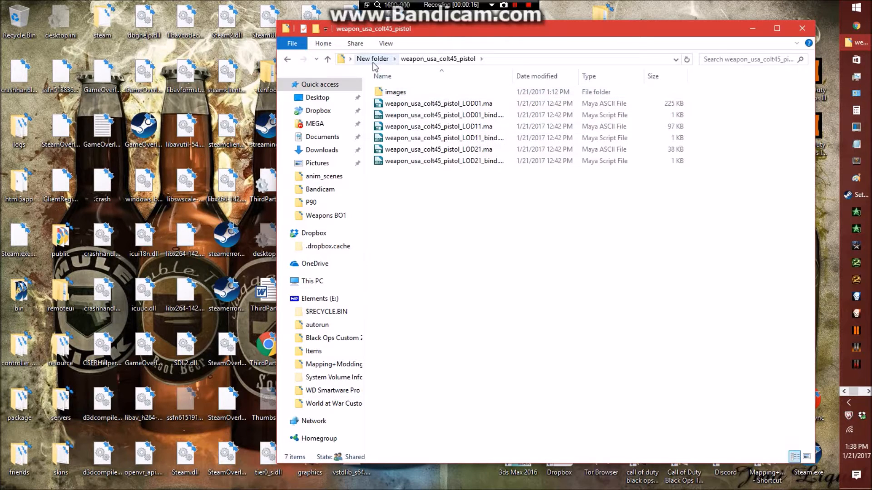
pyautogui.click(372, 59)
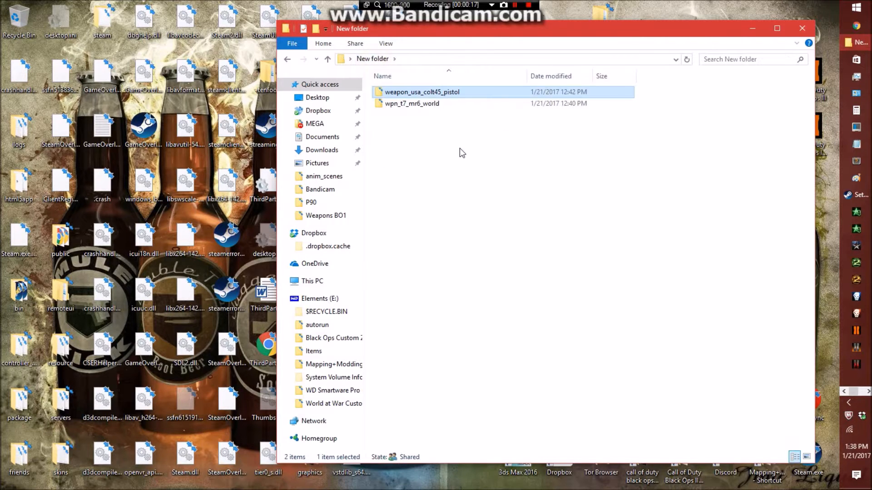
pyautogui.doubleClick(442, 95)
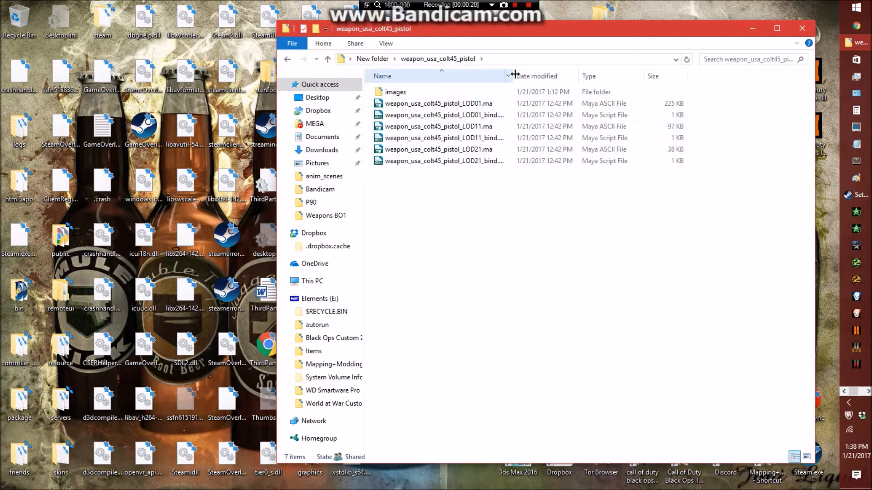
pyautogui.moveTo(513, 74); pyautogui.dragTo(539, 74)
pyautogui.click(372, 59)
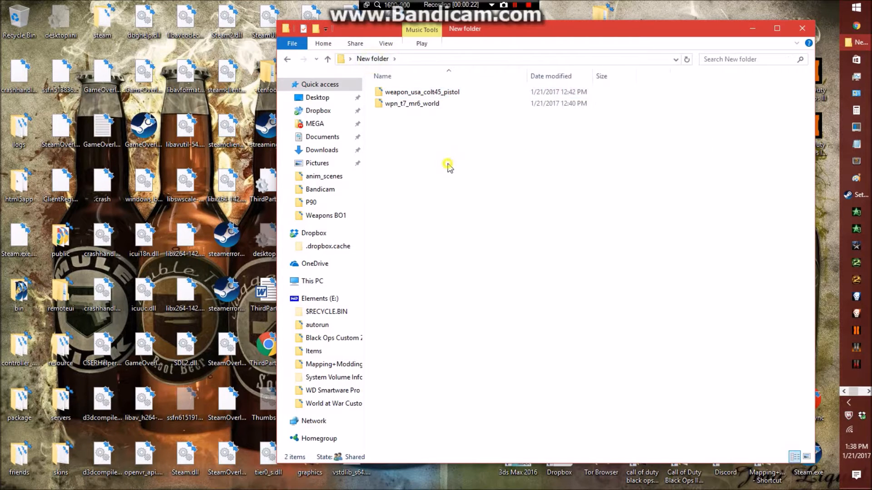
# - Open wpn_t7_mr6_world_LOD0.ma from the wpn_t7_mr6_world folder in Maya and dismiss the What's New highlight settings
pyautogui.doubleClick(430, 104)
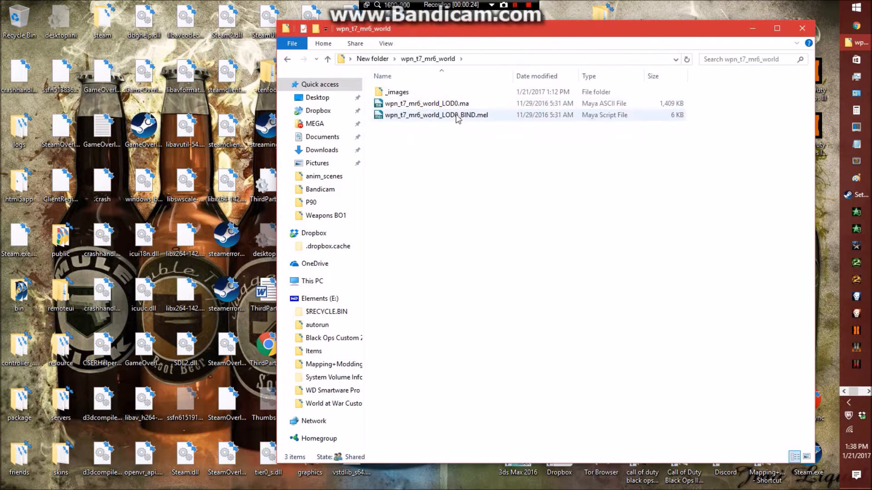
pyautogui.click(452, 104)
pyautogui.click(715, 113)
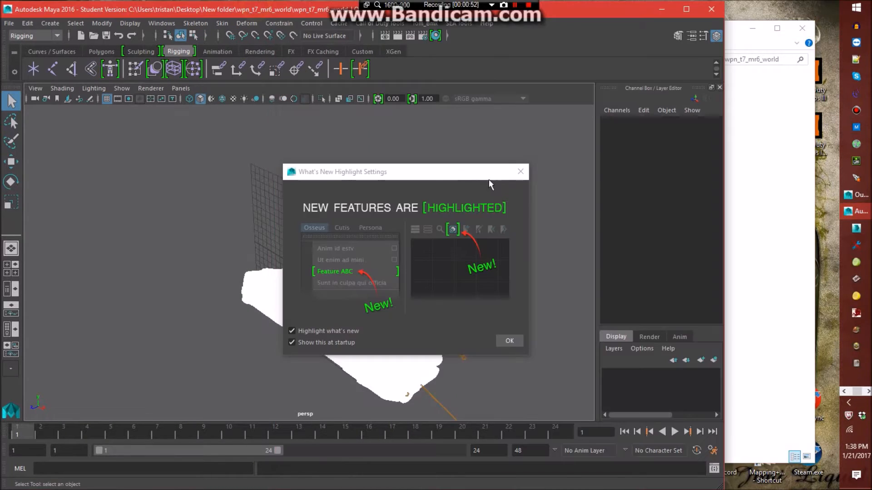
pyautogui.click(521, 171)
# - Run the wpn_t7_mr6_world_LOD0_BIND.mel script on the open scene to bind the pistol model to its joints
pyautogui.click(786, 203)
pyautogui.moveTo(413, 116); pyautogui.dragTo(225, 174)
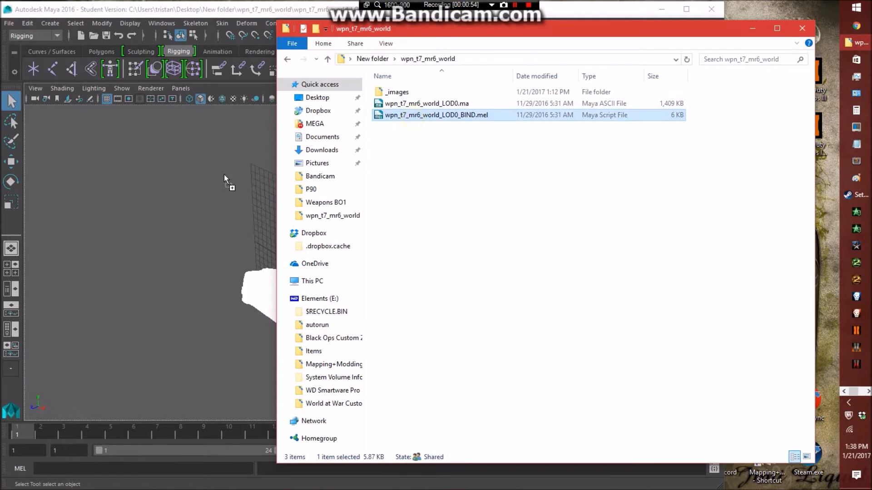
pyautogui.click(503, 218)
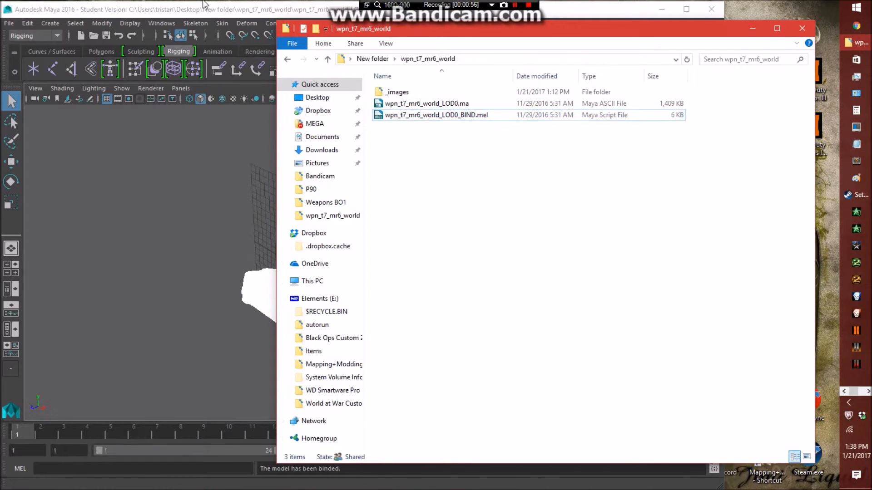
pyautogui.click(227, 12)
# - Save the bound scene as mr6_world in New folder on the desktop
pyautogui.click(9, 23)
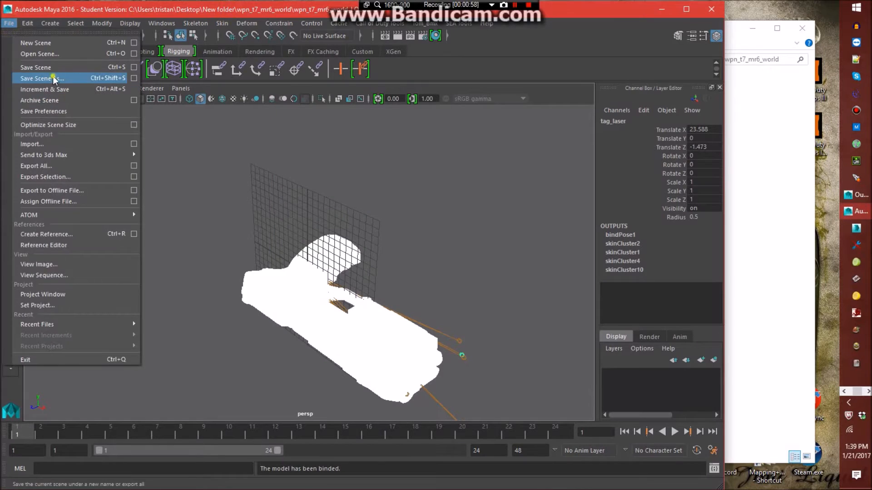
pyautogui.click(37, 70)
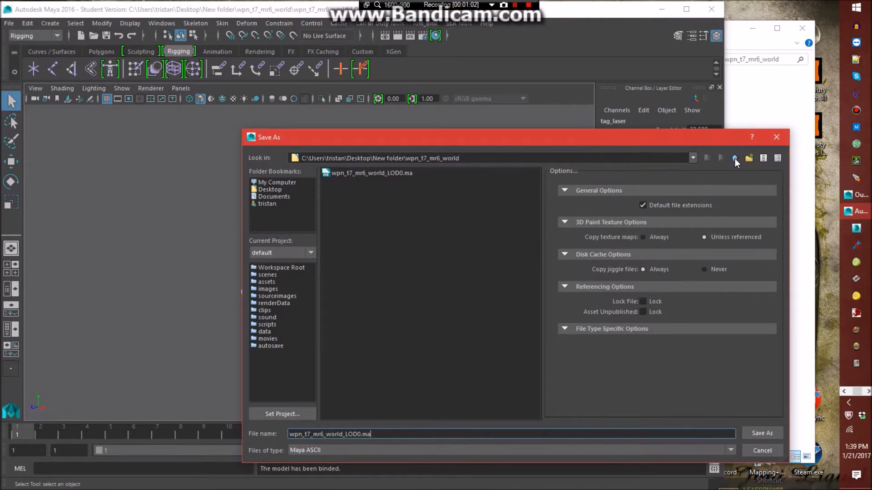
pyautogui.click(734, 159)
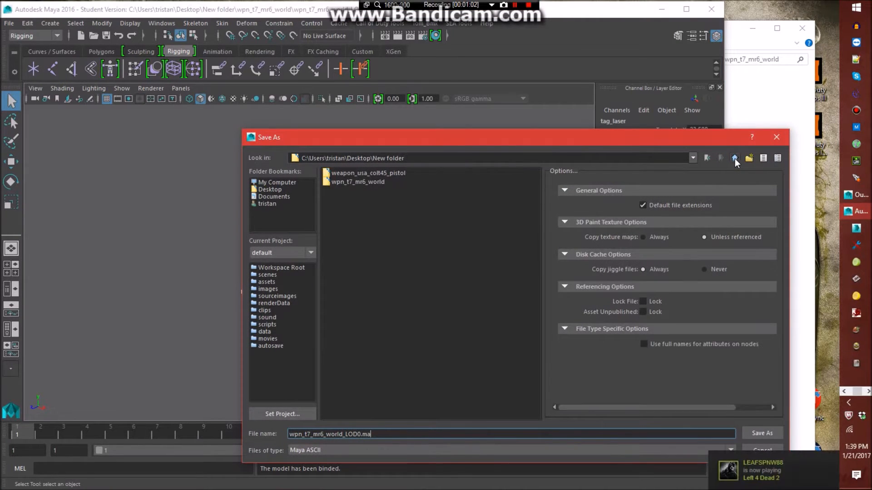
pyautogui.tripleClick(392, 429)
pyautogui.write('mr6_world')
pyautogui.press('Return')
pyautogui.click(356, 260)
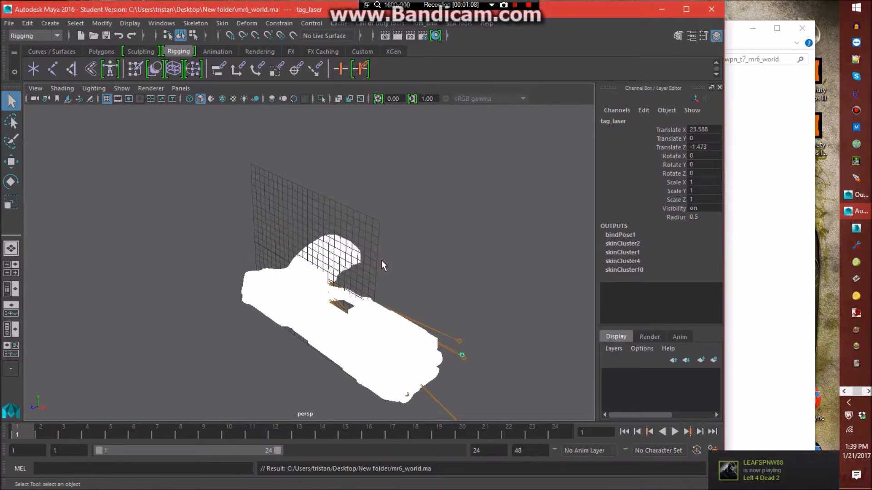
# - Show the Outliner beside the viewport, widen it, and view the scene through a new perspective camera
pyautogui.click(180, 89)
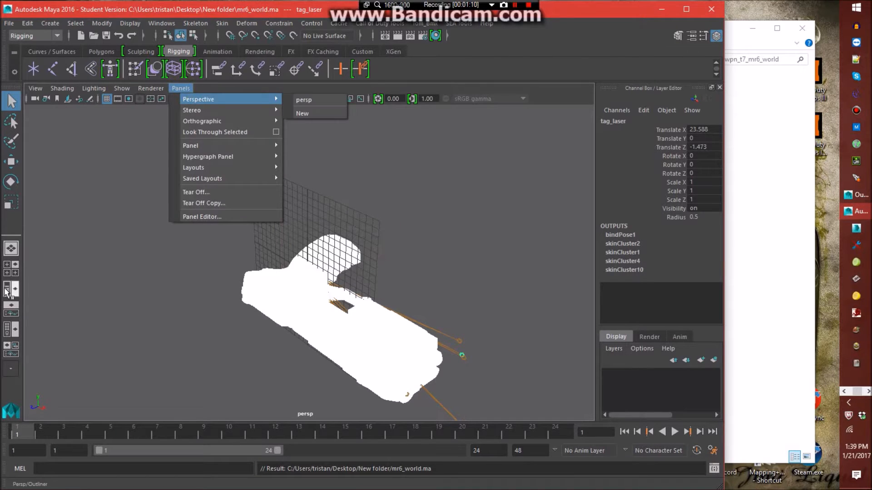
pyautogui.click(15, 290)
pyautogui.click(16, 289)
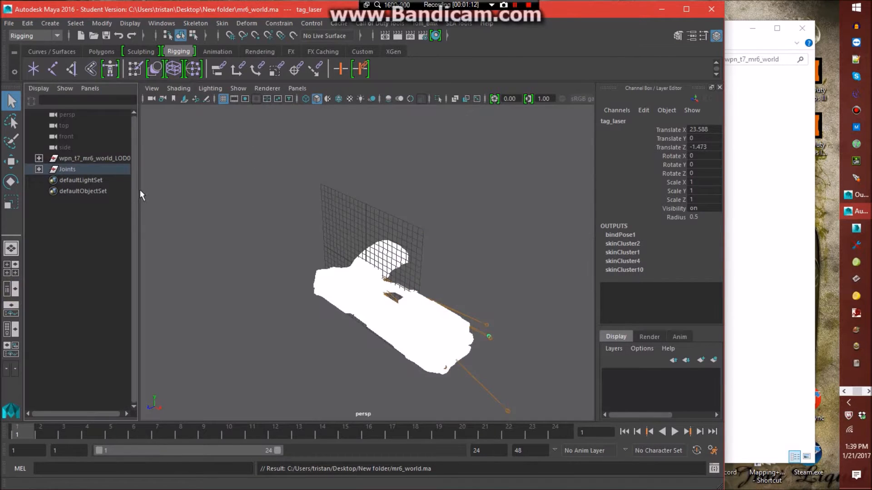
pyautogui.moveTo(135, 194); pyautogui.dragTo(186, 194)
pyautogui.click(344, 88)
pyautogui.moveTo(419, 102)
pyautogui.click(465, 113)
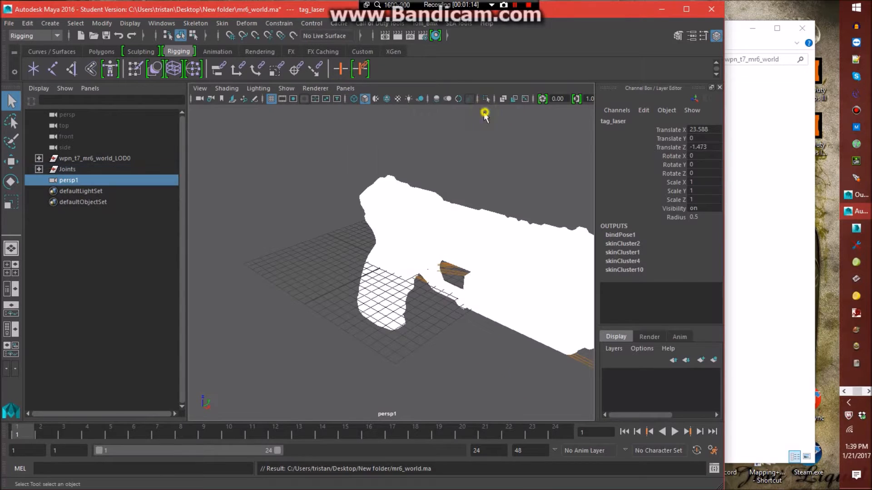
# - Change the viewport renderer with texture display on so the pistol shows its materials
pyautogui.click(322, 89)
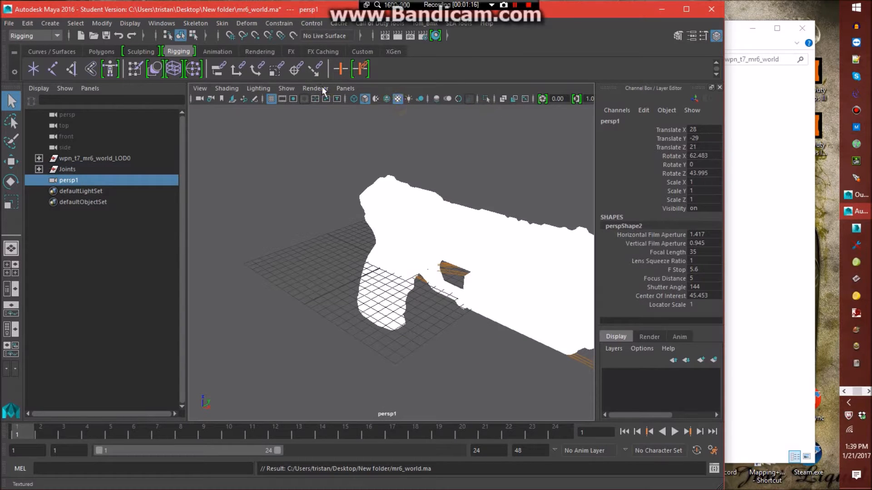
pyautogui.click(326, 114)
pyautogui.click(498, 194)
pyautogui.keyDown('alt'); pyautogui.moveTo(496, 194); pyautogui.dragTo(387, 180); pyautogui.keyUp('alt')
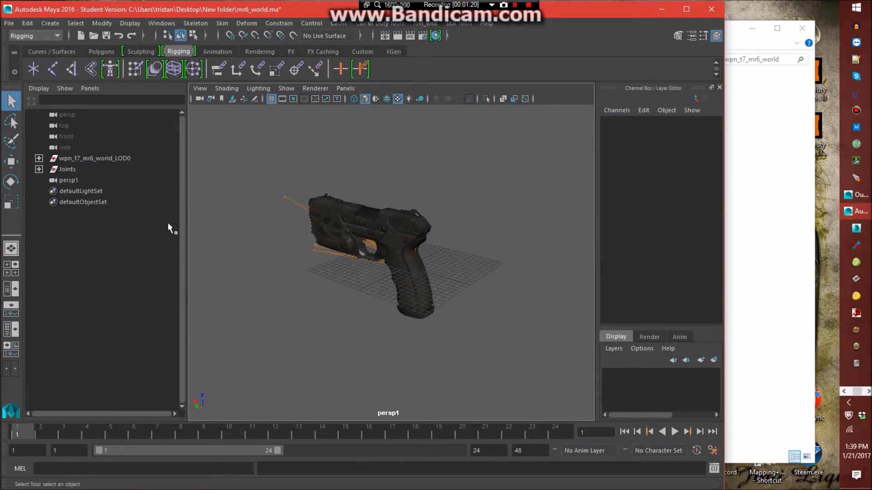
# - Expand the Joints group and tag_weapon in the Outliner to list all of the pistol's child joints
pyautogui.click(39, 170)
pyautogui.click(49, 181)
pyautogui.click(50, 180)
pyautogui.click(269, 160)
pyautogui.keyDown('alt'); pyautogui.moveTo(461, 242); pyautogui.dragTo(411, 230); pyautogui.keyUp('alt')
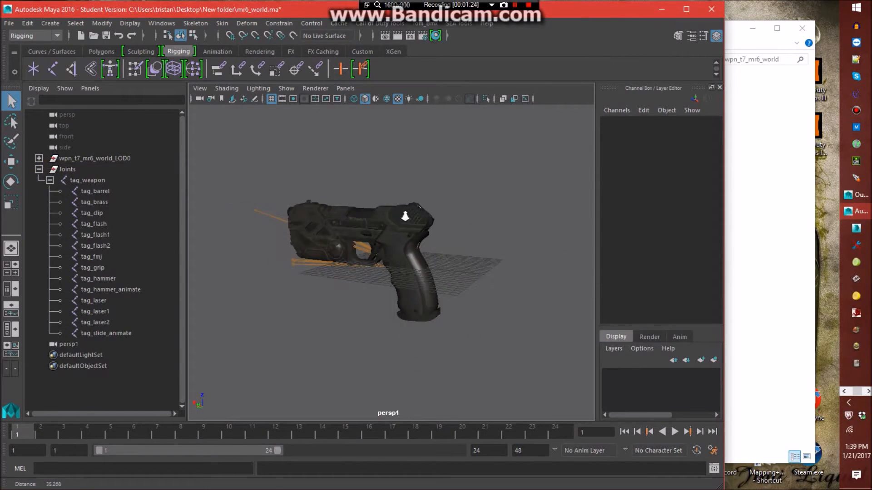
pyautogui.keyDown('alt'); pyautogui.moveTo(397, 183); pyautogui.dragTo(442, 199, button='middle'); pyautogui.keyUp('alt')
pyautogui.keyDown('alt'); pyautogui.moveTo(442, 199); pyautogui.dragTo(445, 249, button='right'); pyautogui.keyUp('alt')
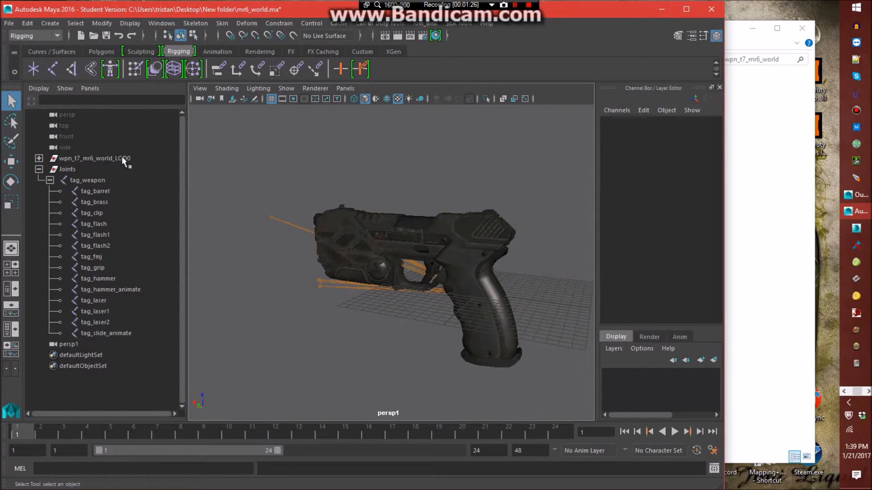
# - Examine the tag_weapon joint hierarchy on the pistol and view the model from behind
pyautogui.click(89, 178)
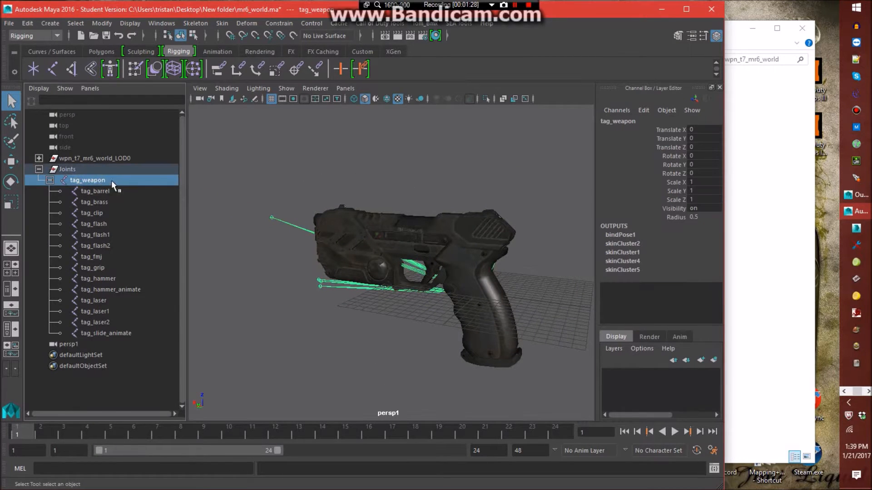
pyautogui.click(396, 179)
pyautogui.keyDown('alt'); pyautogui.moveTo(496, 286); pyautogui.dragTo(459, 200, button='right'); pyautogui.keyUp('alt')
pyautogui.keyDown('alt'); pyautogui.moveTo(459, 200); pyautogui.dragTo(411, 191, button='middle'); pyautogui.keyUp('alt')
pyautogui.keyDown('alt'); pyautogui.moveTo(410, 191); pyautogui.dragTo(449, 308, button='right'); pyautogui.keyUp('alt')
pyautogui.keyDown('alt'); pyautogui.moveTo(449, 307); pyautogui.dragTo(422, 314); pyautogui.keyUp('alt')
pyautogui.keyDown('alt'); pyautogui.moveTo(422, 314); pyautogui.dragTo(381, 201, button='right'); pyautogui.keyUp('alt')
pyautogui.keyDown('alt'); pyautogui.moveTo(382, 201); pyautogui.dragTo(376, 199); pyautogui.keyUp('alt')
pyautogui.keyDown('alt'); pyautogui.moveTo(377, 199); pyautogui.dragTo(383, 231, button='right'); pyautogui.keyUp('alt')
pyautogui.keyDown('alt'); pyautogui.moveTo(382, 231); pyautogui.dragTo(395, 245, button='middle'); pyautogui.keyUp('alt')
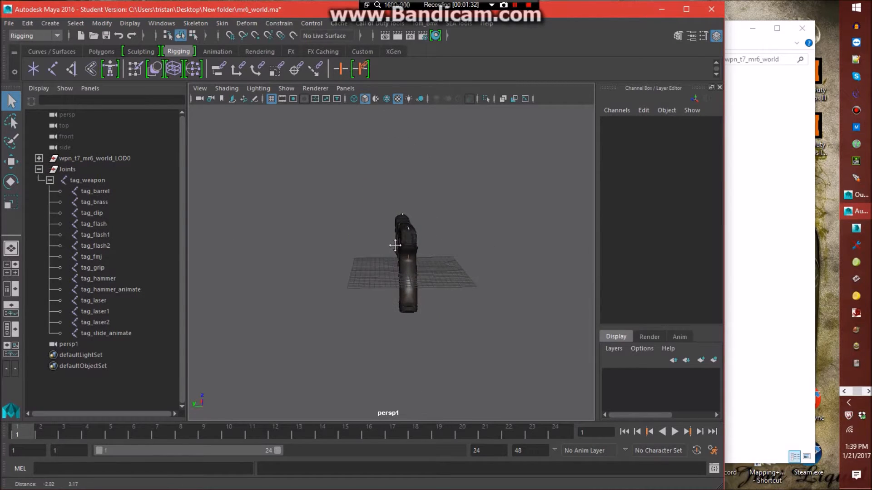
pyautogui.keyDown('alt'); pyautogui.moveTo(392, 244); pyautogui.dragTo(391, 245); pyautogui.keyUp('alt')
# - Move the tag_barrel joint sideways along the Y axis to separate the barrel from the pistol
pyautogui.click(125, 191)
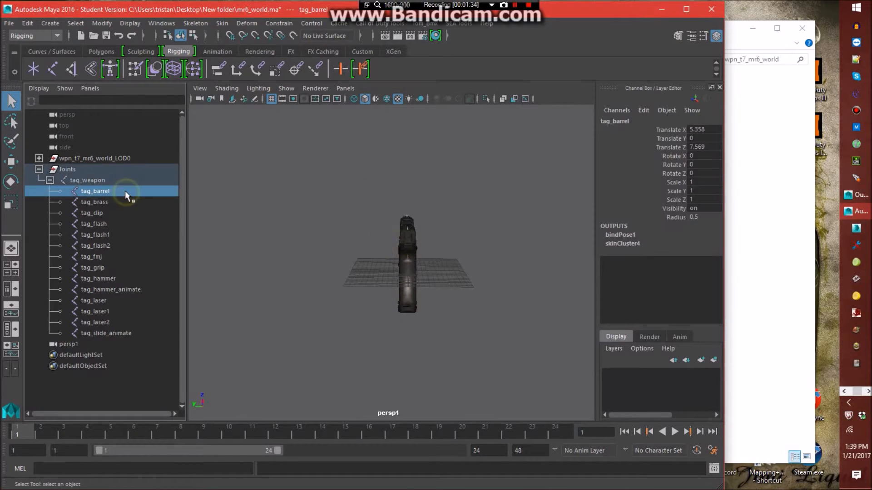
pyautogui.click(10, 161)
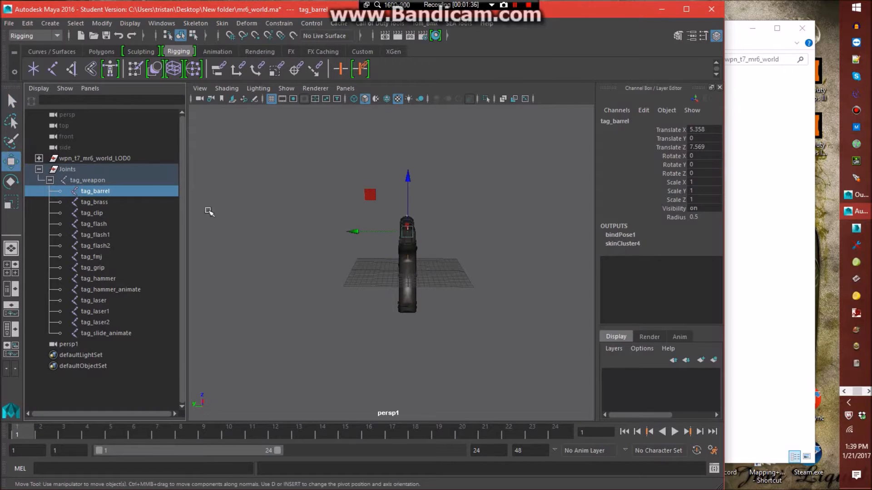
pyautogui.keyDown('alt'); pyautogui.moveTo(316, 221); pyautogui.dragTo(366, 280, button='right'); pyautogui.keyUp('alt')
pyautogui.keyDown('alt'); pyautogui.moveTo(366, 280); pyautogui.dragTo(396, 283); pyautogui.keyUp('alt')
pyautogui.keyDown('alt'); pyautogui.moveTo(395, 283); pyautogui.dragTo(376, 289, button='middle'); pyautogui.keyUp('alt')
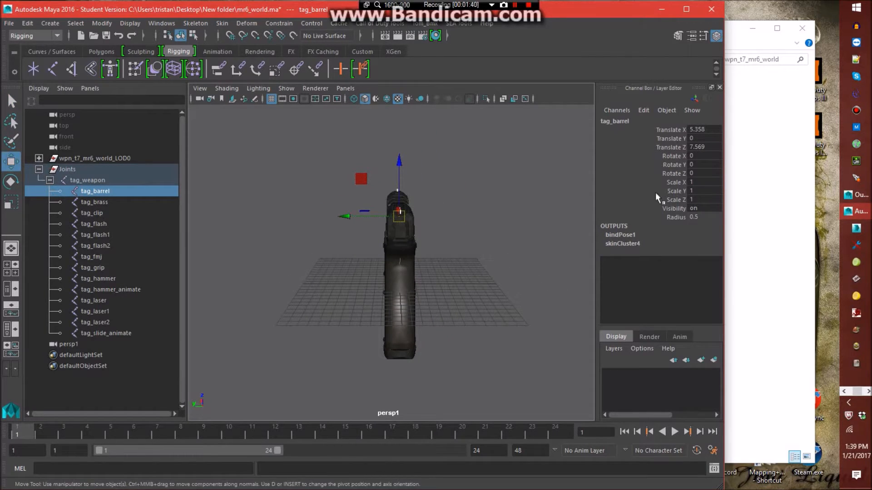
pyautogui.click(583, 169)
pyautogui.click(97, 193)
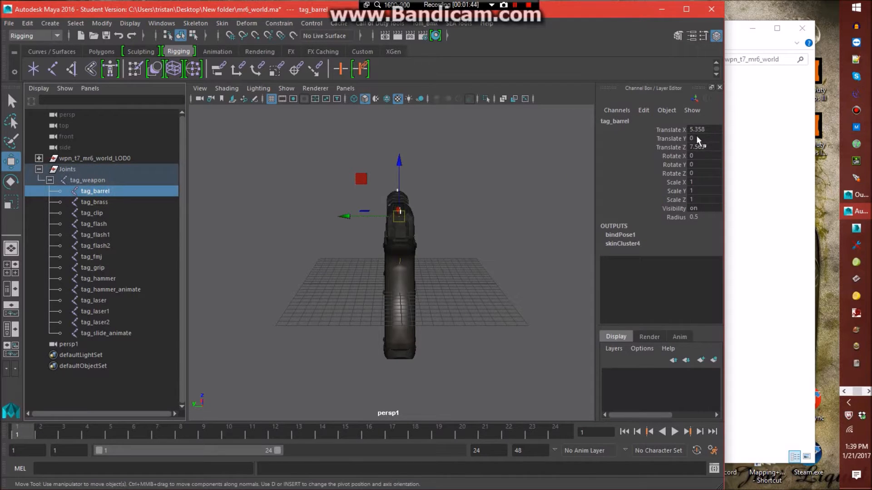
pyautogui.keyDown('alt'); pyautogui.moveTo(498, 267); pyautogui.dragTo(481, 218, button='right'); pyautogui.keyUp('alt')
pyautogui.keyDown('alt'); pyautogui.moveTo(481, 218); pyautogui.dragTo(476, 226, button='middle'); pyautogui.keyUp('alt')
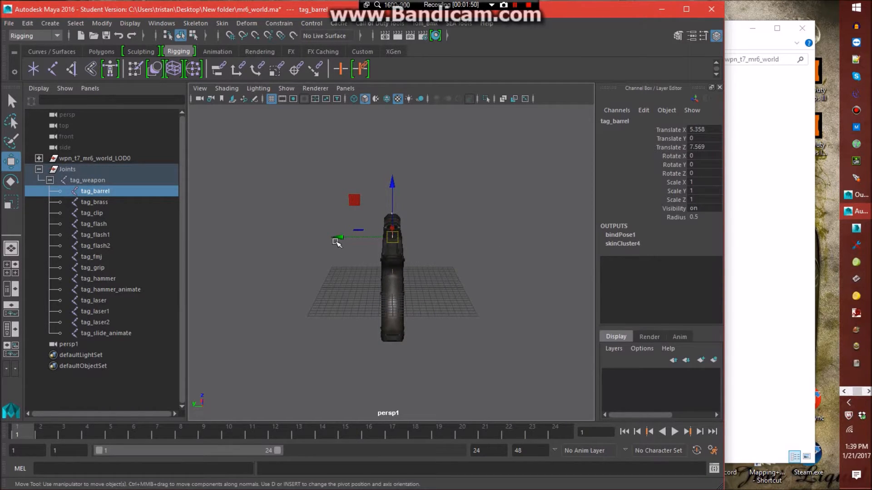
pyautogui.moveTo(339, 238); pyautogui.dragTo(265, 237)
pyautogui.click(294, 333)
# - Move the tag_clip joint along the Y axis so the magazine sits beyond the separated barrel
pyautogui.keyDown('alt'); pyautogui.moveTo(309, 300); pyautogui.dragTo(375, 312, button='middle'); pyautogui.keyUp('alt')
pyautogui.keyDown('alt'); pyautogui.moveTo(376, 313); pyautogui.dragTo(369, 280, button='right'); pyautogui.keyUp('alt')
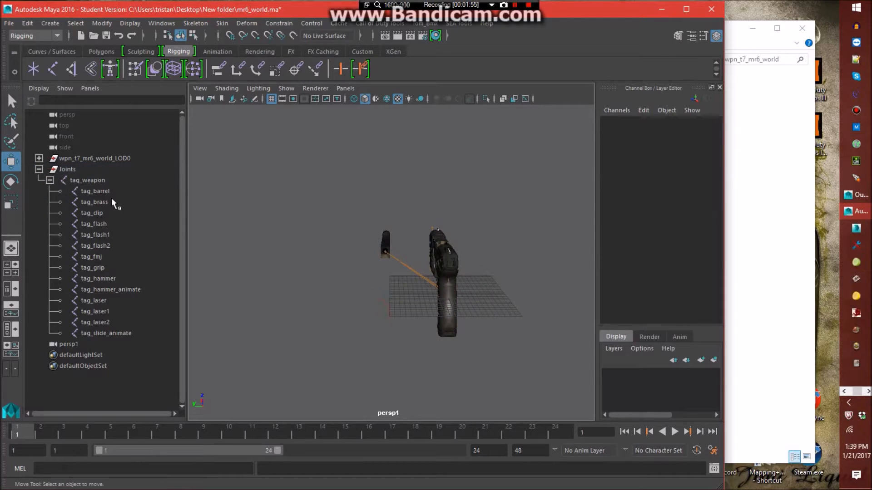
pyautogui.click(108, 213)
pyautogui.moveTo(397, 295); pyautogui.dragTo(273, 296)
pyautogui.click(348, 375)
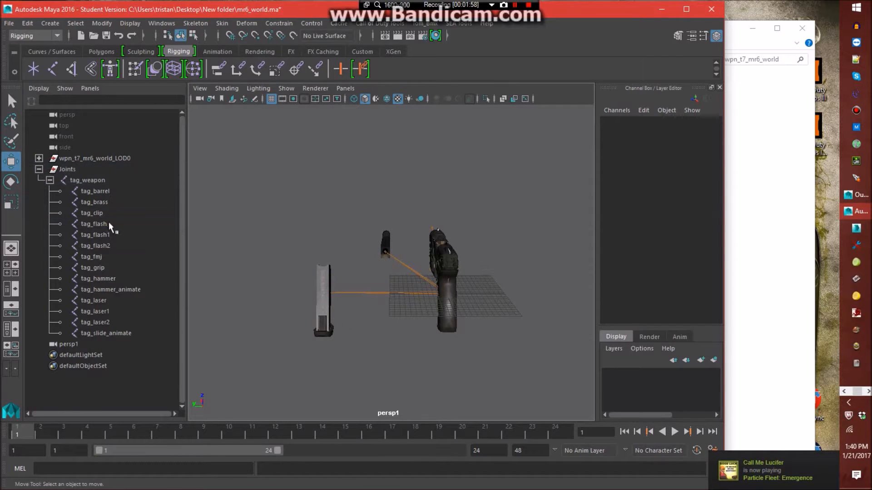
# - Check the tag_flash1 and tag_flash2 joints, and move tag_fmj along the Y axis past the magazine
pyautogui.click(113, 235)
pyautogui.click(117, 246)
pyautogui.click(113, 256)
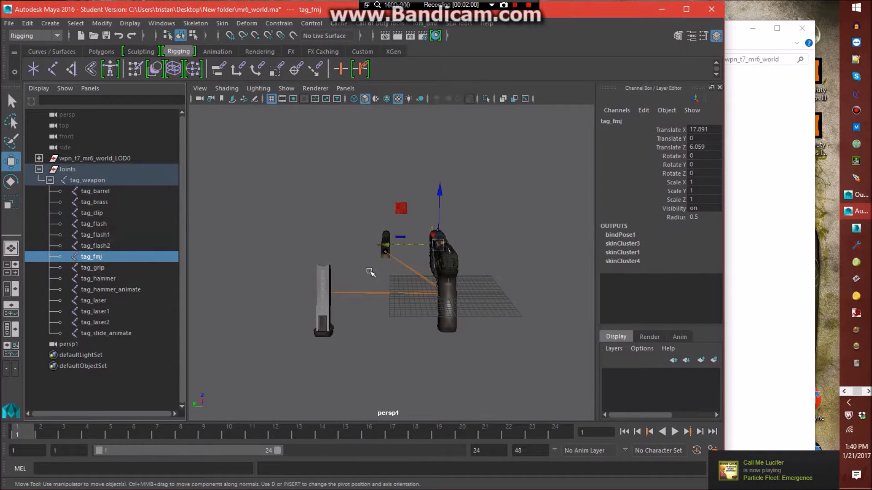
pyautogui.moveTo(385, 245); pyautogui.dragTo(213, 246)
pyautogui.click(277, 336)
# - Move the tag_grip joint along Y to about 59.84, and move tag_hammer farther out in the same direction
pyautogui.keyDown('alt'); pyautogui.moveTo(267, 319); pyautogui.dragTo(369, 327, button='middle'); pyautogui.keyUp('alt')
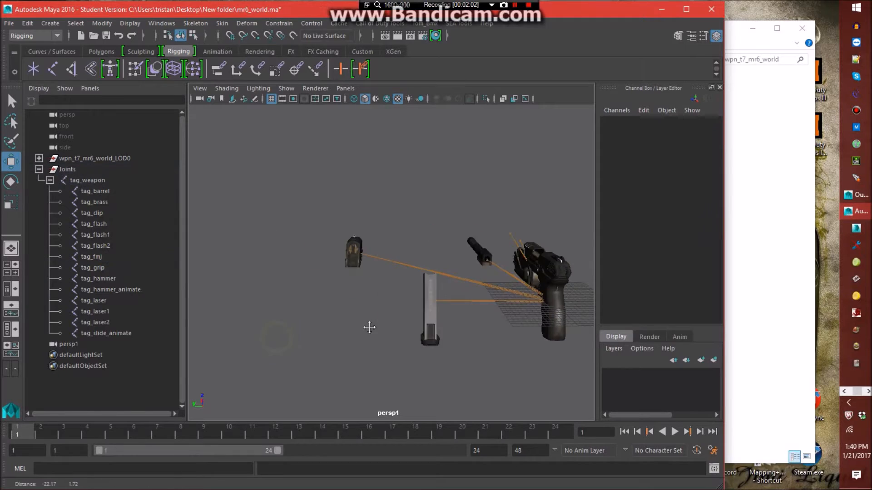
pyautogui.keyDown('alt'); pyautogui.moveTo(369, 328); pyautogui.dragTo(405, 350, button='right'); pyautogui.keyUp('alt')
pyautogui.click(137, 266)
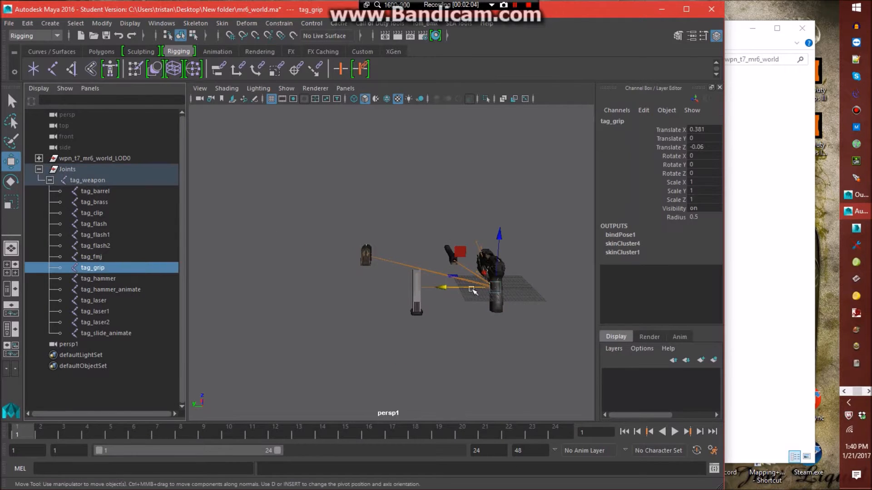
pyautogui.moveTo(474, 289); pyautogui.dragTo(259, 294)
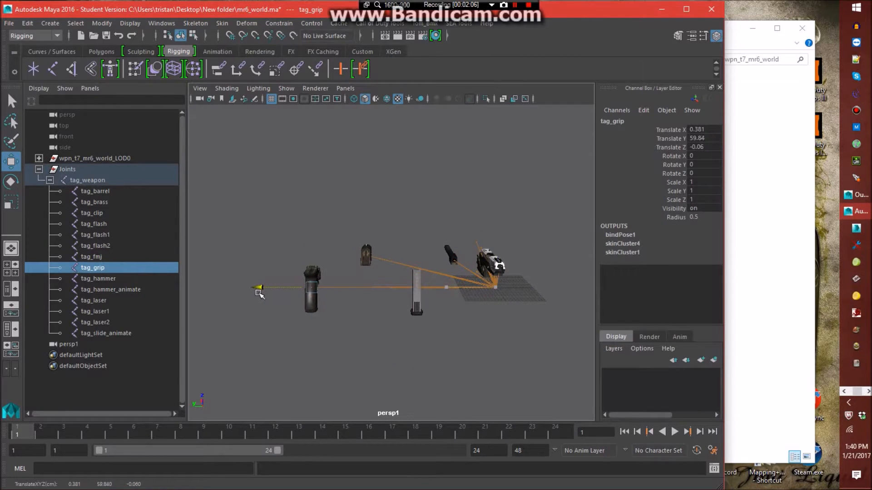
pyautogui.click(123, 279)
pyautogui.moveTo(469, 284); pyautogui.dragTo(201, 286)
# - Try moving the tag_hammer_animate joint along the Y axis and undo the move
pyautogui.click(118, 288)
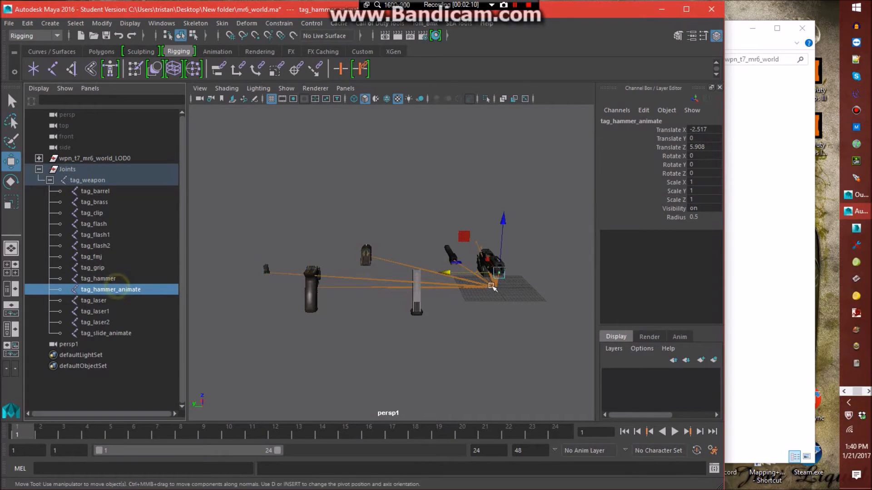
pyautogui.moveTo(449, 272); pyautogui.dragTo(313, 292)
pyautogui.hotkey('ctrl', 'z')
# - Move the tag_laser joint along the Y axis so its part sits beyond the separated hammer
pyautogui.click(109, 300)
pyautogui.moveTo(430, 271); pyautogui.dragTo(171, 277)
pyautogui.click(250, 335)
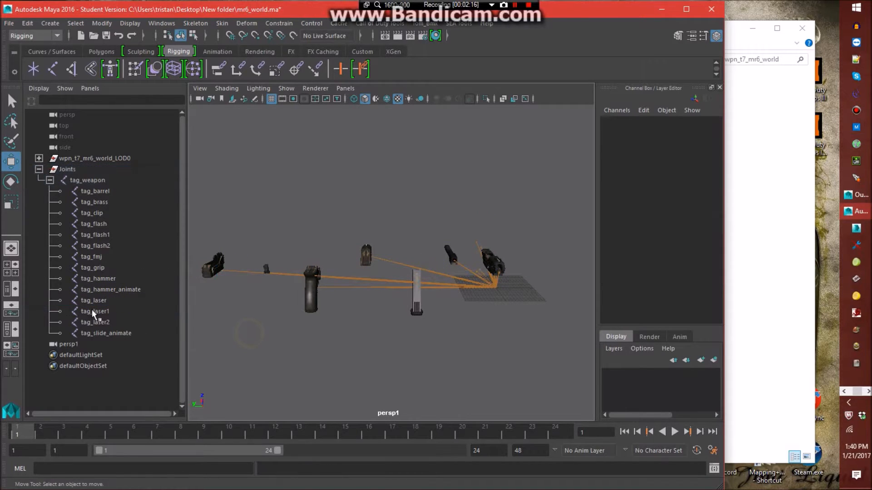
# - Check the tag_laser2 joint, and move tag_slide_animate along the Y axis so its part sits beyond the separated laser part
pyautogui.click(99, 322)
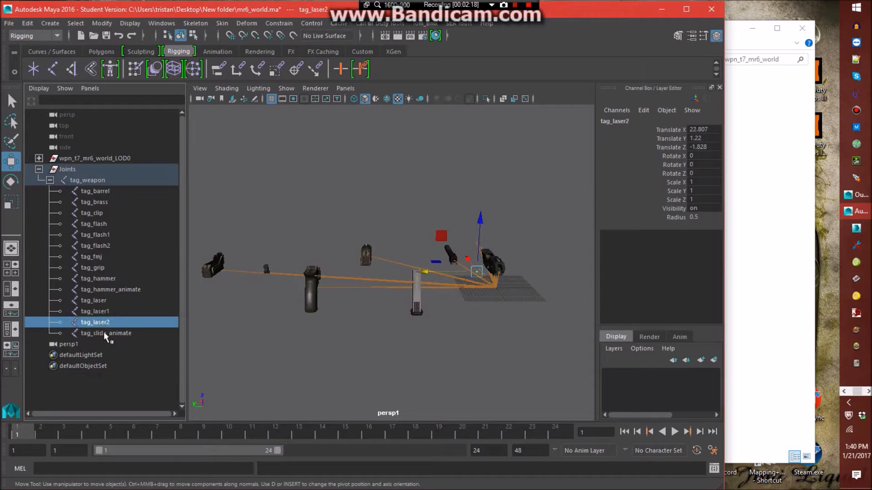
pyautogui.click(105, 334)
pyautogui.keyDown('alt'); pyautogui.moveTo(516, 385); pyautogui.dragTo(442, 289, button='right'); pyautogui.keyUp('alt')
pyautogui.moveTo(417, 268); pyautogui.dragTo(227, 266)
pyautogui.click(336, 345)
pyautogui.keyDown('alt'); pyautogui.moveTo(315, 321); pyautogui.dragTo(350, 322, button='middle'); pyautogui.keyUp('alt')
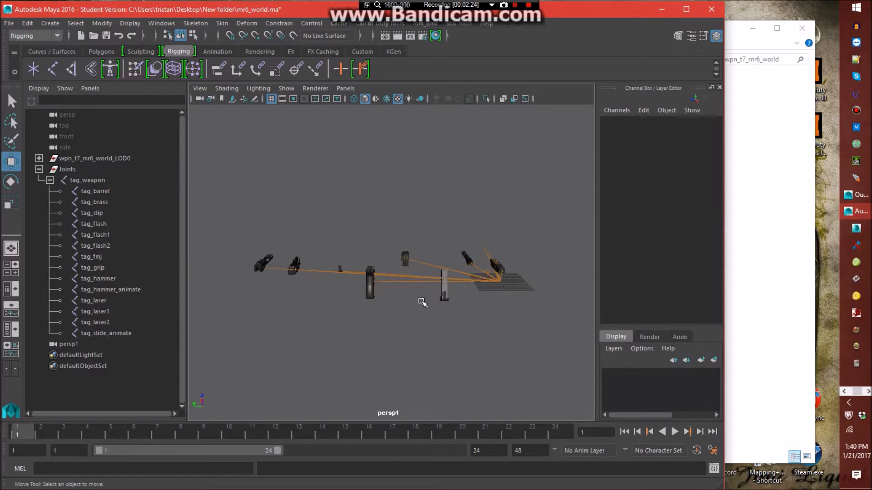
# - Hide the tag_weapon joint hierarchy and collapse the Joints group
pyautogui.click(109, 181)
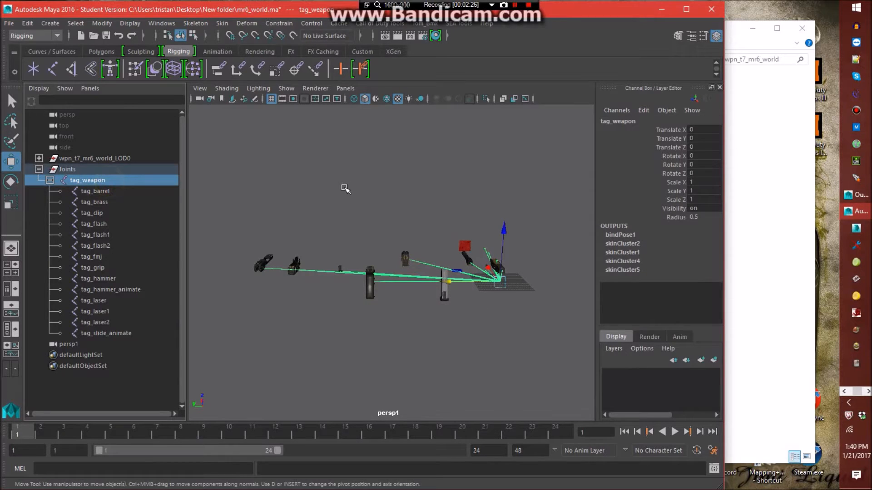
pyautogui.hotkey('ctrl', 'h')
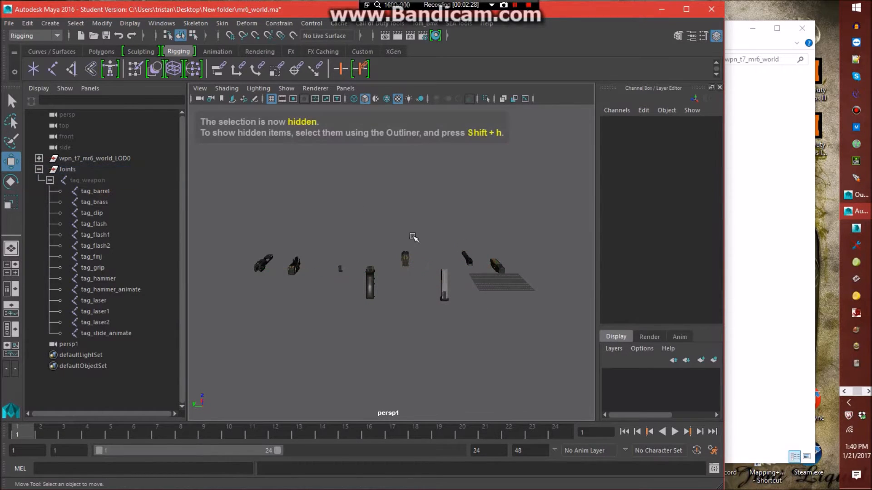
pyautogui.click(38, 168)
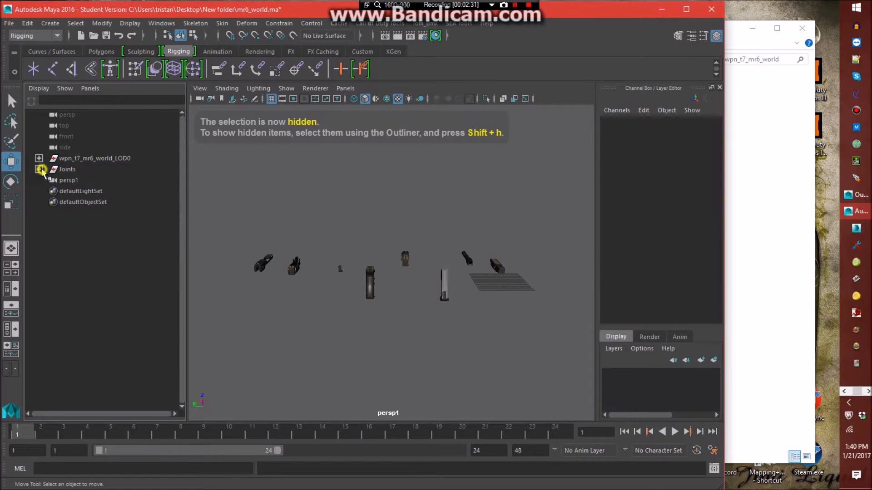
# - Separate all ten WraithMesh objects, 00 to 09, in wpn_t7_mr6_world_LOD0 into their individual mesh pieces
pyautogui.click(39, 158)
pyautogui.moveTo(105, 169); pyautogui.dragTo(129, 268)
pyautogui.click(57, 36)
pyautogui.click(28, 27)
pyautogui.click(191, 23)
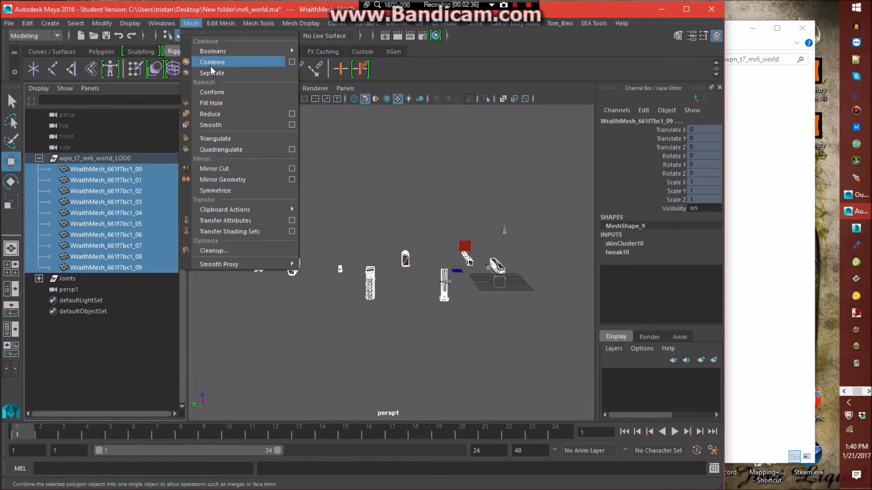
pyautogui.click(211, 73)
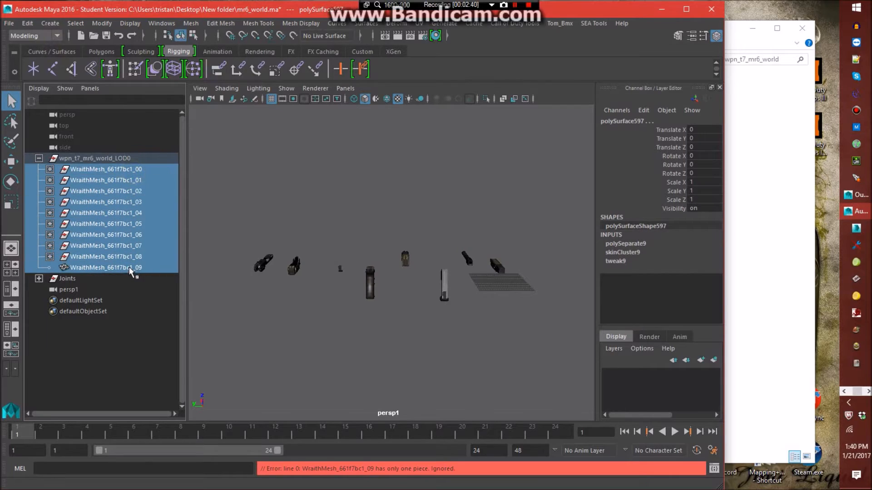
# - Move the WraithMesh_661f7bc1 groups and the _09 mesh out of wpn_t7_mr6_world_LOD0 to the top level of the scene
pyautogui.moveTo(99, 273); pyautogui.dragTo(82, 294, button='middle')
pyautogui.moveTo(103, 279); pyautogui.dragTo(114, 181)
pyautogui.moveTo(98, 268); pyautogui.dragTo(83, 302, button='middle')
pyautogui.click(272, 374)
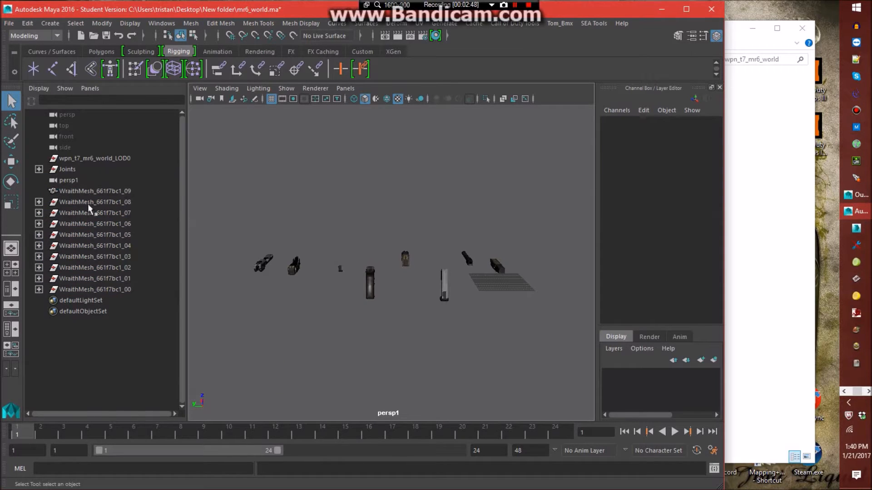
# - Combine all mesh pieces of the part remaining above the grid into one object
pyautogui.keyDown('alt'); pyautogui.moveTo(473, 257); pyautogui.dragTo(399, 279, button='middle'); pyautogui.keyUp('alt')
pyautogui.keyDown('alt'); pyautogui.moveTo(457, 263); pyautogui.dragTo(470, 349, button='right'); pyautogui.keyUp('alt')
pyautogui.keyDown('alt'); pyautogui.moveTo(470, 349); pyautogui.dragTo(422, 328, button='middle'); pyautogui.keyUp('alt')
pyautogui.moveTo(390, 252); pyautogui.dragTo(472, 318)
pyautogui.click(191, 24)
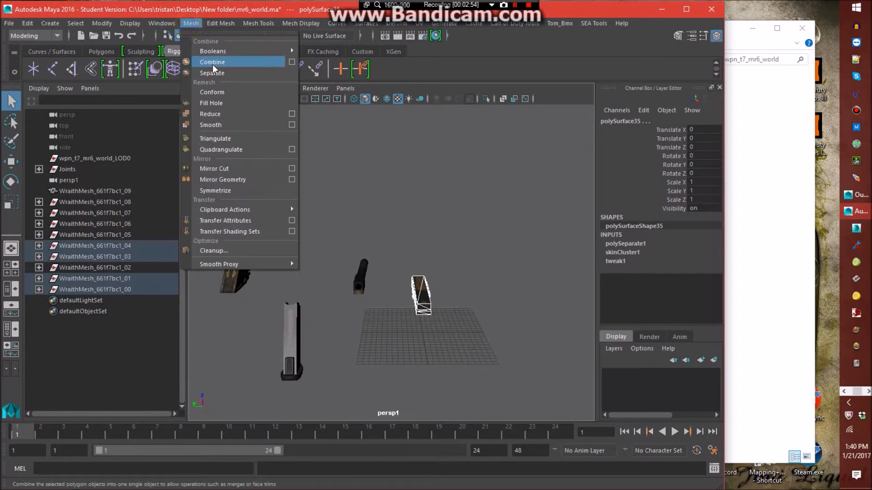
pyautogui.click(213, 64)
pyautogui.press('w')
pyautogui.click(432, 387)
# - Combine the separated barrel's mesh pieces into one object
pyautogui.moveTo(315, 210); pyautogui.dragTo(395, 348)
pyautogui.click(197, 24)
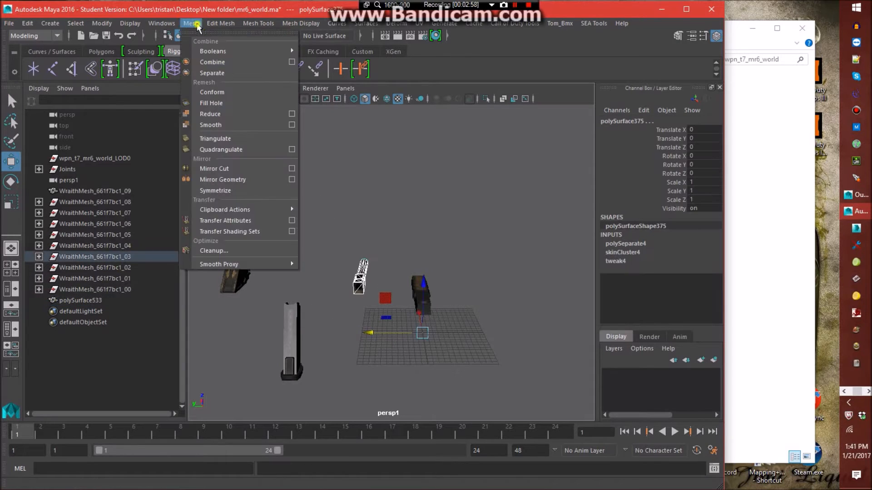
pyautogui.click(204, 65)
pyautogui.click(337, 211)
# - Combine the magazine's mesh pieces into one object
pyautogui.keyDown('alt'); pyautogui.moveTo(313, 274); pyautogui.dragTo(393, 186, button='middle'); pyautogui.keyUp('alt')
pyautogui.moveTo(341, 190); pyautogui.dragTo(400, 385)
pyautogui.click(191, 23)
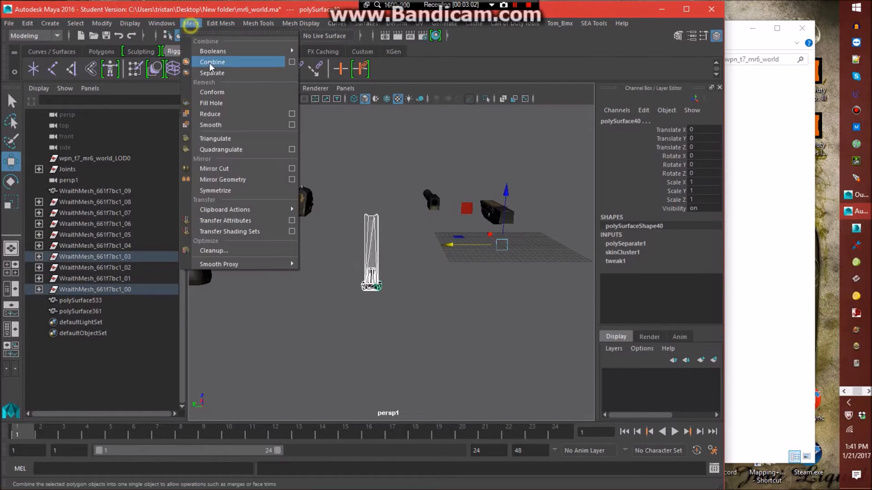
pyautogui.click(204, 65)
pyautogui.click(295, 300)
# - Combine the mesh pieces of the small tag_fmj part between the magazine and the grip
pyautogui.keyDown('alt'); pyautogui.moveTo(295, 300); pyautogui.dragTo(391, 278, button='middle'); pyautogui.keyUp('alt')
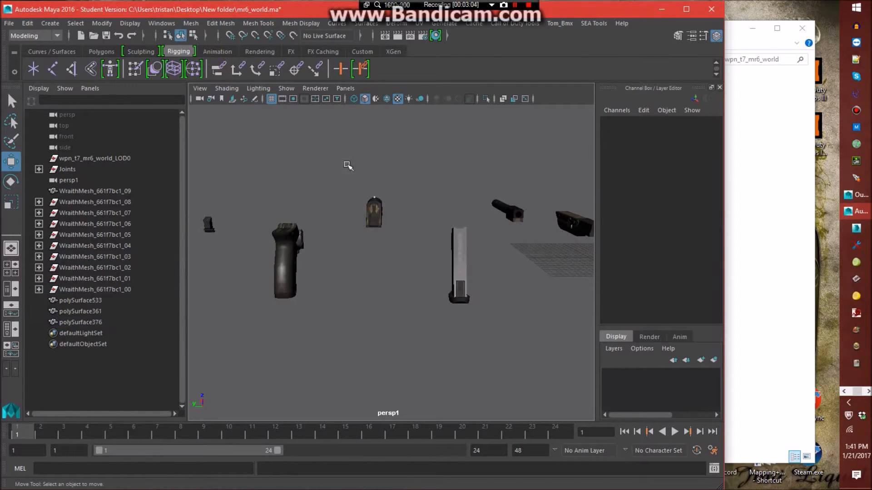
pyautogui.moveTo(347, 168); pyautogui.dragTo(419, 278)
pyautogui.click(190, 23)
pyautogui.click(204, 62)
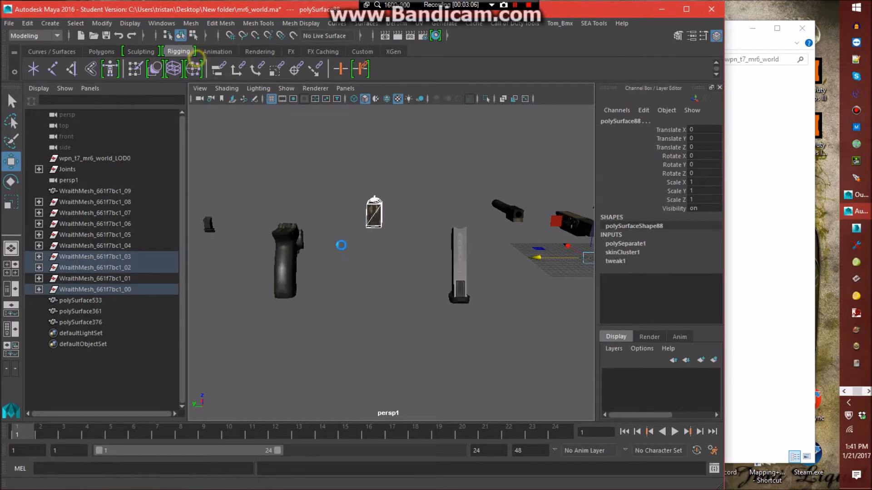
pyautogui.click(363, 327)
# - Combine the grip's mesh pieces into one object
pyautogui.keyDown('alt'); pyautogui.moveTo(324, 298); pyautogui.dragTo(419, 278, button='middle'); pyautogui.keyUp('alt')
pyautogui.moveTo(346, 175); pyautogui.dragTo(409, 342)
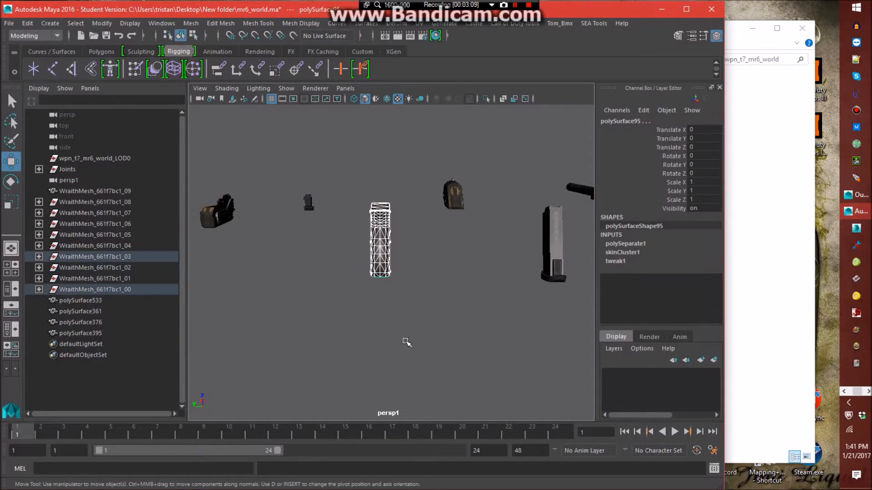
pyautogui.click(193, 24)
pyautogui.click(205, 61)
pyautogui.click(322, 336)
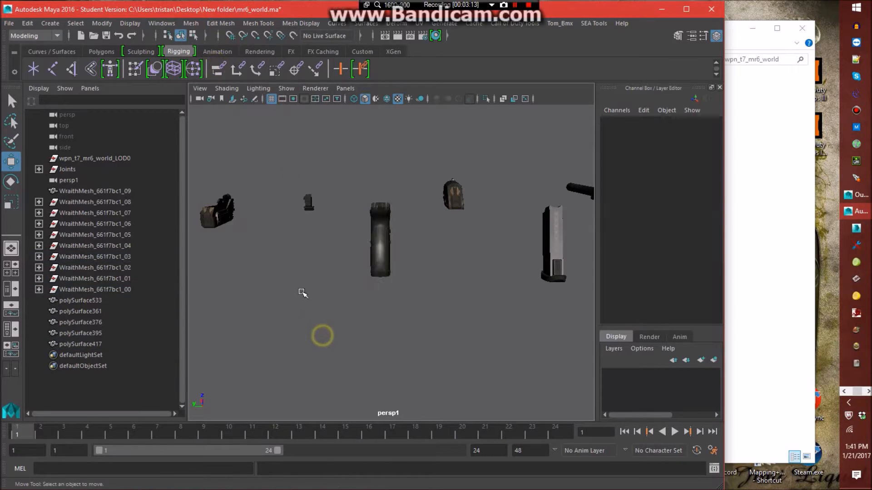
# - Combine the small hammer part's mesh pieces into one object
pyautogui.keyDown('alt'); pyautogui.moveTo(302, 293); pyautogui.dragTo(356, 250, button='middle'); pyautogui.keyUp('alt')
pyautogui.moveTo(345, 185); pyautogui.dragTo(408, 297)
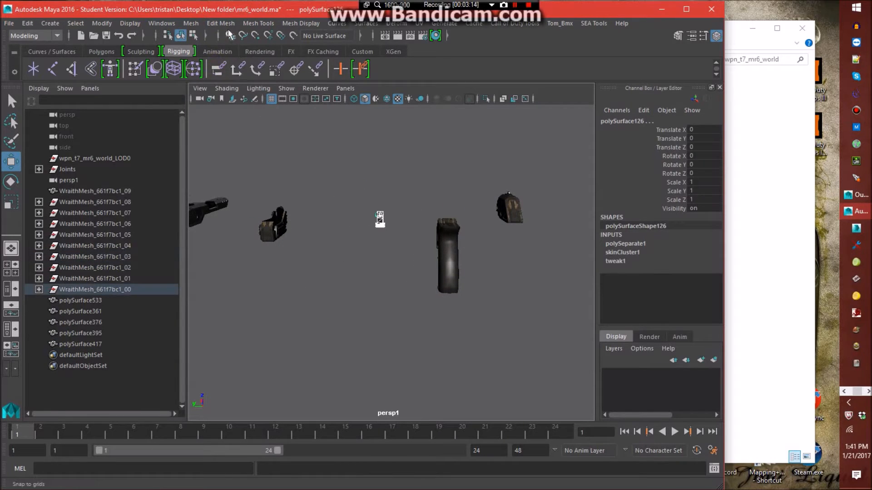
pyautogui.click(190, 23)
pyautogui.click(205, 59)
pyautogui.click(305, 325)
# - Combine the mesh pieces of the laser part beyond the hammer, including WraithMesh_661f7bc1_09
pyautogui.keyDown('alt'); pyautogui.moveTo(305, 324); pyautogui.dragTo(412, 325, button='middle'); pyautogui.keyUp('alt')
pyautogui.moveTo(356, 199); pyautogui.dragTo(439, 361)
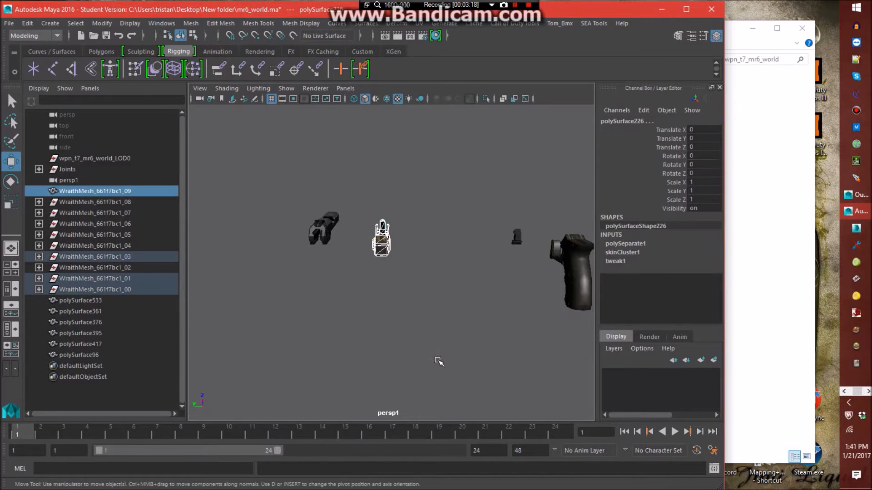
pyautogui.click(191, 24)
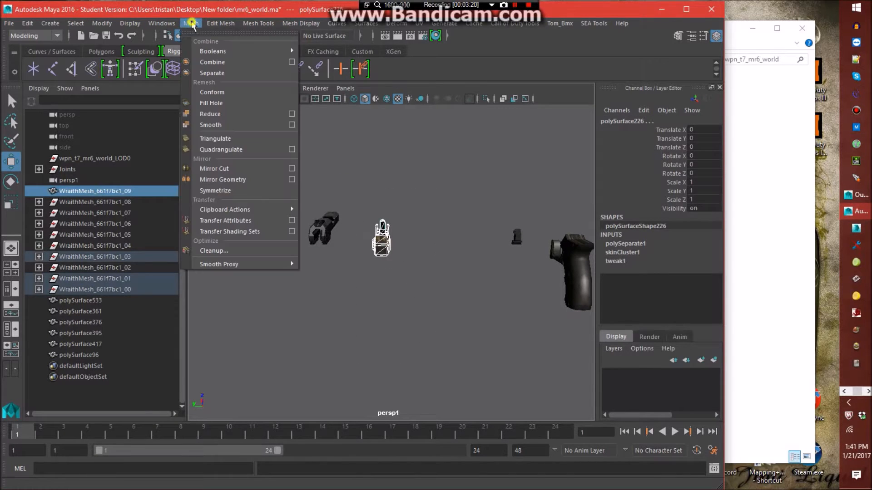
pyautogui.click(213, 62)
pyautogui.click(310, 345)
# - Combine the mesh pieces of the outermost part, moved with tag_slide_animate, into one object
pyautogui.keyDown('alt'); pyautogui.moveTo(325, 294); pyautogui.dragTo(402, 295, button='middle'); pyautogui.keyUp('alt')
pyautogui.moveTo(360, 169); pyautogui.dragTo(429, 312)
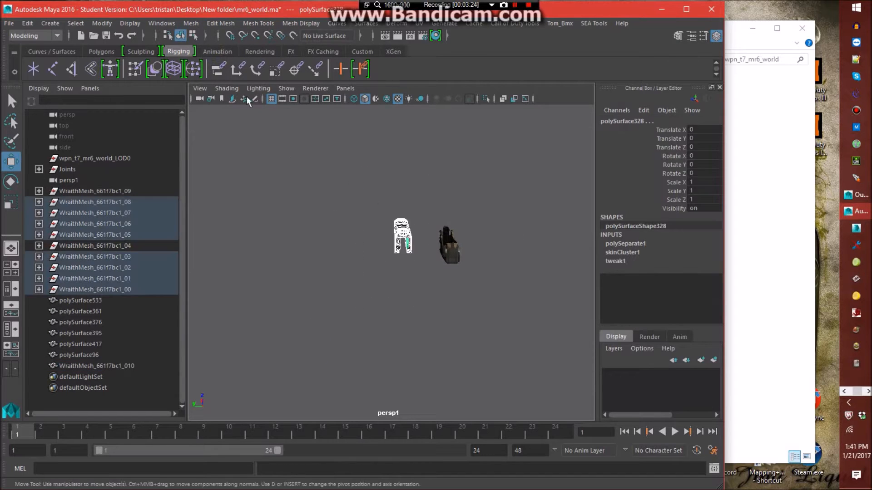
pyautogui.click(191, 23)
pyautogui.click(214, 63)
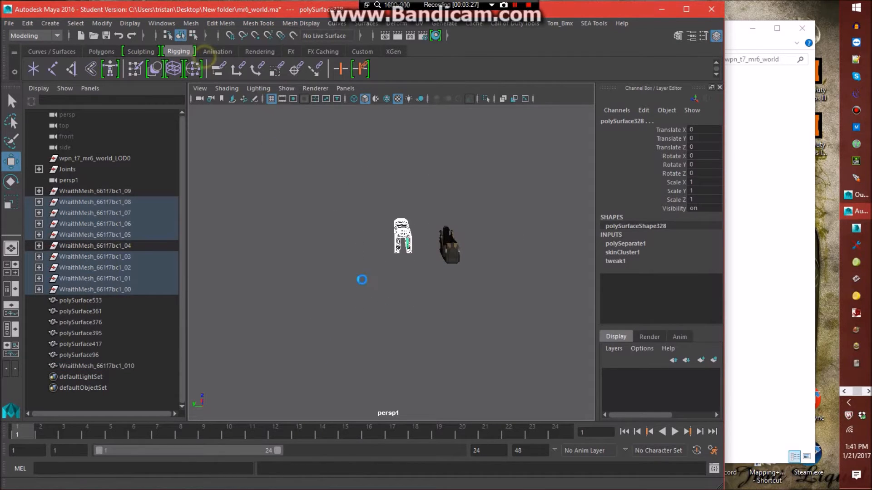
pyautogui.click(445, 368)
# - Move the eight combined meshes, polySurface533 to polySurface593, into the wpn_t7_mr6_world_LOD0 group
pyautogui.scroll(-5, 449, 370)
pyautogui.keyDown('alt'); pyautogui.moveTo(430, 288); pyautogui.dragTo(344, 300, button='middle'); pyautogui.keyUp('alt')
pyautogui.moveTo(106, 383); pyautogui.dragTo(106, 301)
pyautogui.moveTo(122, 169); pyautogui.dragTo(91, 158)
pyautogui.click(285, 184)
# - Expand the Joints group and unhide the tag_weapon joint hierarchy
pyautogui.click(39, 256)
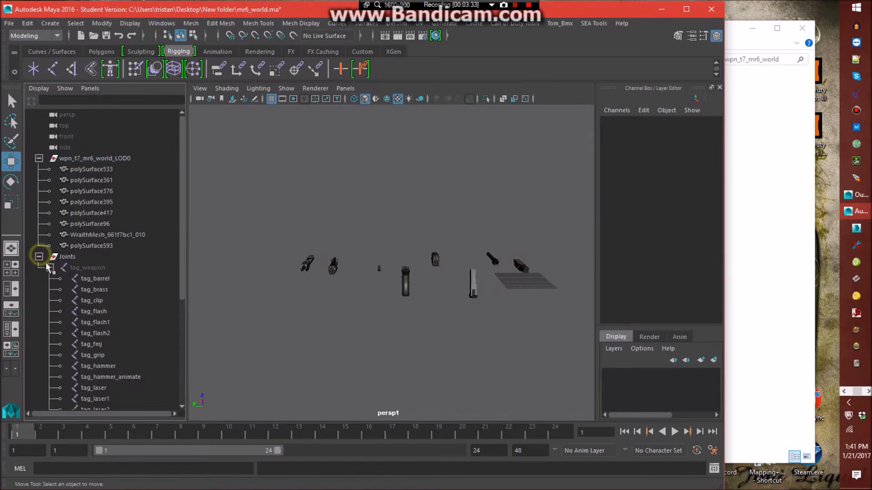
pyautogui.click(78, 268)
pyautogui.scroll(-3, 132, 280)
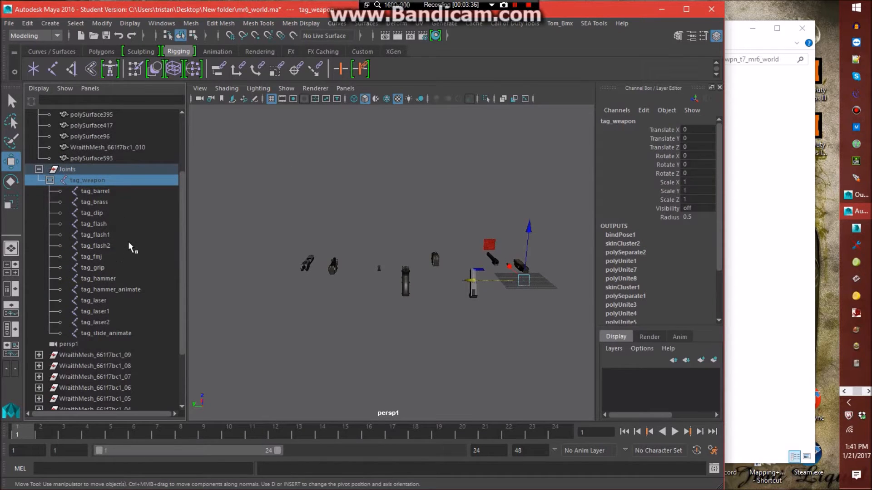
pyautogui.hotkey('shift', 'h')
# - Select all the tag joints together with the eight combined meshes and unbind their skin repeatedly to detach every part
pyautogui.scroll(3, 127, 295)
pyautogui.scroll(-3, 127, 295)
pyautogui.moveTo(92, 180); pyautogui.dragTo(112, 331)
pyautogui.scroll(3, 112, 331)
pyautogui.keyDown('ctrl'); pyautogui.moveTo(112, 173); pyautogui.dragTo(113, 246); pyautogui.keyUp('ctrl')
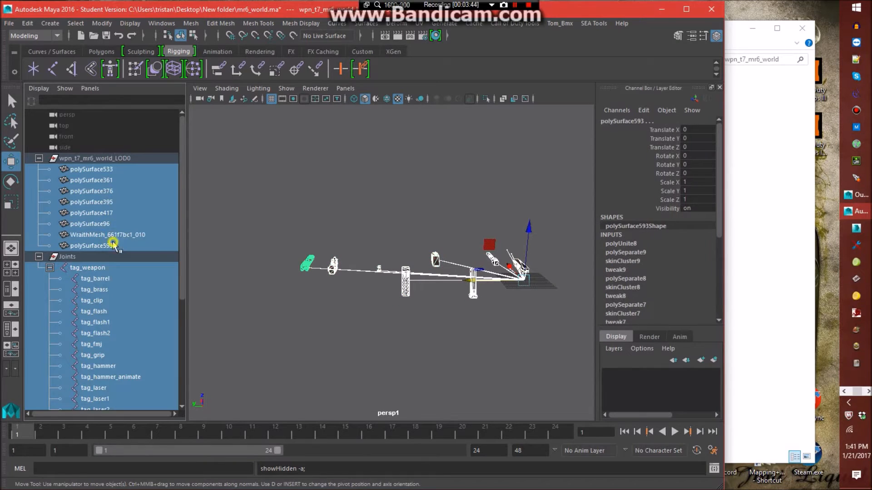
pyautogui.click(44, 36)
pyautogui.click(22, 59)
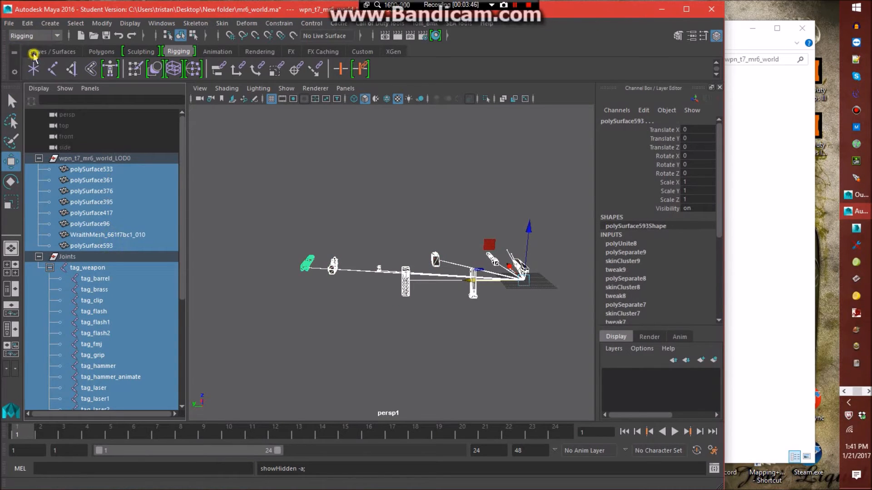
pyautogui.click(222, 23)
pyautogui.click(236, 62)
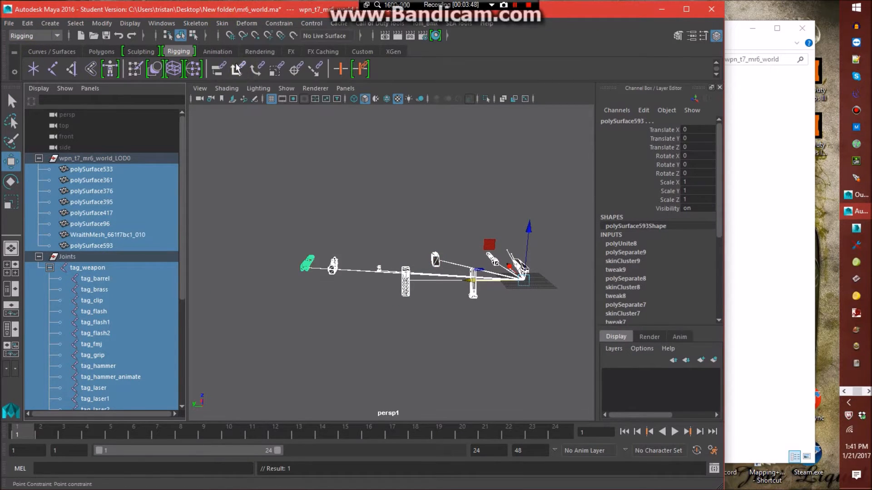
pyautogui.click(222, 24)
pyautogui.click(236, 62)
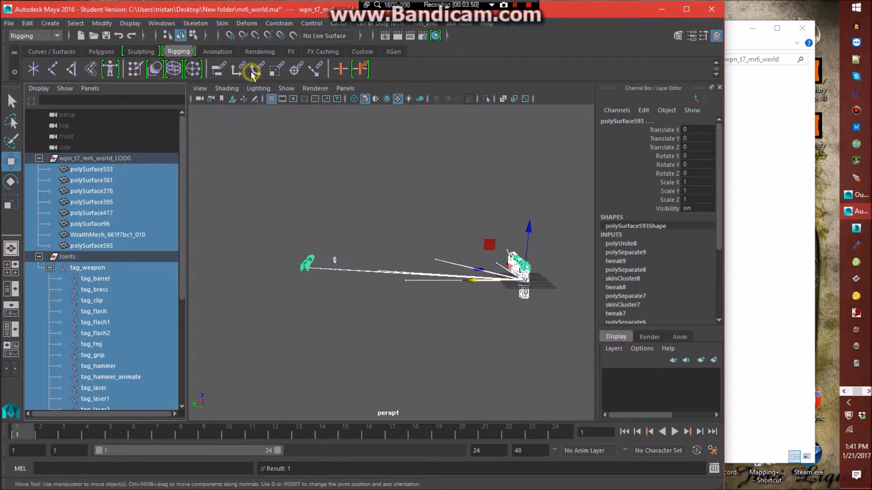
pyautogui.click(226, 26)
pyautogui.click(247, 73)
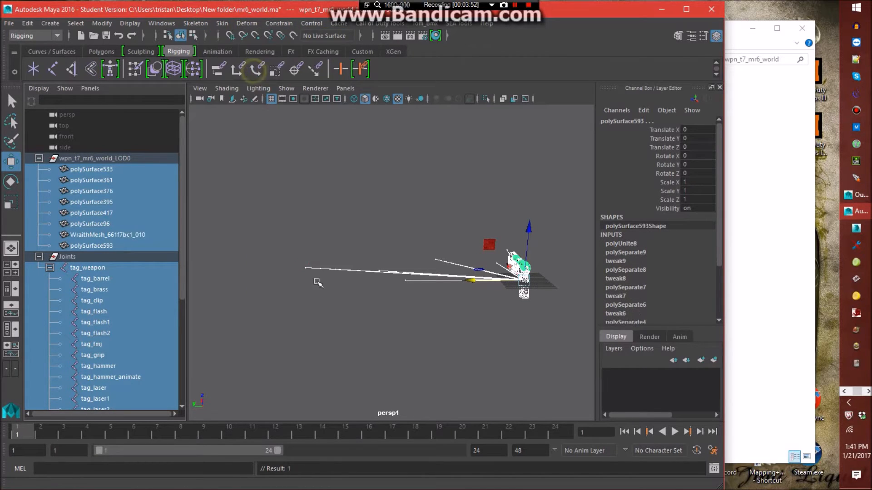
# - Try to return the selected joints and meshes to their bind pose
pyautogui.click(222, 23)
pyautogui.click(246, 81)
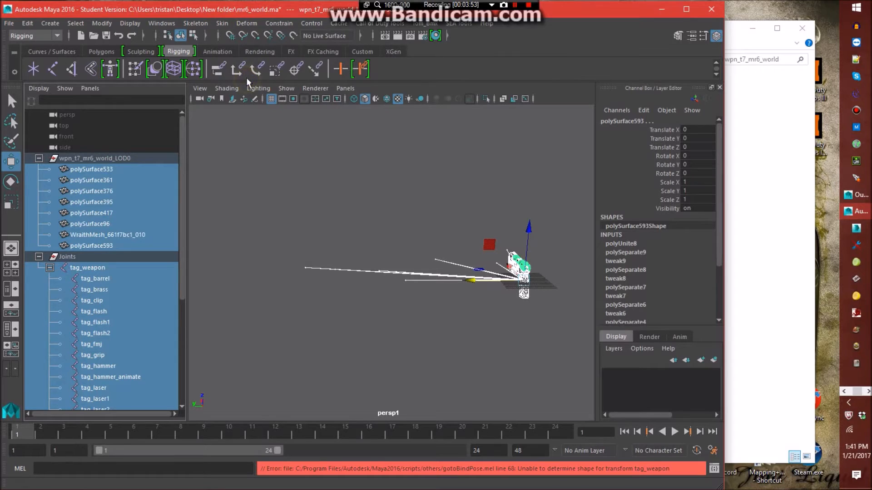
pyautogui.click(221, 24)
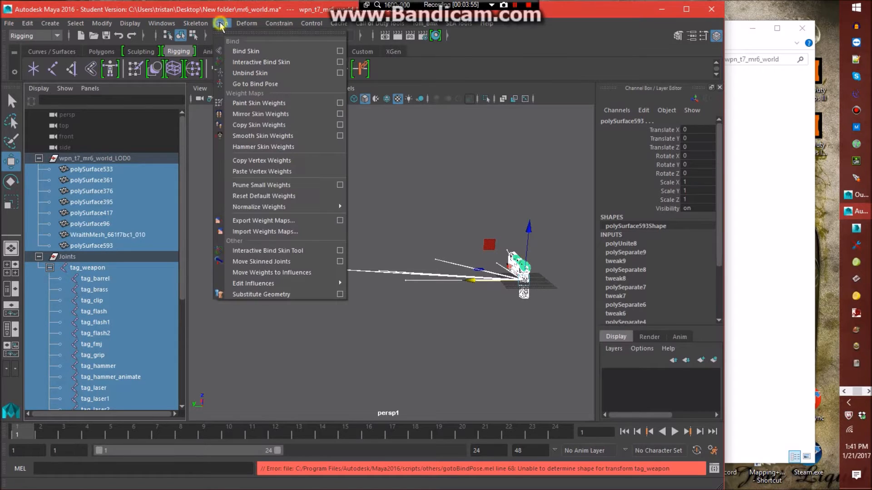
pyautogui.click(261, 84)
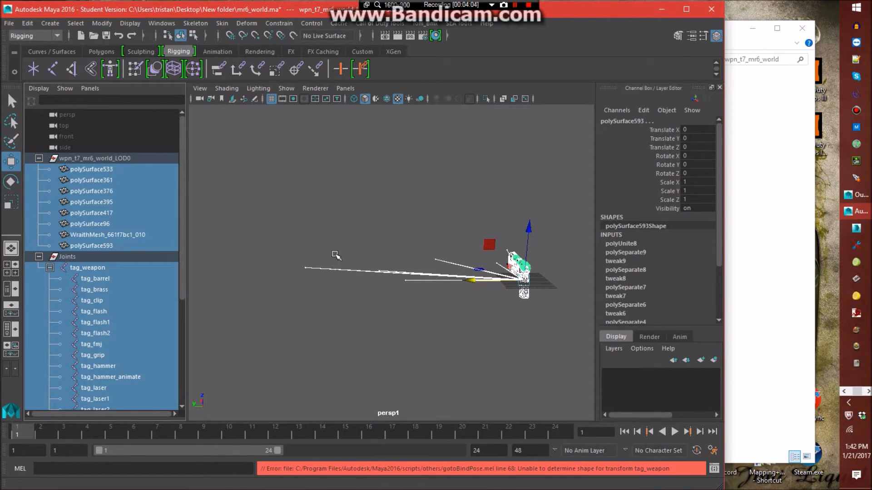
# - Undo the last skin detachment, unbind the selected meshes again until no skin is left, and clear the selection
pyautogui.hotkey('ctrl', 'z')
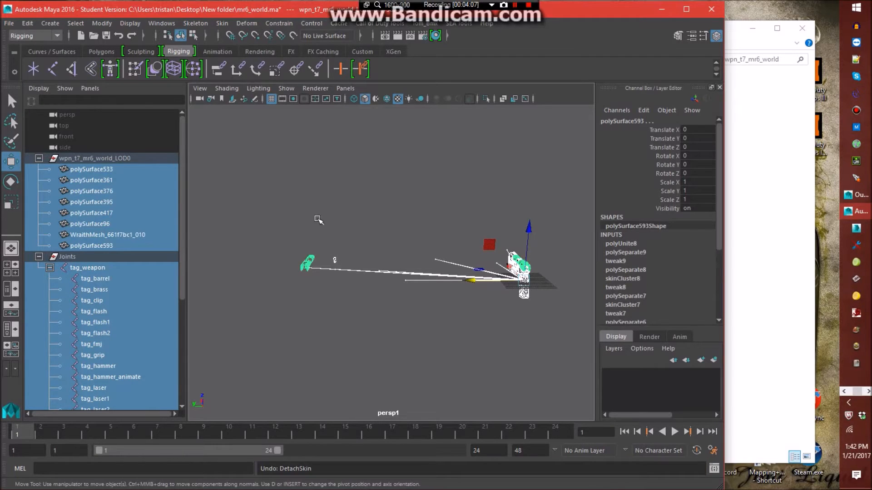
pyautogui.click(222, 23)
pyautogui.click(257, 74)
pyautogui.click(222, 23)
pyautogui.click(257, 72)
pyautogui.click(222, 23)
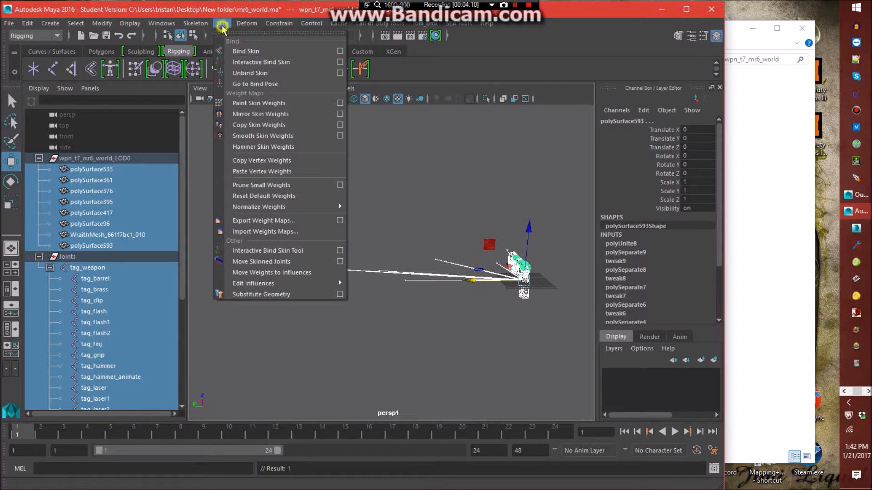
pyautogui.click(255, 72)
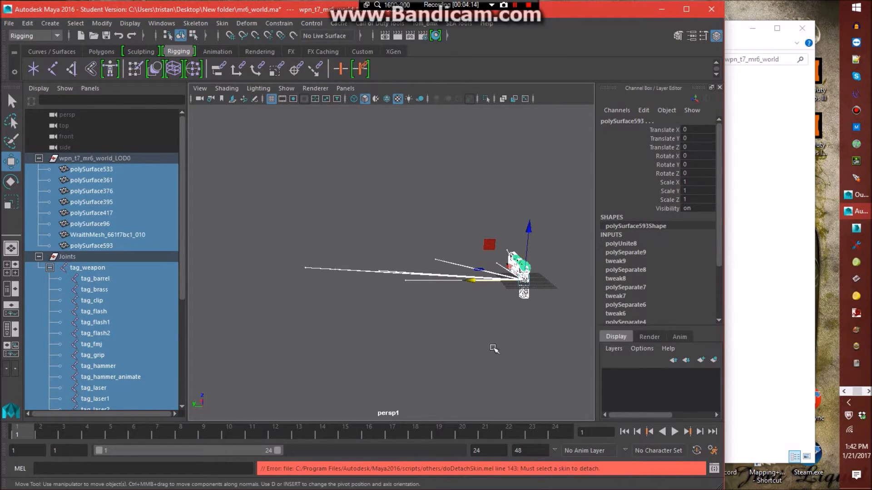
pyautogui.click(441, 326)
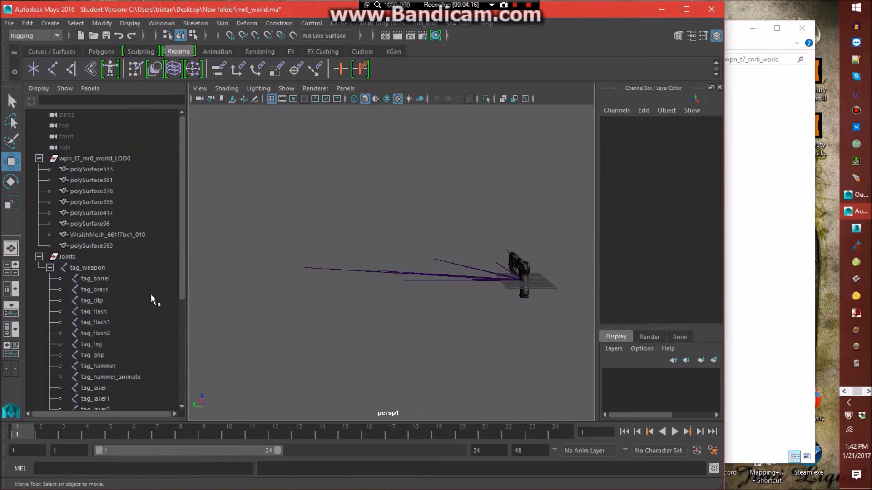
# - Set Translate Y to 0 for the tag_barrel and tag_clip joints
pyautogui.scroll(-3, 131, 278)
pyautogui.click(110, 192)
pyautogui.doubleClick(704, 138)
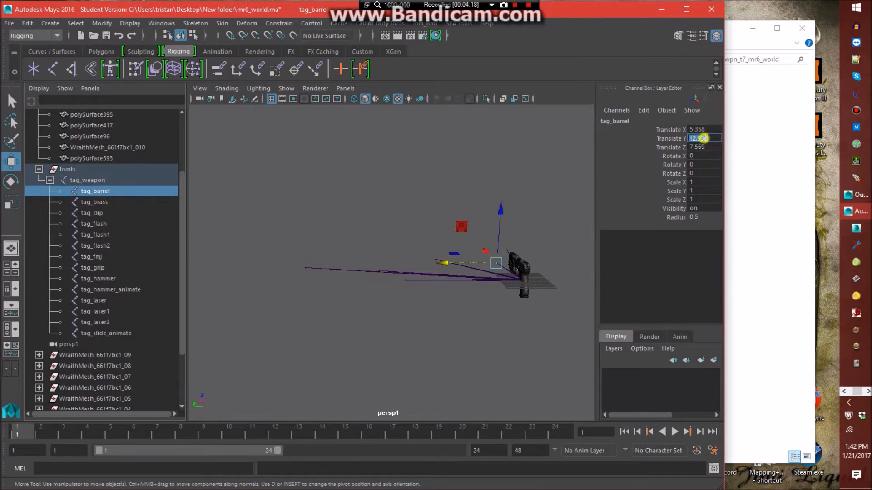
pyautogui.write('0')
pyautogui.press('Return')
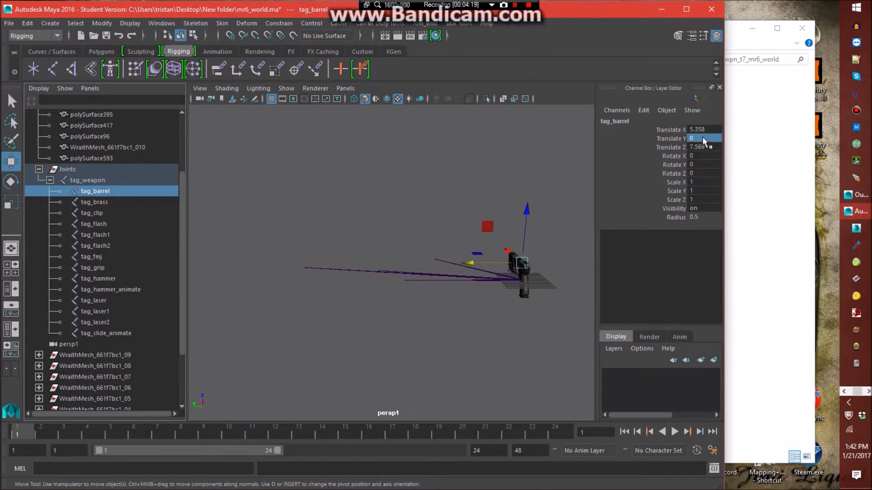
pyautogui.click(102, 213)
pyautogui.doubleClick(689, 139)
pyautogui.write('0')
pyautogui.press('Return')
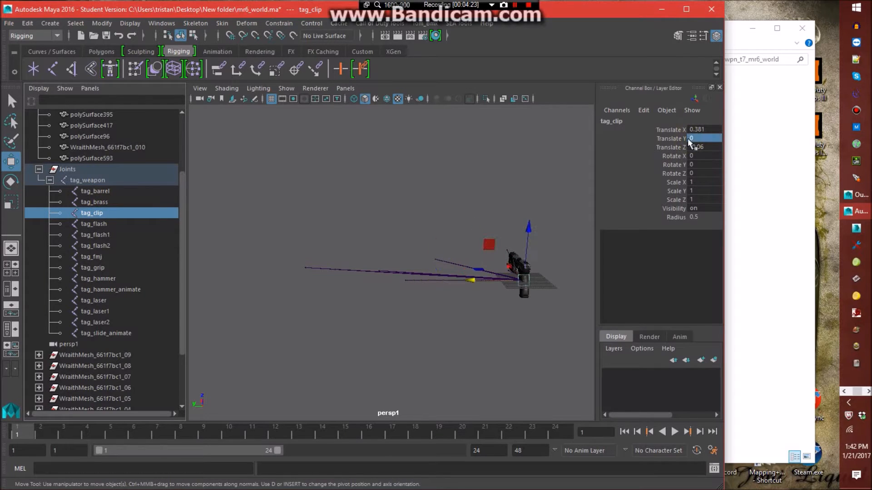
# - Set Translate Y to 0 for the tag_fmj and tag_grip joints
pyautogui.click(104, 257)
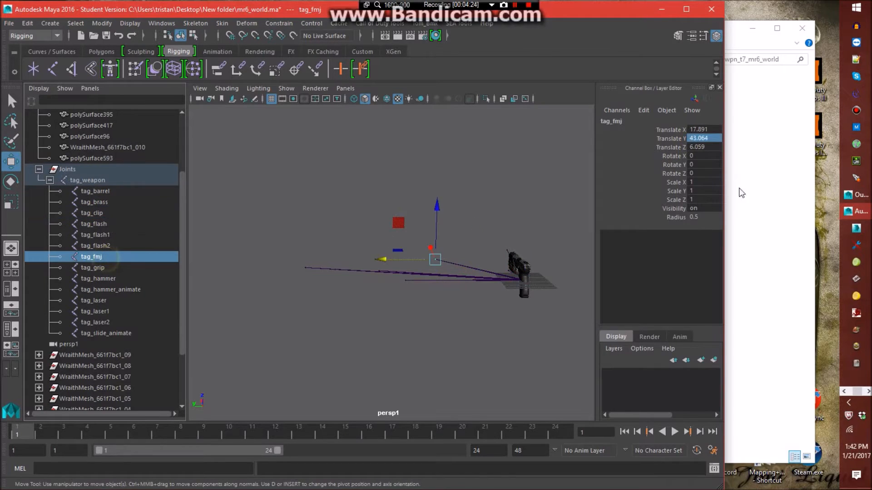
pyautogui.write('0')
pyautogui.press('Return')
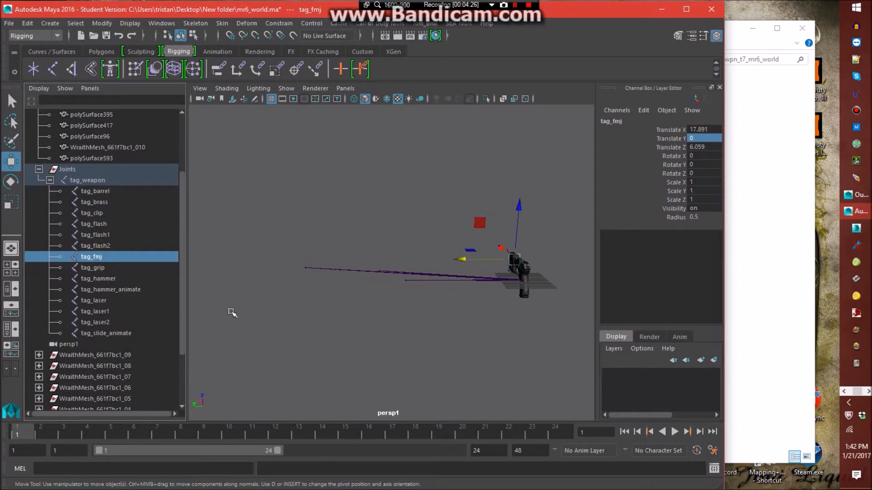
pyautogui.click(107, 268)
pyautogui.doubleClick(696, 139)
pyautogui.write('0')
pyautogui.press('Return')
# - Set Translate Y to 0 for the tag_hammer and tag_laser joints
pyautogui.click(127, 279)
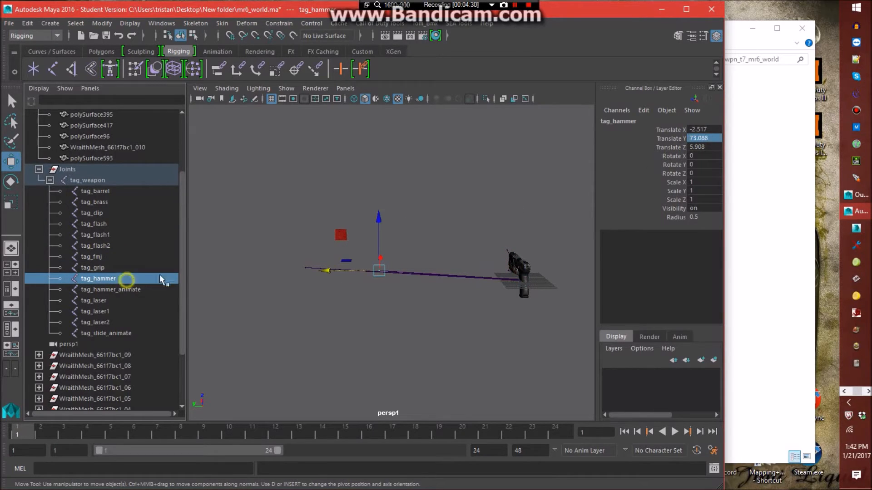
pyautogui.click(710, 135)
pyautogui.write('0')
pyautogui.press('Return')
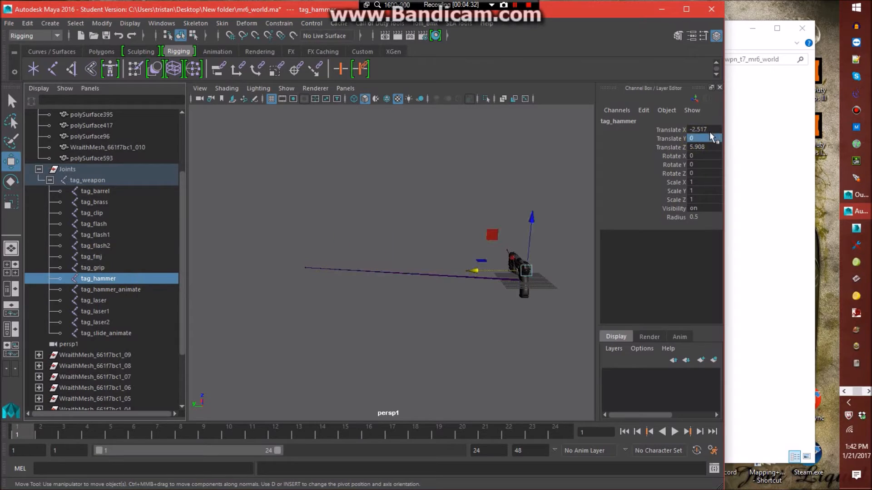
pyautogui.click(109, 301)
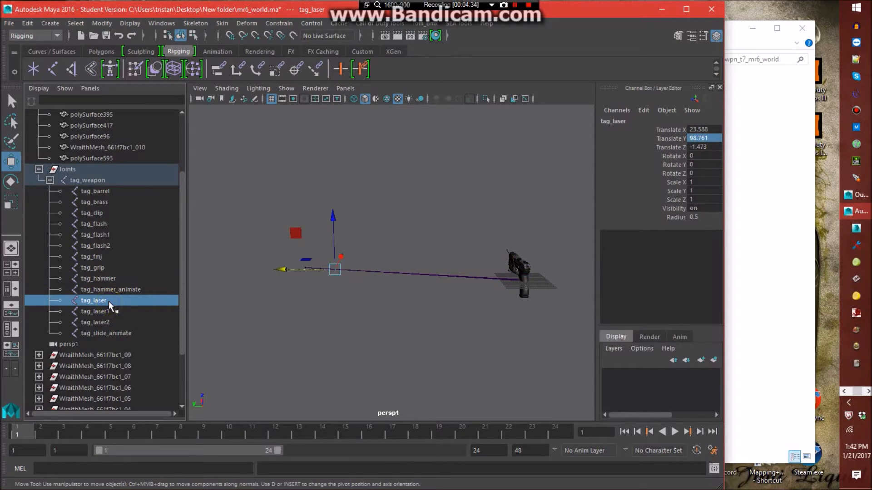
pyautogui.click(700, 137)
pyautogui.press('Return')
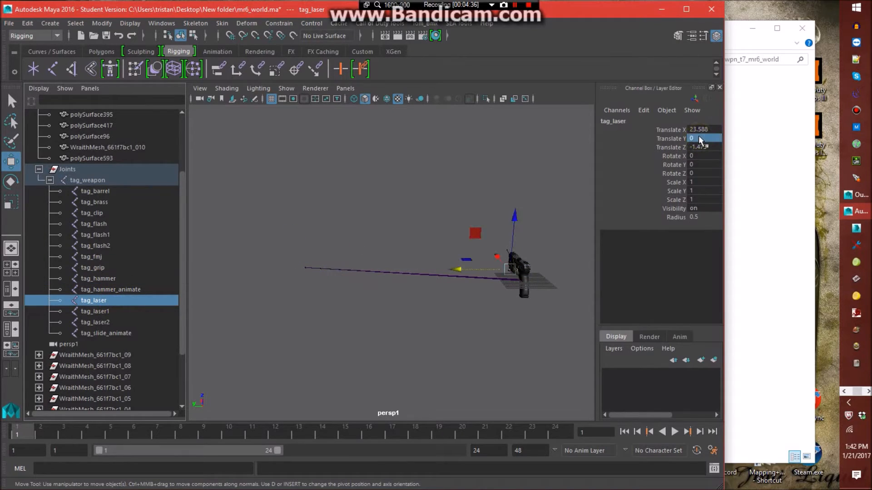
# - Set Translate Y to 0 for the tag_slide_animate joint and clear the selection
pyautogui.click(114, 332)
pyautogui.click(706, 138)
pyautogui.press('Return')
pyautogui.click(424, 356)
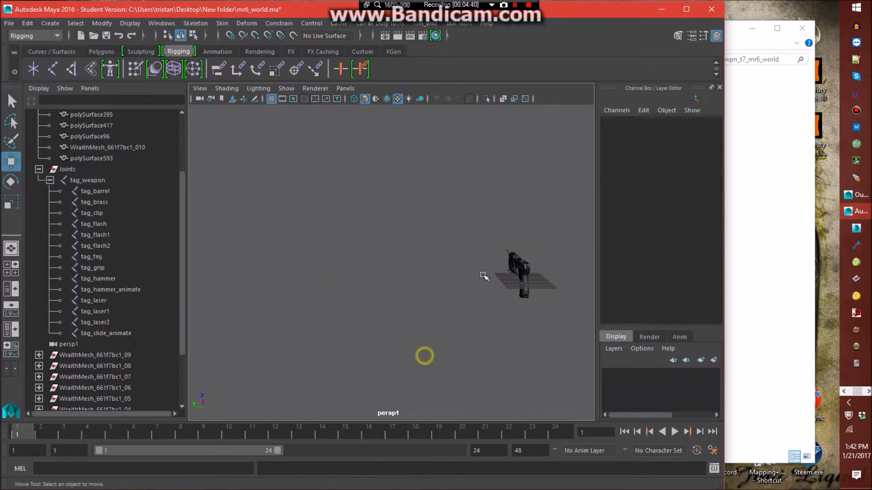
# - Examine the pistol up close to check how the repositioned joints line up with the meshes
pyautogui.keyDown('alt'); pyautogui.moveTo(502, 234); pyautogui.dragTo(533, 327, button='right'); pyautogui.keyUp('alt')
pyautogui.keyDown('alt'); pyautogui.moveTo(533, 327); pyautogui.dragTo(409, 348, button='middle'); pyautogui.keyUp('alt')
pyautogui.keyDown('alt'); pyautogui.moveTo(522, 339); pyautogui.dragTo(564, 336); pyautogui.keyUp('alt')
pyautogui.keyDown('alt'); pyautogui.moveTo(540, 319); pyautogui.dragTo(457, 296, button='middle'); pyautogui.keyUp('alt')
pyautogui.keyDown('alt'); pyautogui.moveTo(439, 230); pyautogui.dragTo(480, 335, button='right'); pyautogui.keyUp('alt')
pyautogui.keyDown('alt'); pyautogui.moveTo(480, 335); pyautogui.dragTo(453, 292, button='middle'); pyautogui.keyUp('alt')
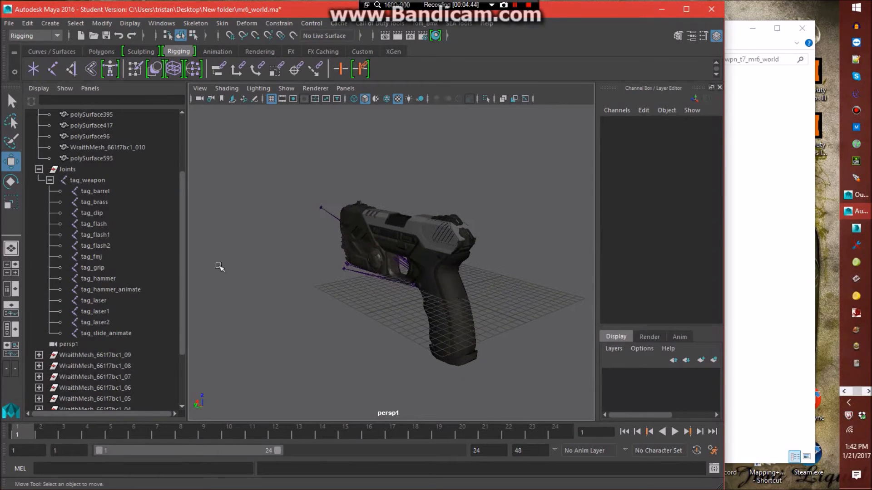
pyautogui.scroll(3, 125, 268)
pyautogui.scroll(-4, 150, 264)
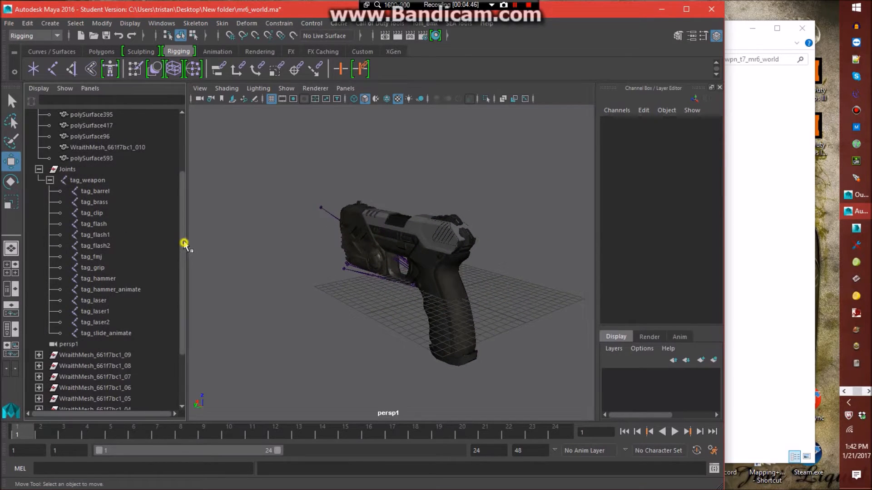
pyautogui.scroll(2, 181, 216)
# - Display the model in wireframe and bind the barrel mesh polySurface361 to the tag_barrel joint with Bind Skin
pyautogui.click(118, 125)
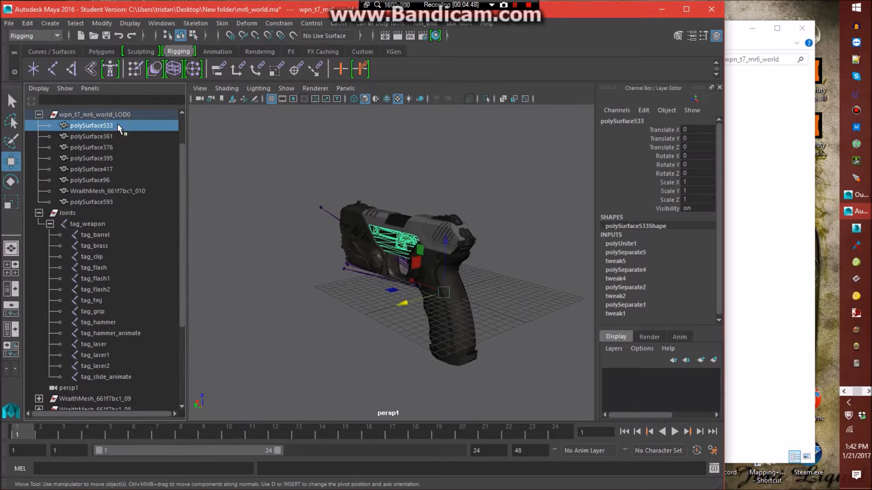
pyautogui.click(354, 98)
pyautogui.scroll(2, 465, 277)
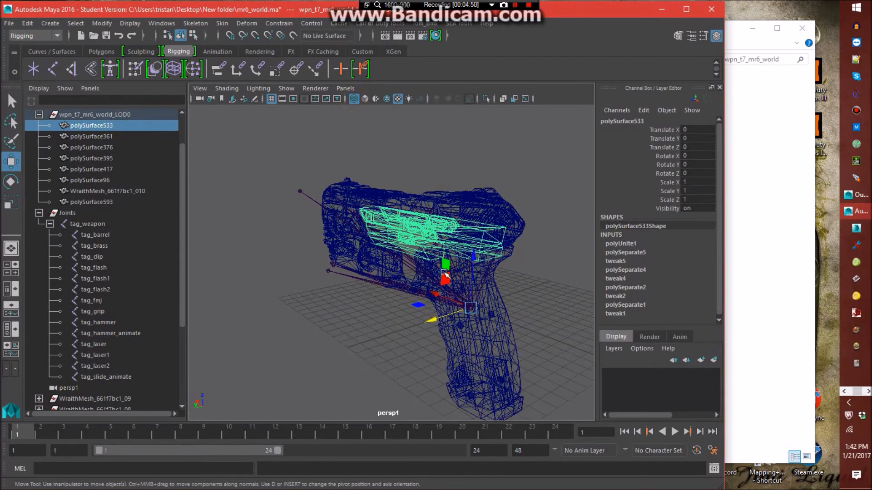
pyautogui.scroll(-3, 353, 208)
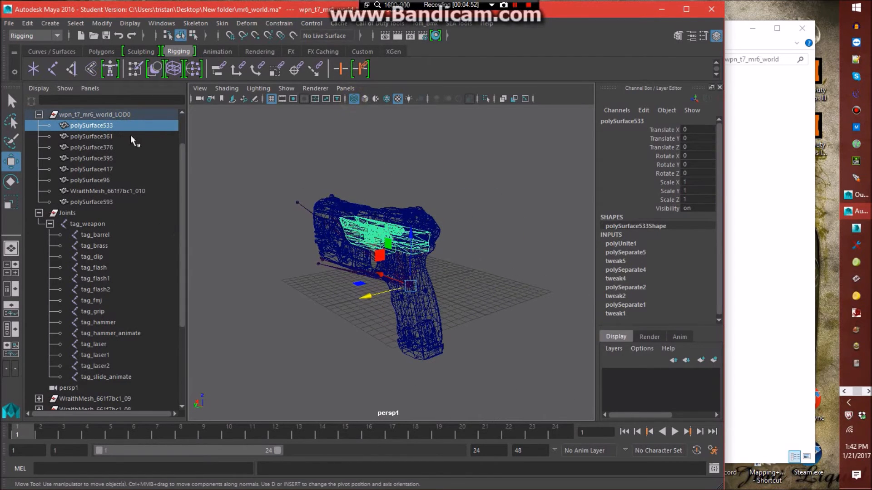
pyautogui.click(119, 136)
pyautogui.keyDown('ctrl'); pyautogui.click(95, 235); pyautogui.keyUp('ctrl')
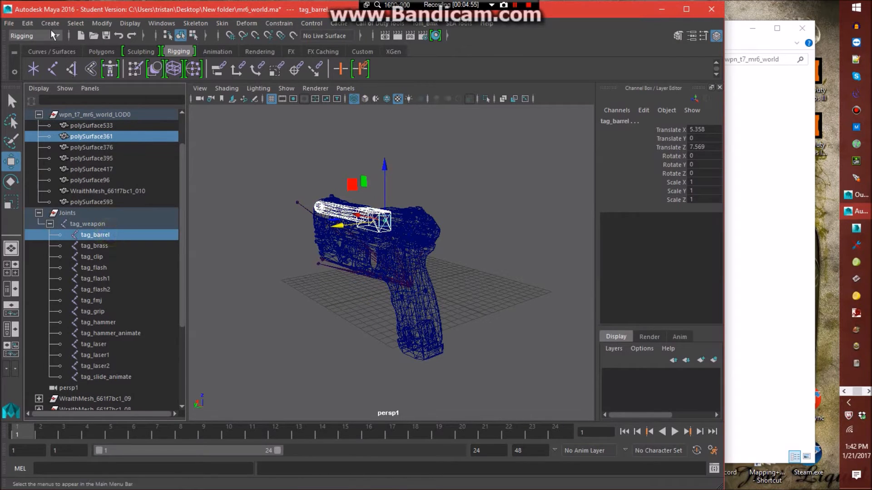
pyautogui.click(222, 23)
pyautogui.click(245, 50)
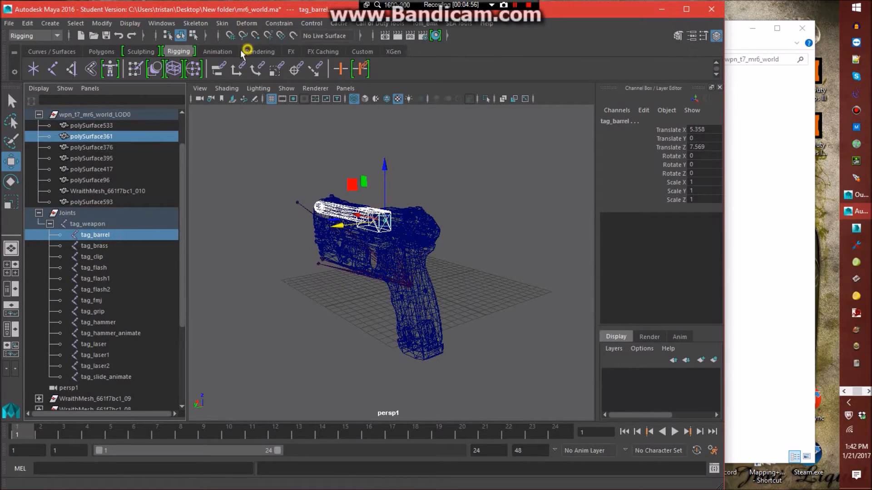
# - Bind the clip mesh polySurface376 to tag_clip and the front mesh polySurface395 to tag_fmj
pyautogui.click(116, 145)
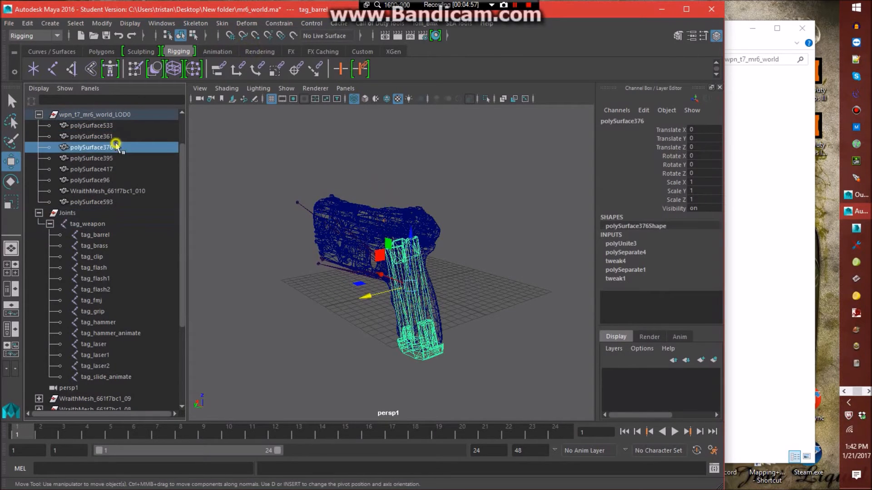
pyautogui.keyDown('ctrl'); pyautogui.click(98, 257); pyautogui.keyUp('ctrl')
pyautogui.click(222, 23)
pyautogui.click(251, 48)
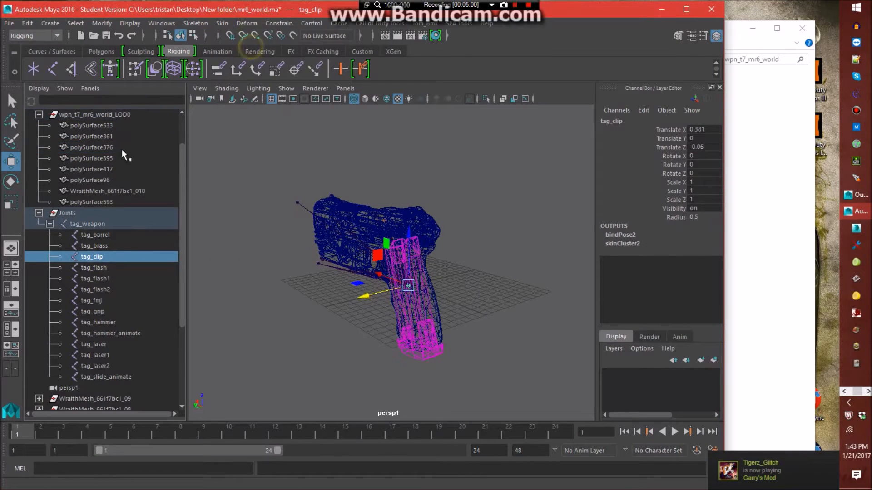
pyautogui.click(117, 158)
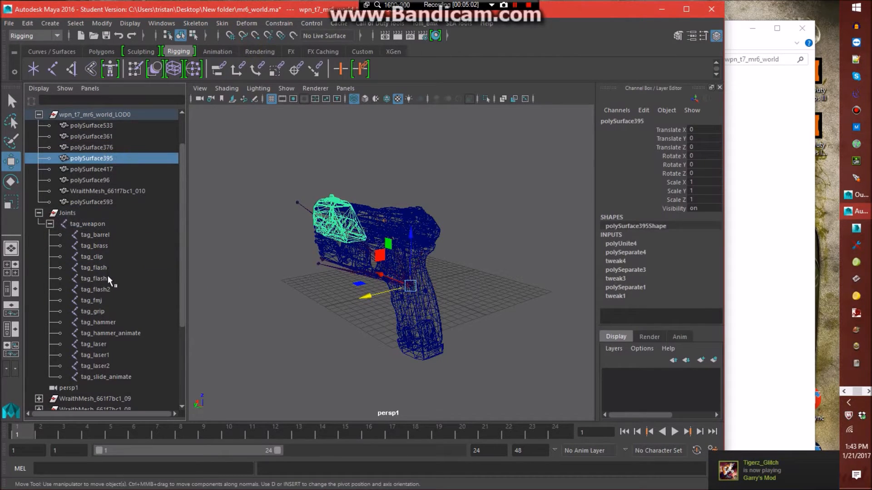
pyautogui.keyDown('ctrl'); pyautogui.click(107, 300); pyautogui.keyUp('ctrl')
pyautogui.click(222, 23)
pyautogui.click(240, 51)
# - Bind the grip mesh polySurface417 to tag_grip and the hammer mesh polySurface96 to tag_hammer
pyautogui.click(98, 170)
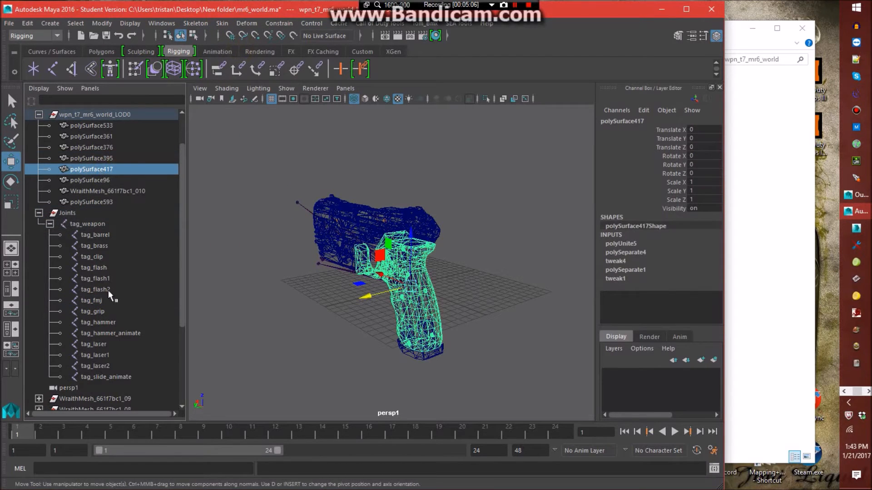
pyautogui.keyDown('ctrl'); pyautogui.click(95, 312); pyautogui.keyUp('ctrl')
pyautogui.click(222, 24)
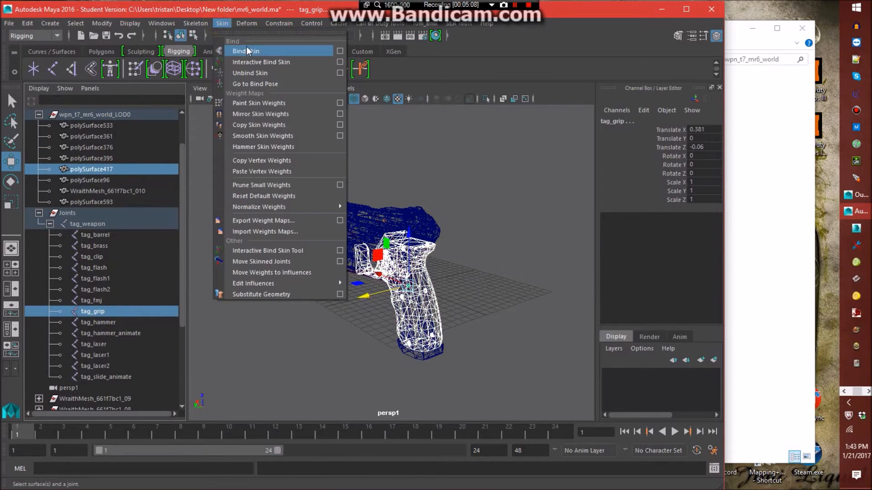
pyautogui.click(247, 50)
pyautogui.click(120, 180)
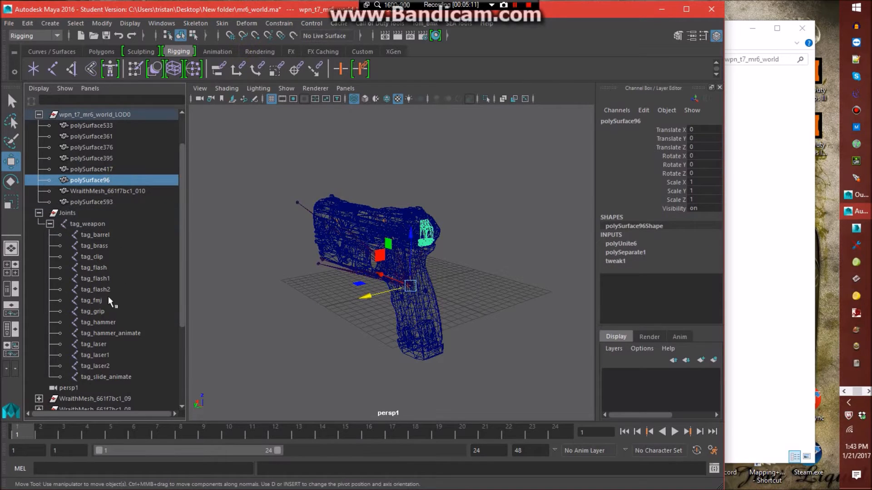
pyautogui.keyDown('ctrl'); pyautogui.click(109, 323); pyautogui.keyUp('ctrl')
pyautogui.click(222, 23)
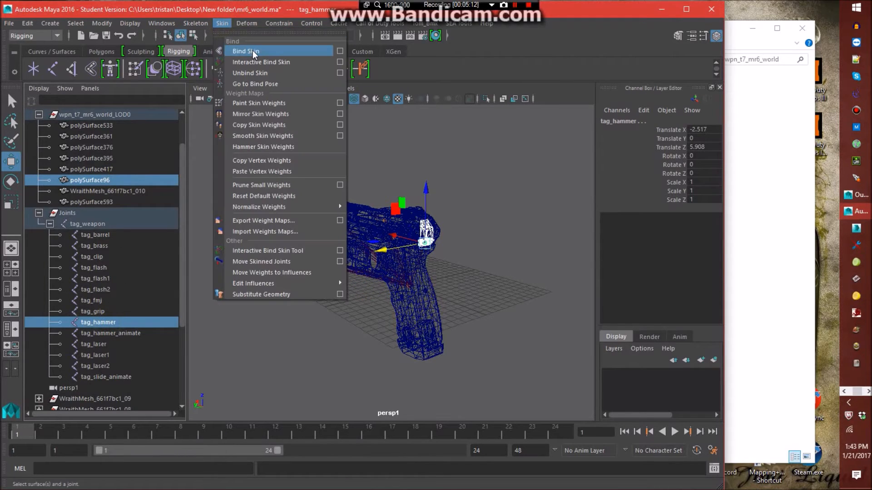
pyautogui.click(252, 50)
# - Bind the laser mesh WraithMesh_661f7bc1_010 to the tag_laser joint
pyautogui.click(130, 192)
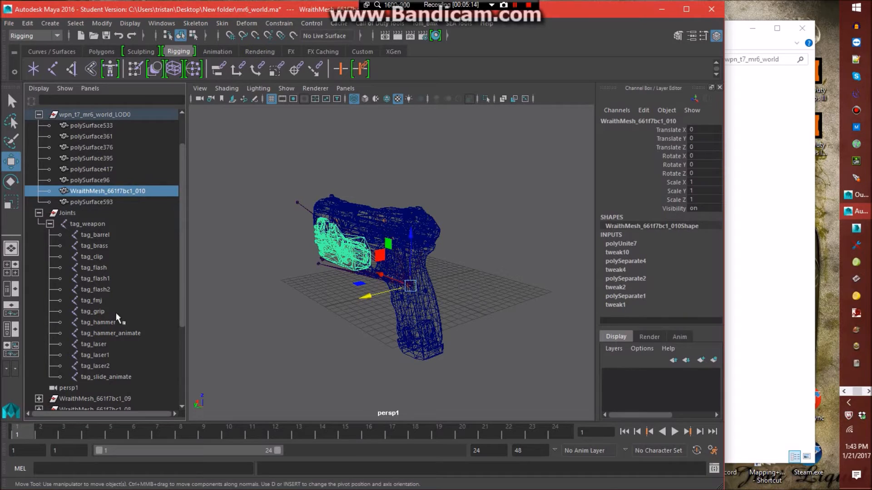
pyautogui.keyDown('ctrl'); pyautogui.click(105, 345); pyautogui.keyUp('ctrl')
pyautogui.click(222, 23)
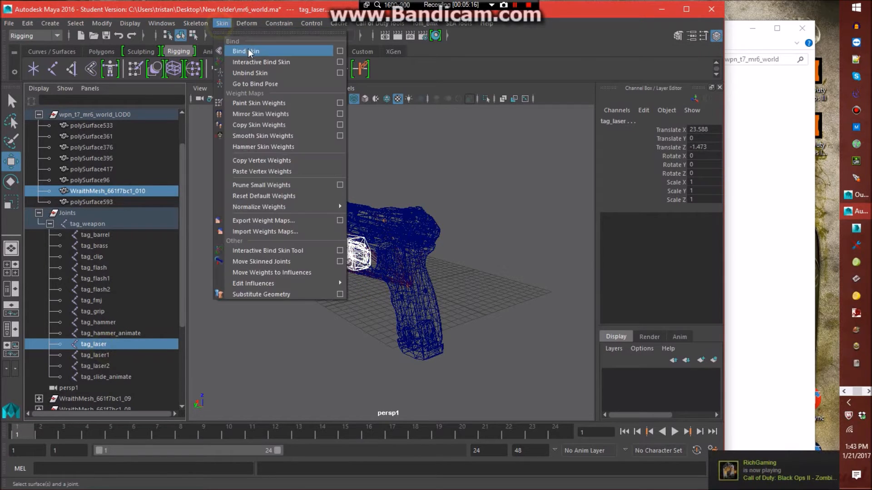
pyautogui.click(247, 50)
# - Bind the slide mesh polySurface593 to tag_slide_animate and return the viewport to shaded display
pyautogui.click(131, 201)
pyautogui.keyDown('ctrl'); pyautogui.click(114, 378); pyautogui.keyUp('ctrl')
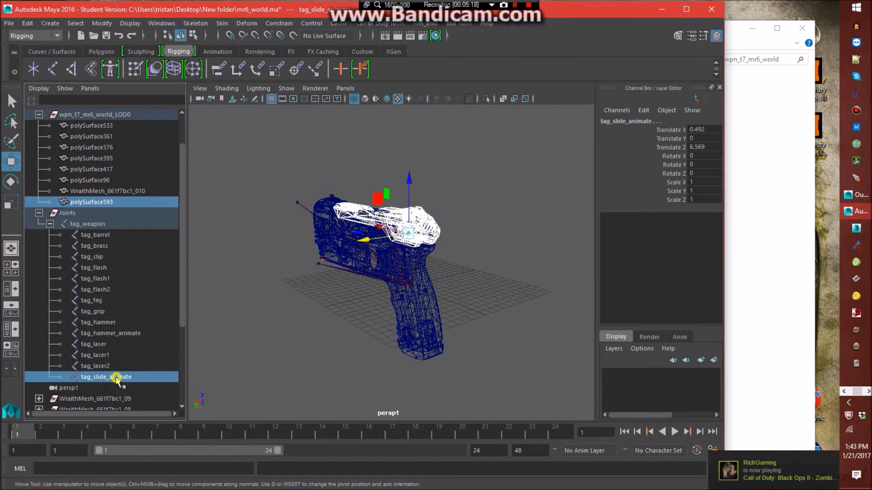
pyautogui.click(222, 23)
pyautogui.click(247, 50)
pyautogui.click(210, 292)
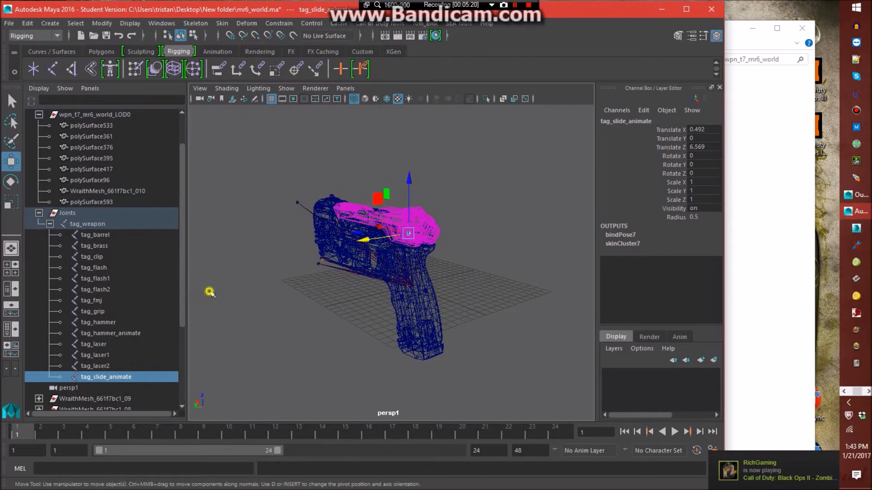
pyautogui.click(365, 99)
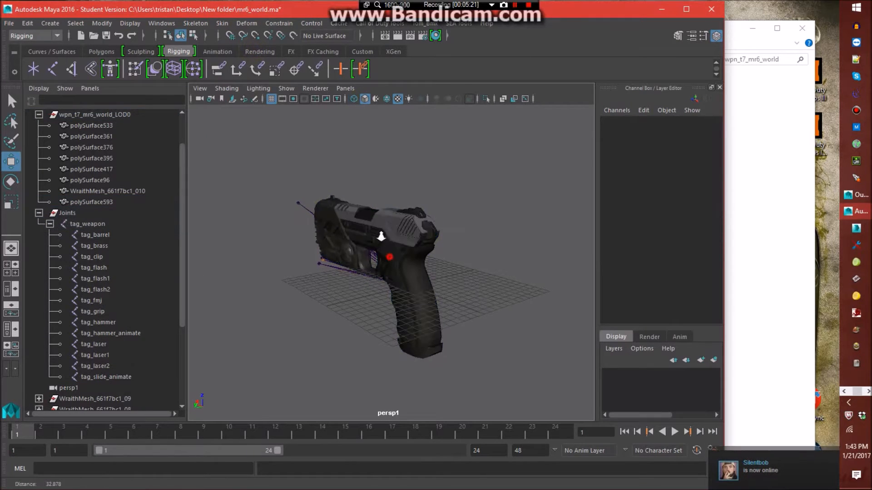
# - Test the bindings by moving tag_weapon to about -31 in Translate X, undo the move, and clear the selection
pyautogui.click(122, 227)
pyautogui.moveTo(387, 289); pyautogui.dragTo(510, 389)
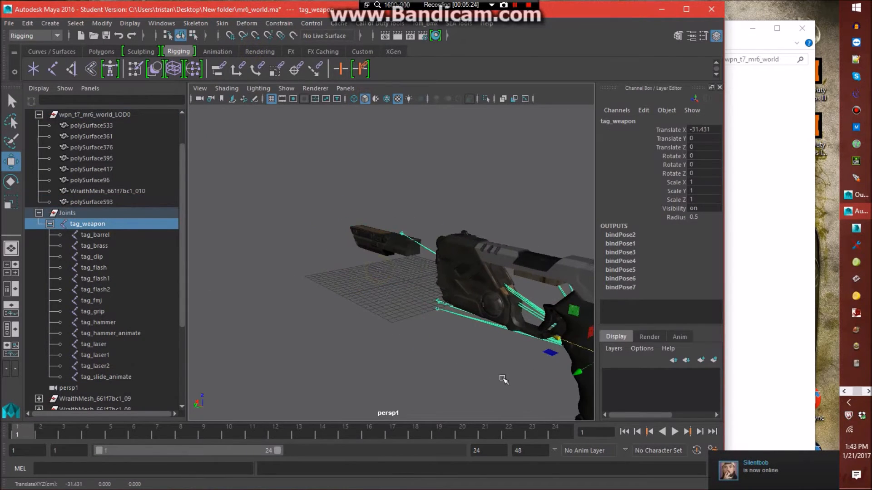
pyautogui.hotkey('ctrl', 'z')
pyautogui.click(520, 258)
pyautogui.keyDown('alt'); pyautogui.moveTo(465, 176); pyautogui.dragTo(506, 254, button='right'); pyautogui.keyUp('alt')
pyautogui.keyDown('alt'); pyautogui.moveTo(506, 255); pyautogui.dragTo(377, 182); pyautogui.keyUp('alt')
pyautogui.keyDown('alt'); pyautogui.moveTo(448, 298); pyautogui.dragTo(403, 284, button='right'); pyautogui.keyUp('alt')
pyautogui.keyDown('alt'); pyautogui.moveTo(387, 263); pyautogui.dragTo(463, 273, button='middle'); pyautogui.keyUp('alt')
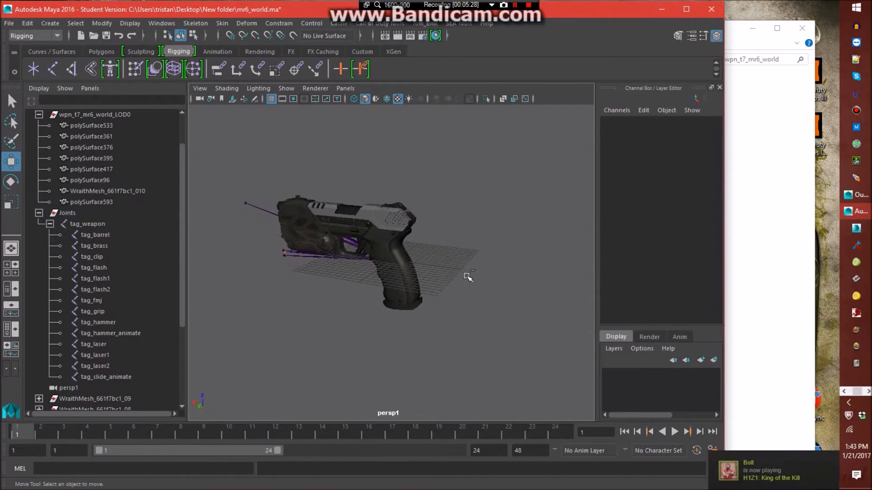
# - Switch to File Explorer and import weapon_usa_colt45_pistol_LOD01.ma from the weapon_usa_colt45_pistol folder into the Maya scene
pyautogui.click(769, 272)
pyautogui.press('BackSpace')
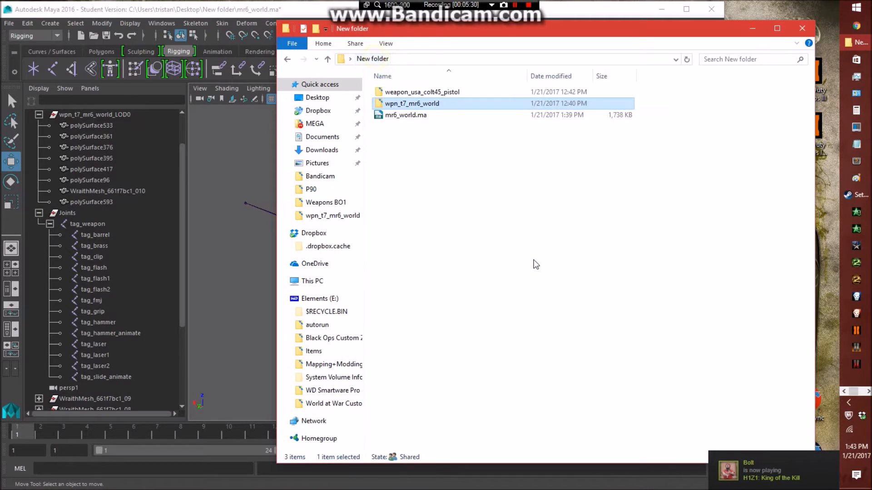
pyautogui.doubleClick(440, 92)
pyautogui.click(434, 105)
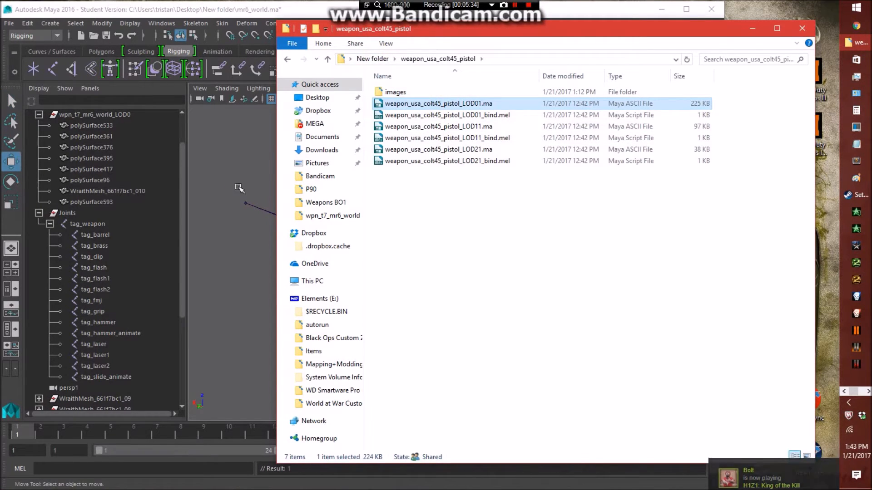
pyautogui.click(470, 256)
pyautogui.click(190, 14)
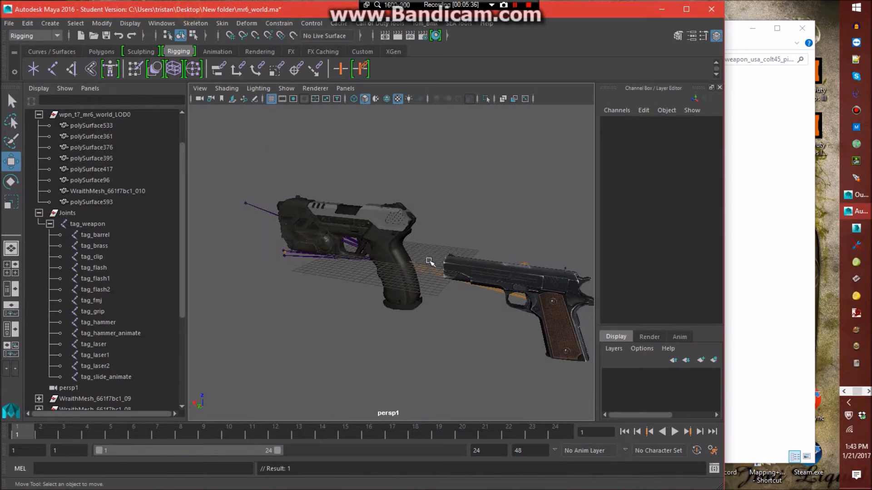
pyautogui.keyDown('alt'); pyautogui.moveTo(474, 316); pyautogui.dragTo(454, 266); pyautogui.keyUp('alt')
pyautogui.keyDown('alt'); pyautogui.moveTo(454, 266); pyautogui.dragTo(410, 230, button='middle'); pyautogui.keyUp('alt')
pyautogui.keyDown('alt'); pyautogui.moveTo(410, 231); pyautogui.dragTo(423, 254); pyautogui.keyUp('alt')
pyautogui.moveTo(423, 254)
pyautogui.keyDown('alt'); pyautogui.mouseDown(button='middle')
pyautogui.moveTo(395, 247)
pyautogui.moveTo(415, 251)
pyautogui.mouseUp(button='middle'); pyautogui.keyUp('alt')
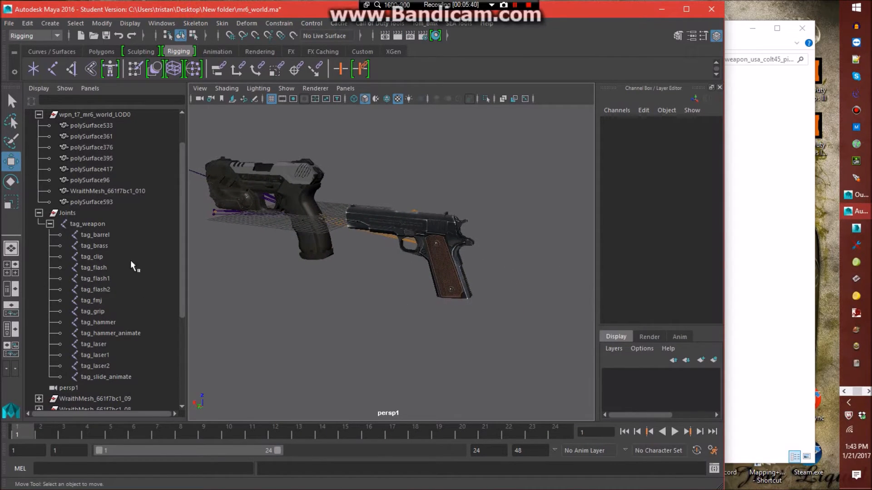
# - Try moving the tag_grip joint to about -39.9 in Translate X toward the Colt 45, and undo the move
pyautogui.keyDown('alt'); pyautogui.moveTo(428, 359); pyautogui.dragTo(364, 233, button='right'); pyautogui.keyUp('alt')
pyautogui.keyDown('alt'); pyautogui.moveTo(378, 231); pyautogui.dragTo(352, 214, button='middle'); pyautogui.keyUp('alt')
pyautogui.keyDown('alt'); pyautogui.moveTo(359, 177); pyautogui.dragTo(452, 317, button='right'); pyautogui.keyUp('alt')
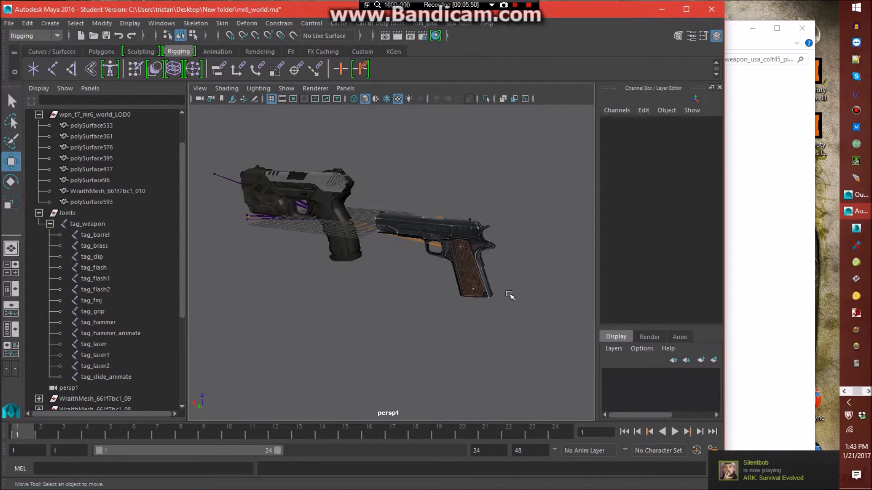
pyautogui.click(117, 310)
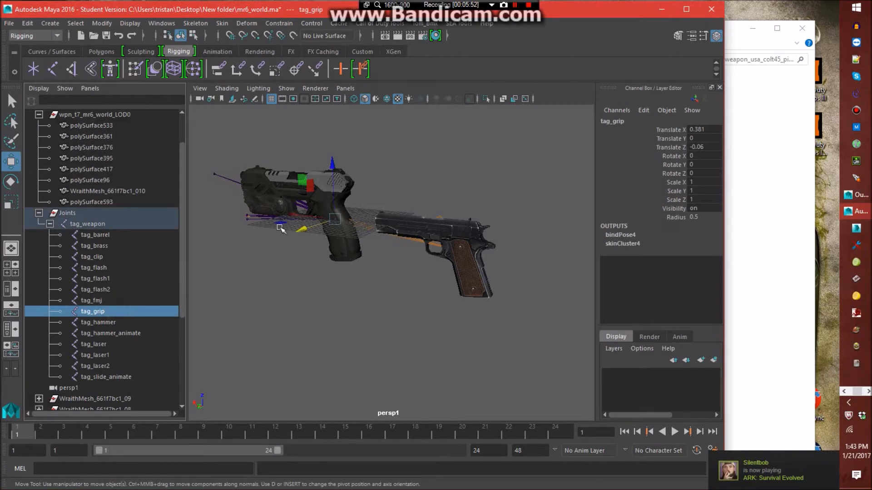
pyautogui.moveTo(293, 216); pyautogui.dragTo(483, 244)
pyautogui.hotkey('ctrl', 'z')
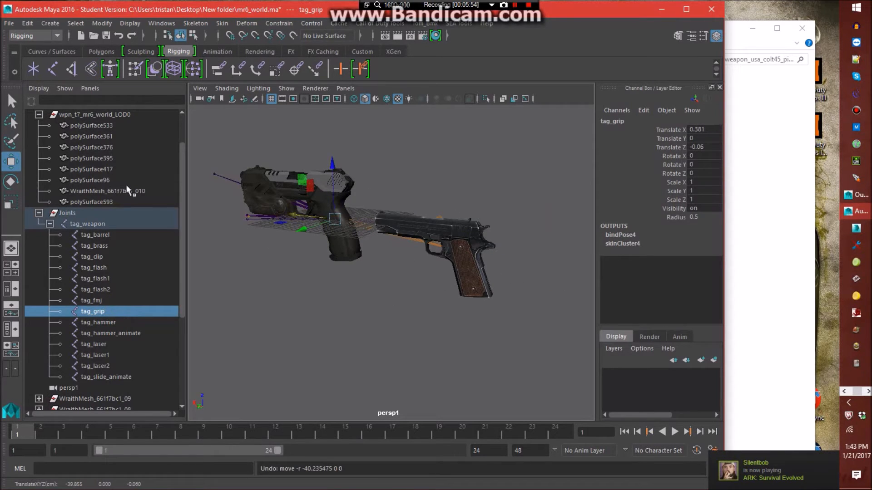
# - Try moving the polySurface533 mesh to about -33.6 in Translate X, and undo the move
pyautogui.click(97, 125)
pyautogui.moveTo(295, 217); pyautogui.dragTo(447, 232)
pyautogui.hotkey('ctrl', 'z')
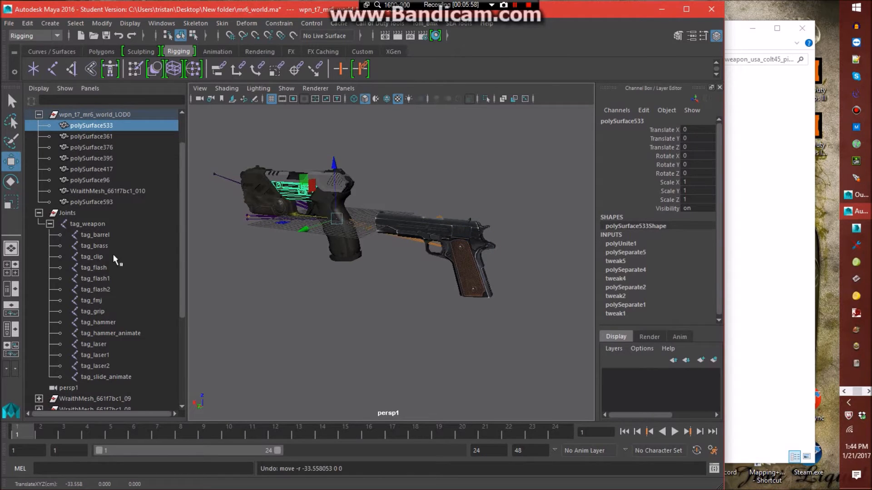
# - In wireframe display, move tag_grip to about -26.8 in Translate X and -4.4 in Translate Z, aligning its mesh with the Colt 45's grip
pyautogui.click(95, 311)
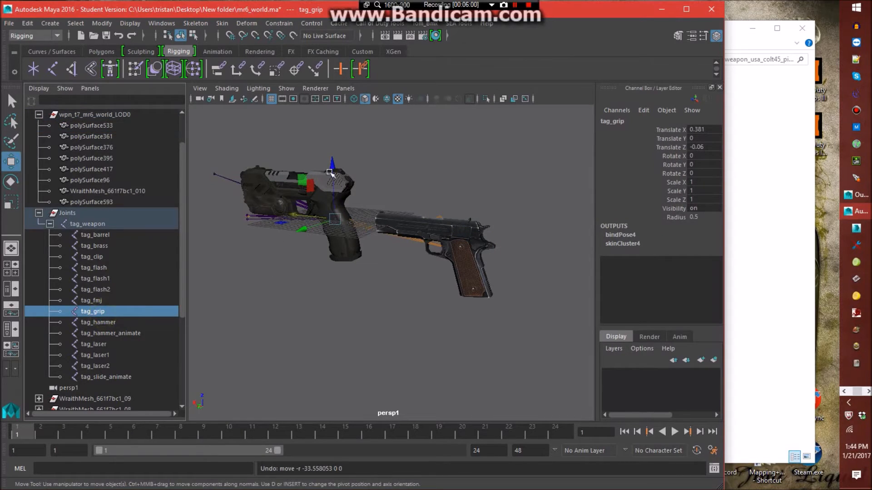
pyautogui.click(354, 100)
pyautogui.moveTo(293, 214); pyautogui.dragTo(400, 244)
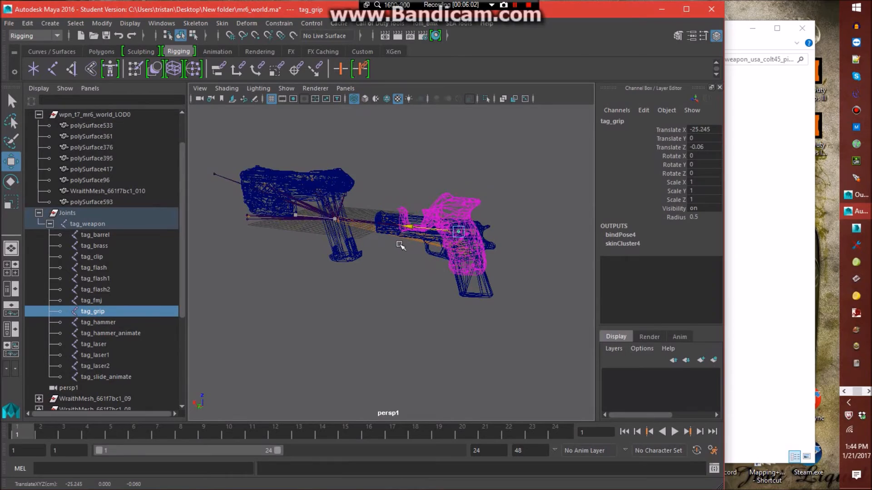
pyautogui.keyDown('alt'); pyautogui.moveTo(445, 257); pyautogui.dragTo(492, 353, button='right'); pyautogui.keyUp('alt')
pyautogui.keyDown('alt'); pyautogui.moveTo(475, 268); pyautogui.dragTo(397, 233, button='middle'); pyautogui.keyUp('alt')
pyautogui.keyDown('alt'); pyautogui.moveTo(397, 233); pyautogui.dragTo(401, 312, button='right'); pyautogui.keyUp('alt')
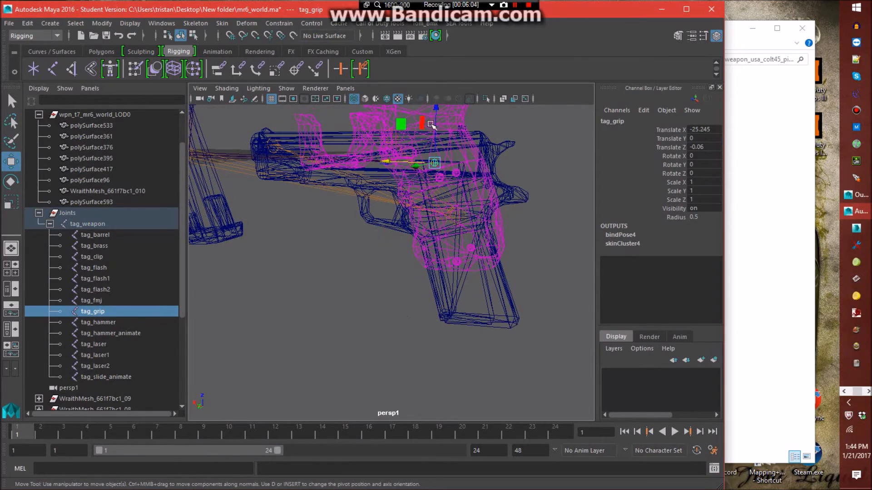
pyautogui.moveTo(436, 108); pyautogui.dragTo(453, 176)
pyautogui.moveTo(529, 234)
pyautogui.keyDown('alt'); pyautogui.mouseDown()
pyautogui.moveTo(547, 238)
pyautogui.moveTo(539, 236)
pyautogui.mouseUp(); pyautogui.keyUp('alt')
pyautogui.moveTo(350, 208); pyautogui.dragTo(369, 209)
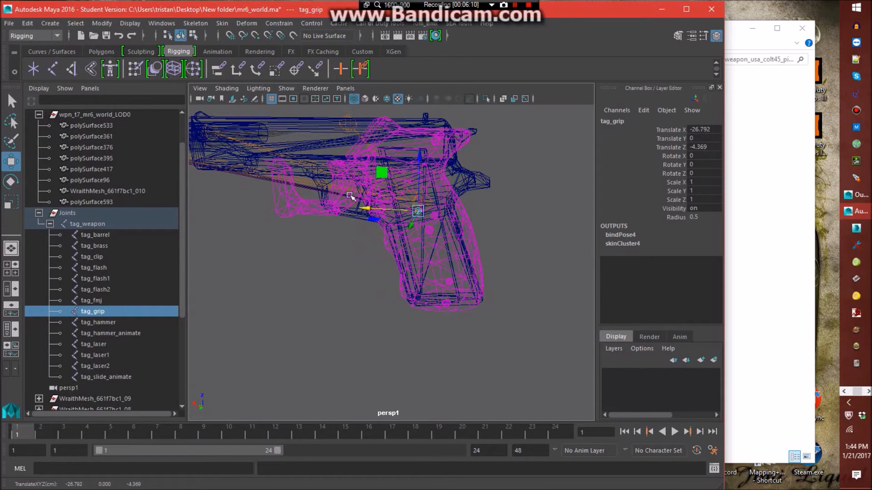
pyautogui.keyDown('alt'); pyautogui.moveTo(500, 280); pyautogui.dragTo(503, 240); pyautogui.keyUp('alt')
pyautogui.keyDown('alt'); pyautogui.moveTo(502, 239); pyautogui.dragTo(515, 298, button='right'); pyautogui.keyUp('alt')
pyautogui.keyDown('alt'); pyautogui.moveTo(515, 297); pyautogui.dragTo(487, 379, button='middle'); pyautogui.keyUp('alt')
pyautogui.keyDown('alt'); pyautogui.moveTo(500, 368); pyautogui.dragTo(464, 227, button='right'); pyautogui.keyUp('alt')
pyautogui.keyDown('alt'); pyautogui.moveTo(489, 257); pyautogui.dragTo(475, 218, button='right'); pyautogui.keyUp('alt')
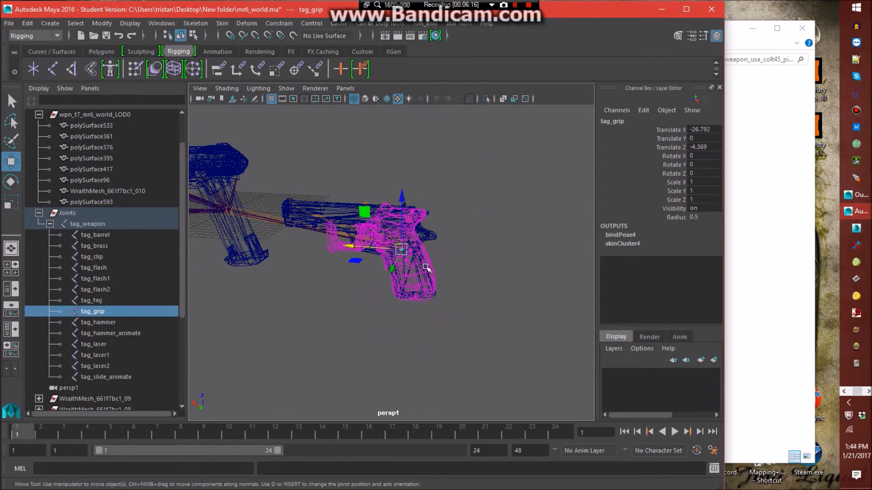
# - Delete the imported Colt 45 mesh and Joints groups and return the viewport to shaded display
pyautogui.scroll(-3, 134, 333)
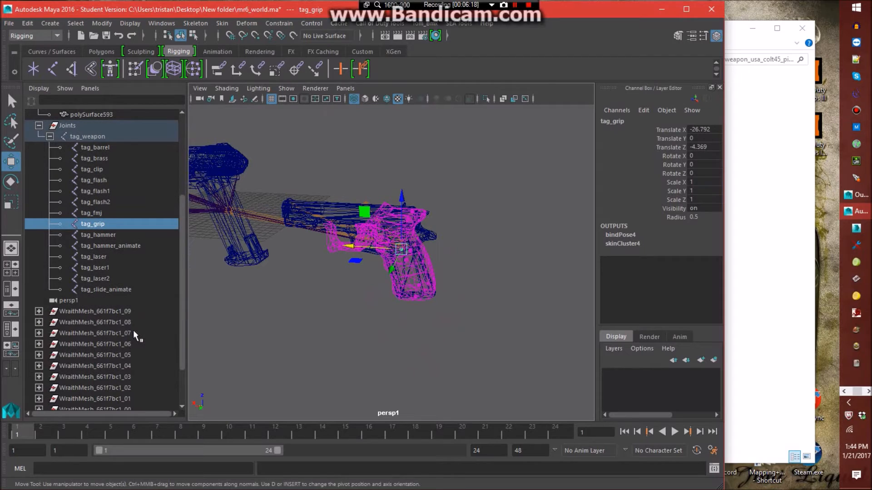
pyautogui.scroll(-2, 133, 330)
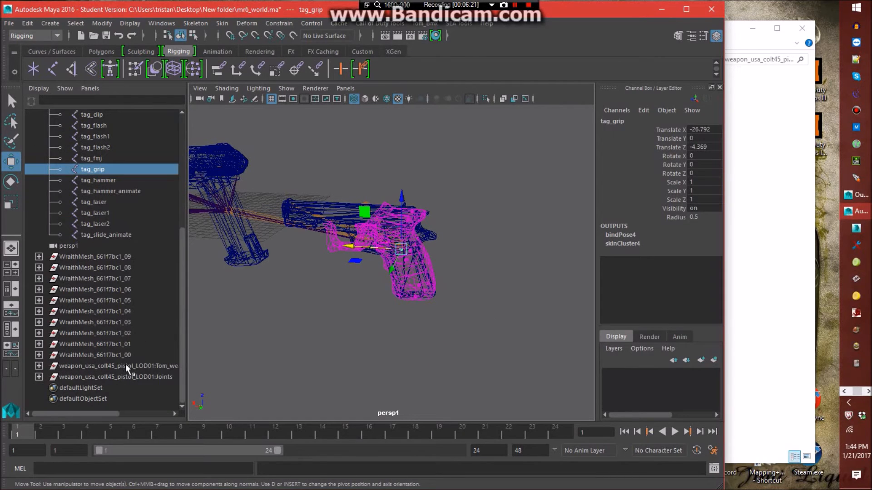
pyautogui.click(331, 379)
pyautogui.click(156, 366)
pyautogui.keyDown('shift'); pyautogui.click(155, 377); pyautogui.keyUp('shift')
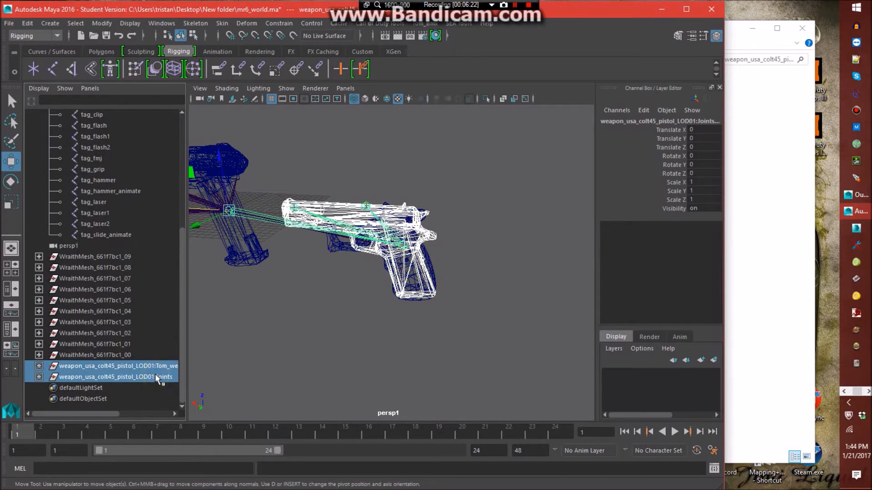
pyautogui.press('Delete')
pyautogui.click(364, 99)
pyautogui.scroll(3, 140, 275)
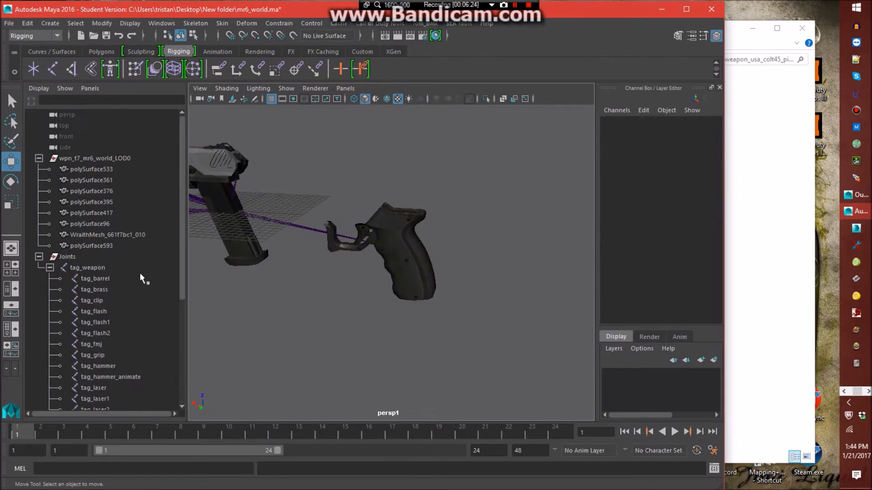
# - Delete the unused shading nodes in the Hypershade and return to the Outliner layout with a wider Outliner and the persp1 camera
pyautogui.click(11, 330)
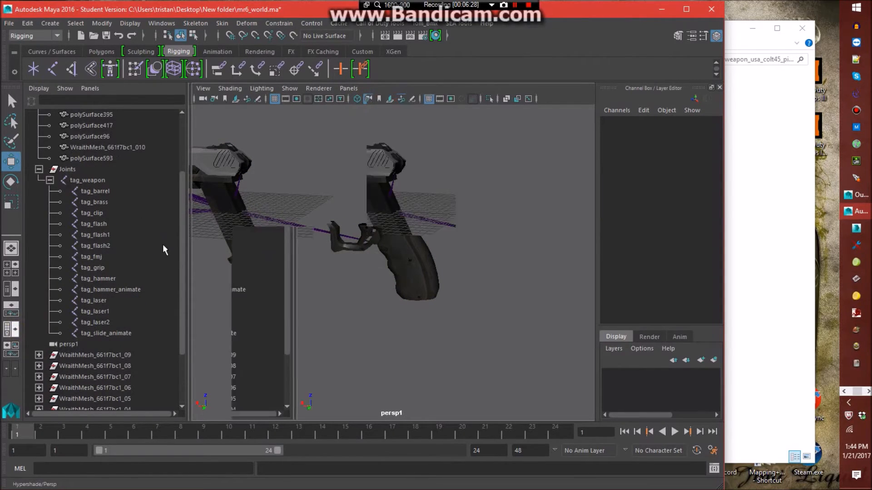
pyautogui.click(52, 88)
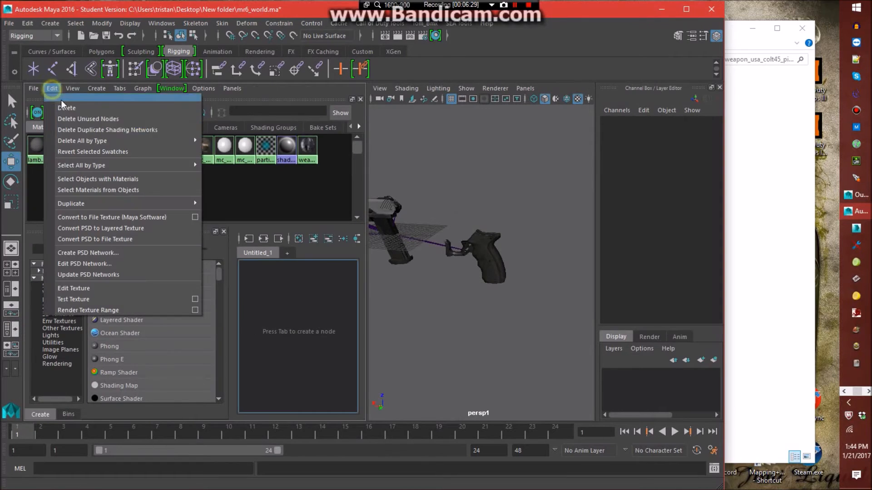
pyautogui.click(83, 120)
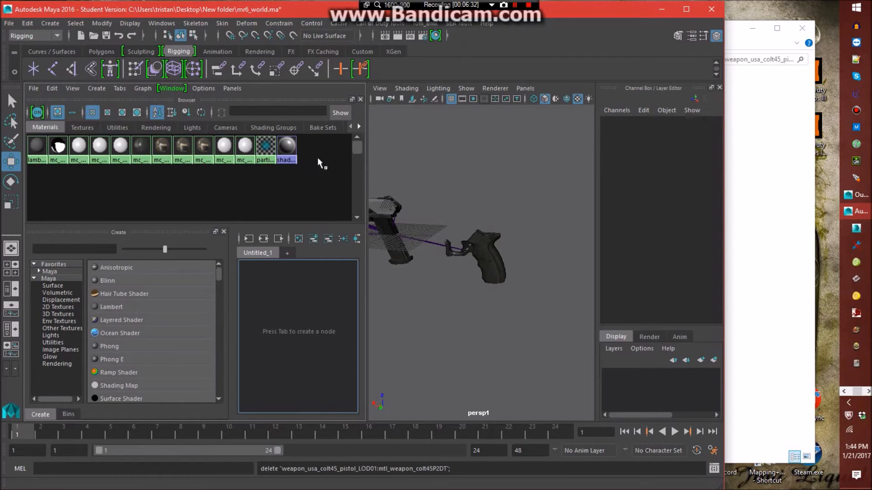
pyautogui.click(11, 289)
pyautogui.moveTo(138, 196); pyautogui.dragTo(217, 196)
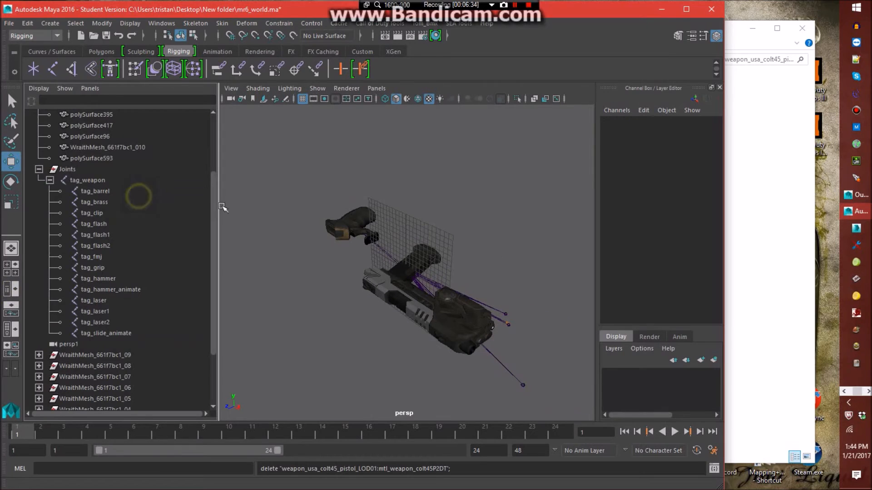
pyautogui.click(377, 88)
pyautogui.moveTo(424, 99)
pyautogui.click(502, 111)
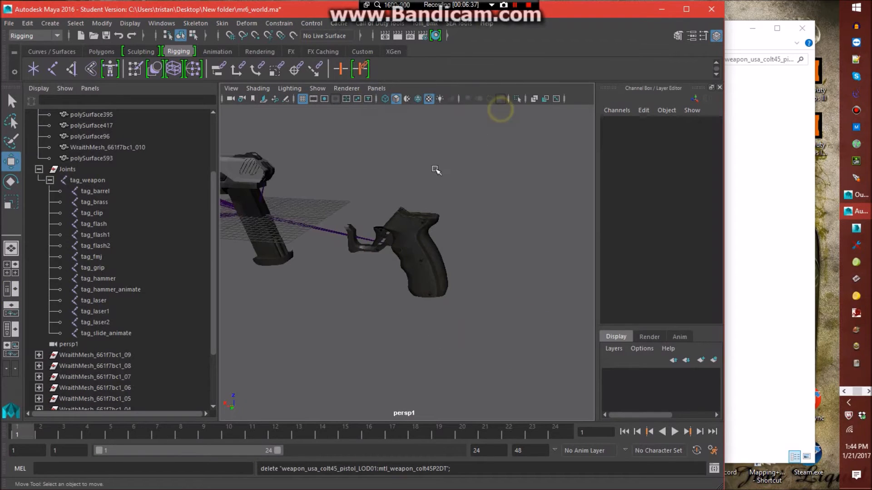
# - Select the tag_grip joint and switch to an empty Notepad document placed beside the Maya window
pyautogui.keyDown('alt'); pyautogui.moveTo(445, 221); pyautogui.dragTo(386, 284); pyautogui.keyUp('alt')
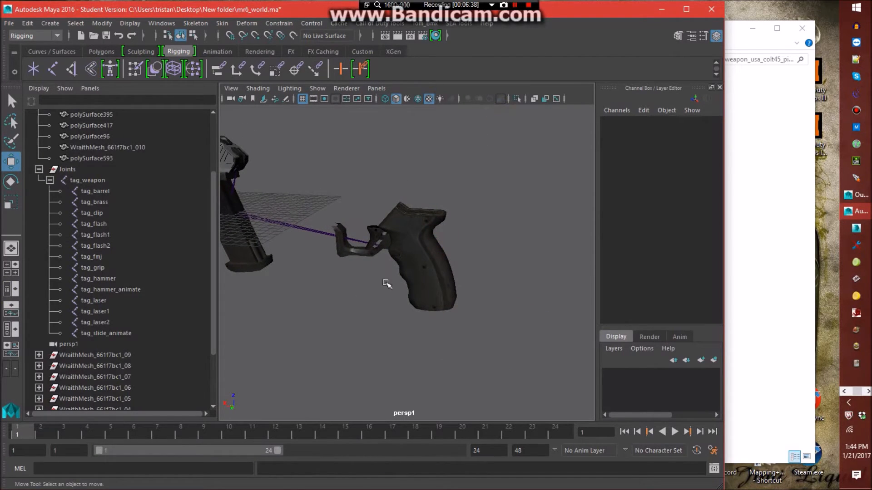
pyautogui.click(102, 268)
pyautogui.click(844, 392)
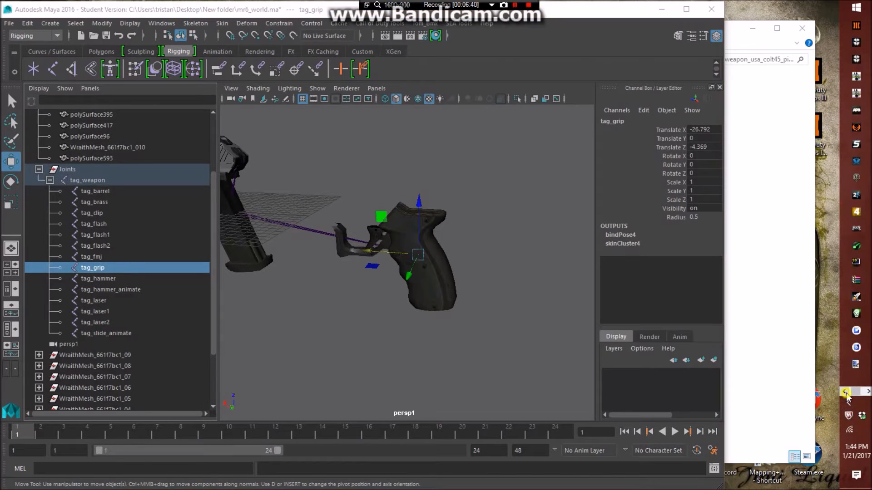
pyautogui.click(860, 144)
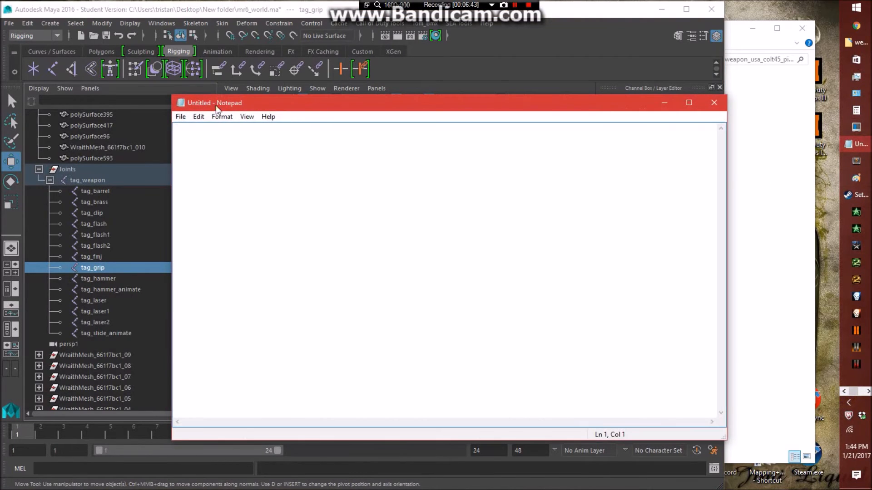
pyautogui.moveTo(216, 108); pyautogui.dragTo(791, 133)
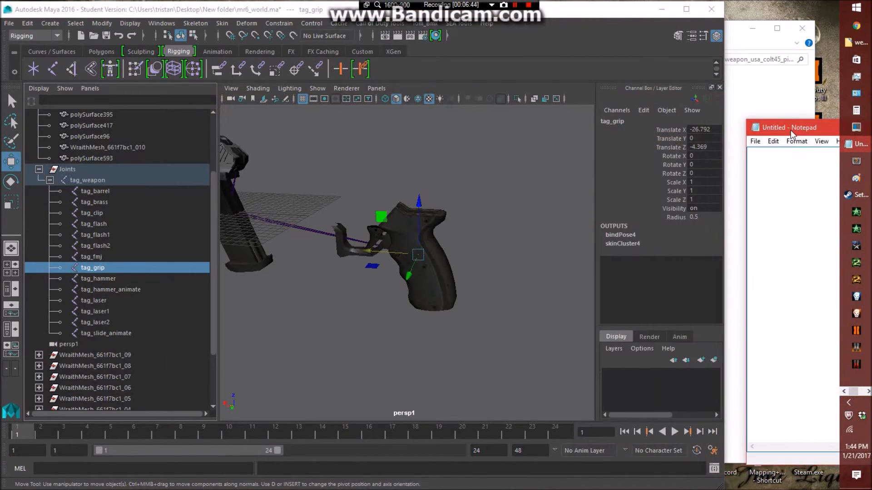
# - Record tag_grip's Translate X, Y and Z values in Notepad as -26.792, 0 and -4.369 on separate lines
pyautogui.click(703, 130)
pyautogui.hotkey('ctrl', 'c')
pyautogui.click(803, 186)
pyautogui.hotkey('ctrl', 'v')
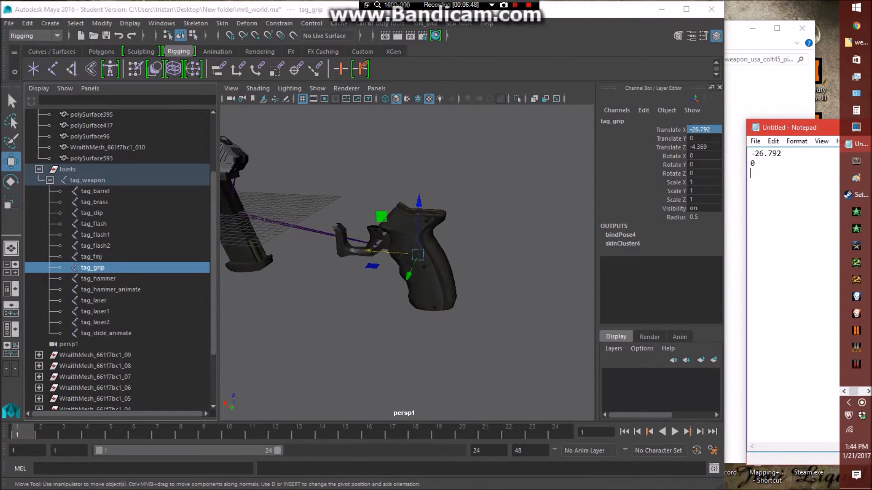
pyautogui.click(699, 147)
pyautogui.hotkey('ctrl', 'v')
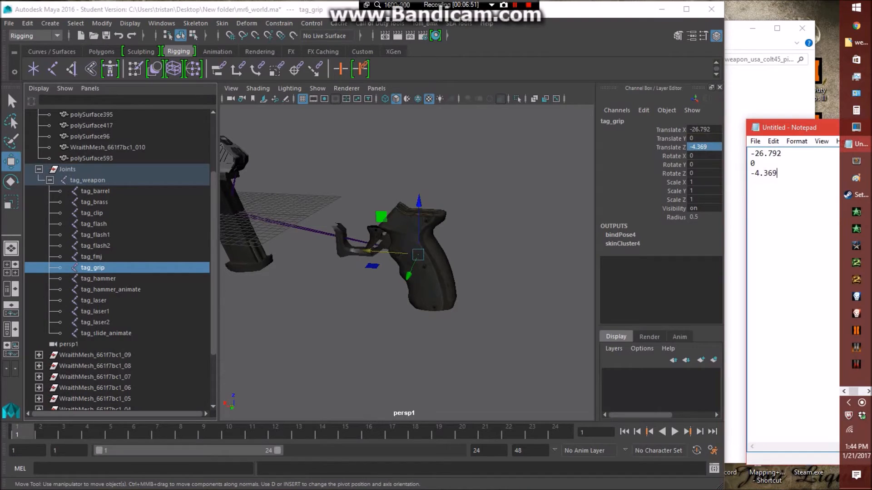
# - Clear the selection, open wpn_t7_mr6_world_LOD0.ma from the wpn_t7_mr6_world folder in a second Maya window, and dismiss the What's New dialog
pyautogui.click(595, 13)
pyautogui.click(503, 164)
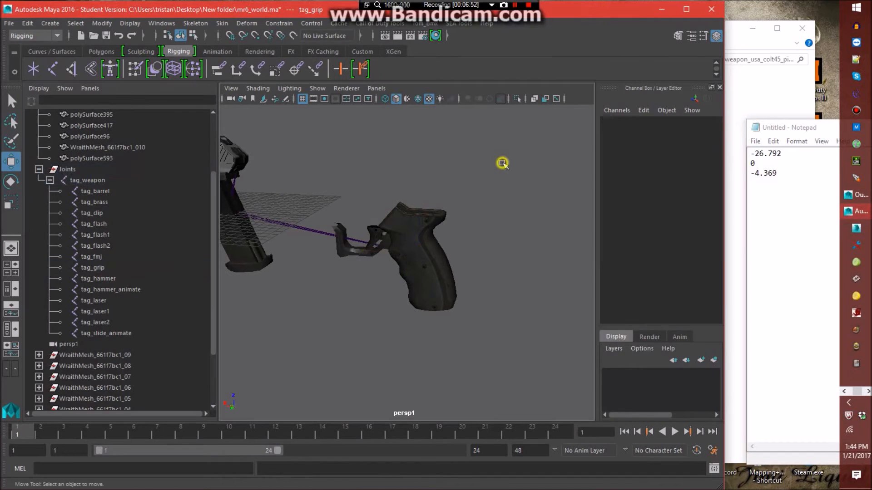
pyautogui.keyDown('alt'); pyautogui.moveTo(496, 174); pyautogui.dragTo(523, 185); pyautogui.keyUp('alt')
pyautogui.click(735, 44)
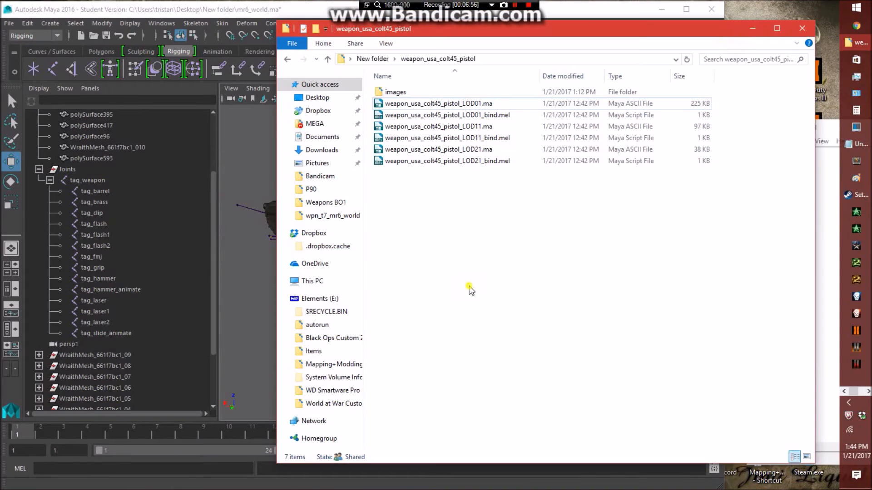
pyautogui.press('BackSpace')
pyautogui.doubleClick(427, 108)
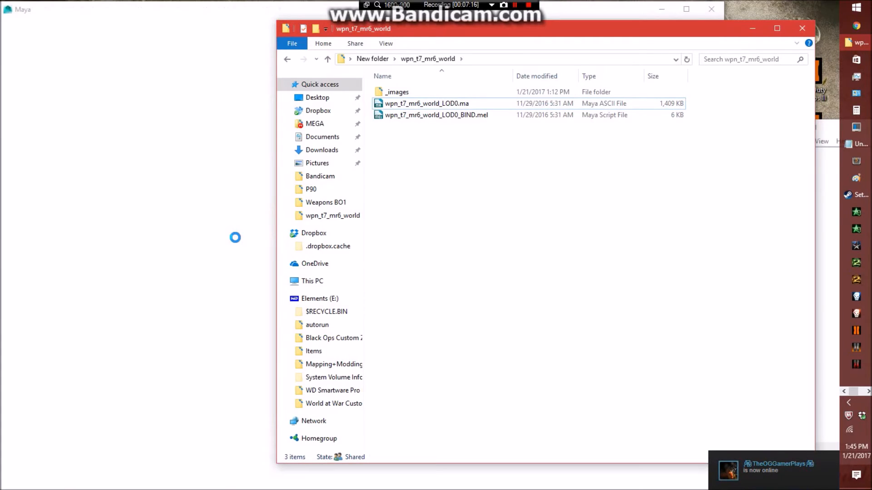
pyautogui.click(195, 14)
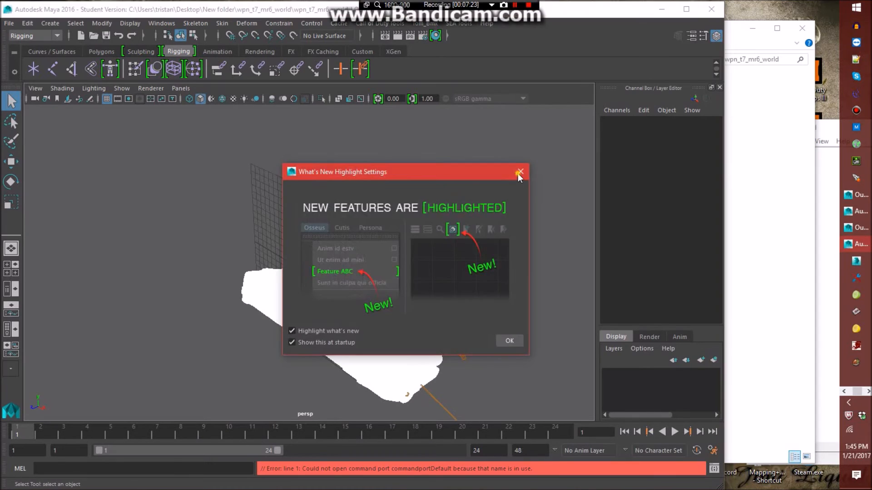
pyautogui.click(520, 172)
# - Show a widened Outliner in the original scene, expand Joints and tag_weapon, and select tag_grip for its translate values
pyautogui.click(11, 289)
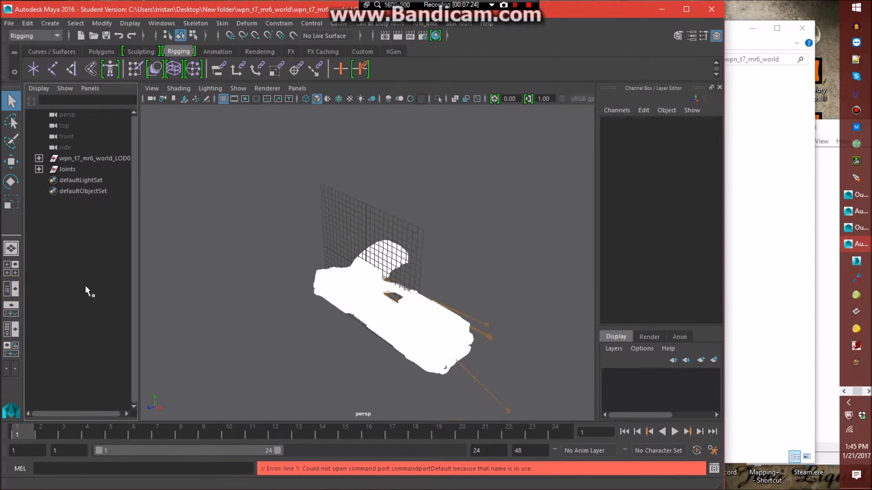
pyautogui.click(38, 169)
pyautogui.click(49, 180)
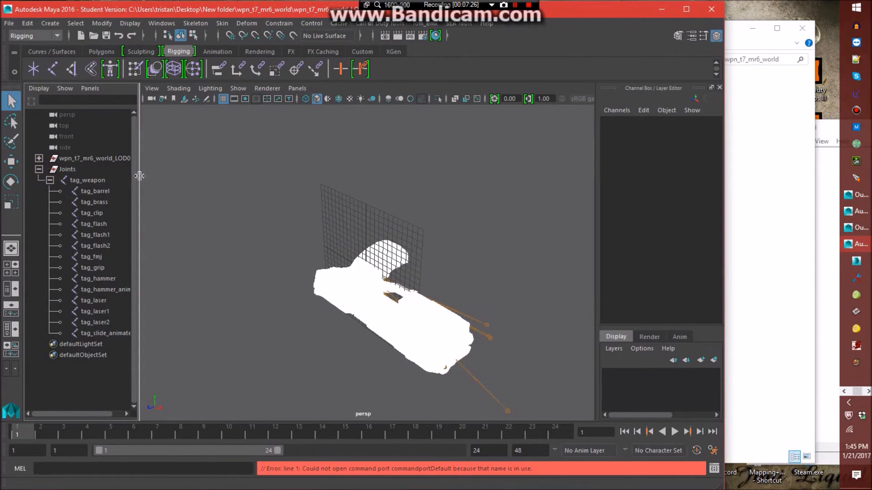
pyautogui.moveTo(139, 176); pyautogui.dragTo(209, 176)
pyautogui.click(97, 268)
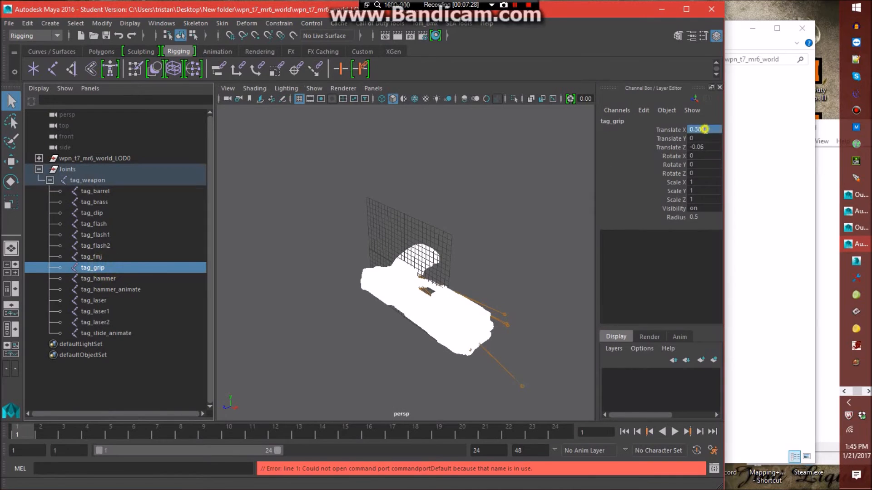
# - Restore tag_grip to Translate X 0.381 and Translate Z -0.06 in the mr6_world.ma scene, and return to the original weapon's scene
pyautogui.click(855, 211)
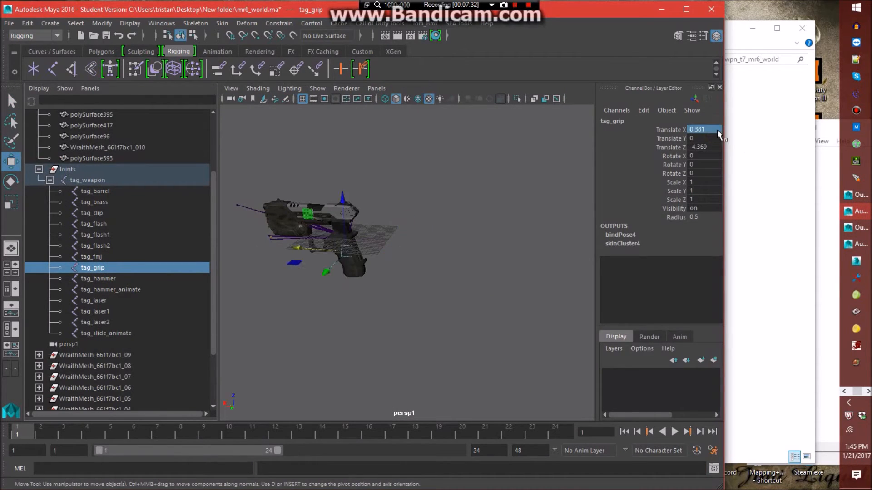
pyautogui.click(860, 244)
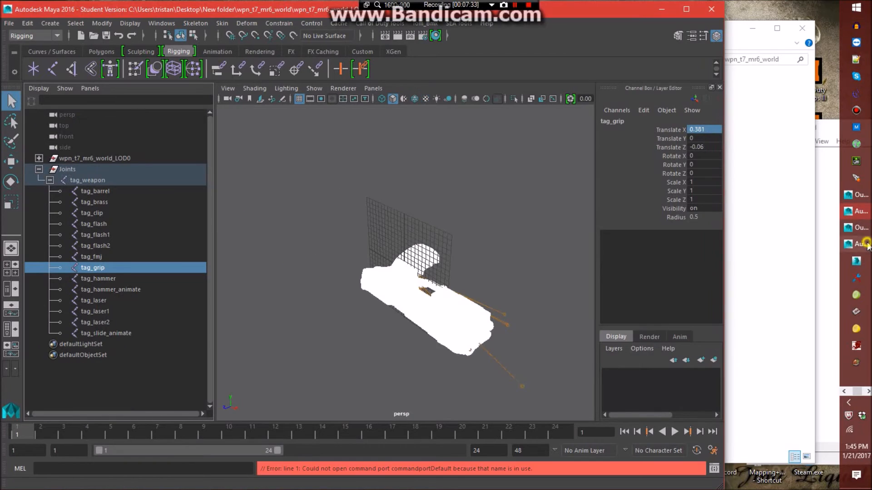
pyautogui.hotkey('alt', 'Tab')
pyautogui.click(704, 147)
pyautogui.write('-0.06')
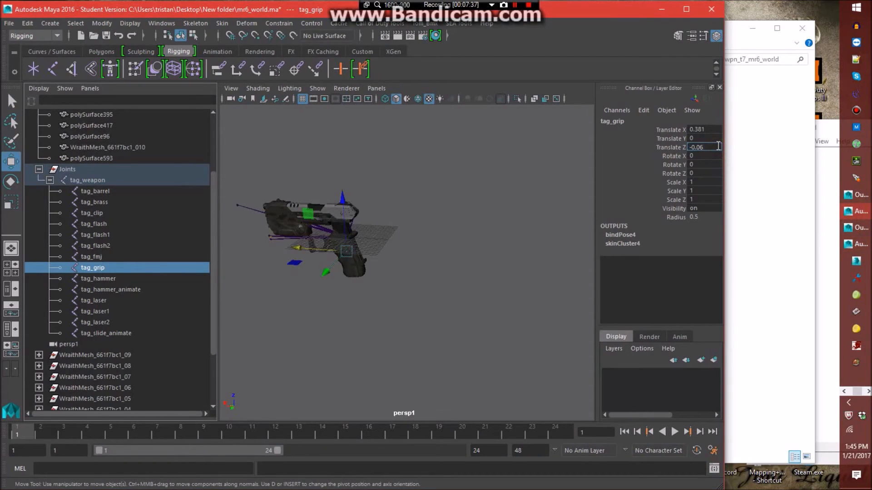
pyautogui.press('Return')
pyautogui.click(537, 188)
pyautogui.click(856, 246)
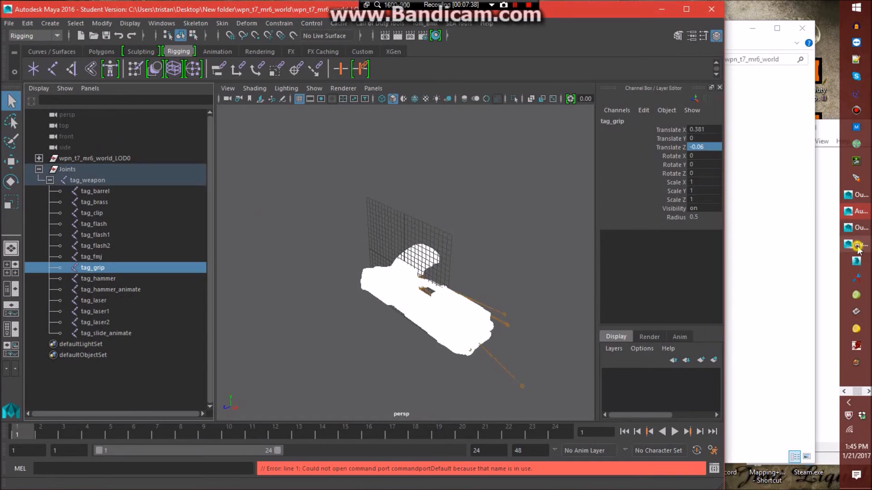
# - Close the original weapon's scene and return to the textured pistol in the mr6_world.ma scene
pyautogui.click(710, 8)
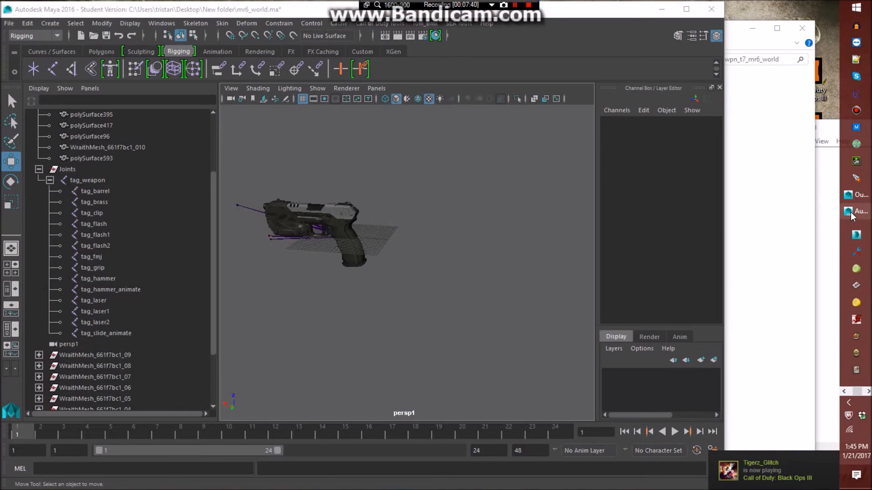
pyautogui.click(275, 17)
pyautogui.scroll(3, 362, 175)
pyautogui.keyDown('alt'); pyautogui.moveTo(372, 193); pyautogui.dragTo(472, 276, button='middle'); pyautogui.keyUp('alt')
pyautogui.scroll(2, 445, 236)
pyautogui.scroll(-3, 467, 259)
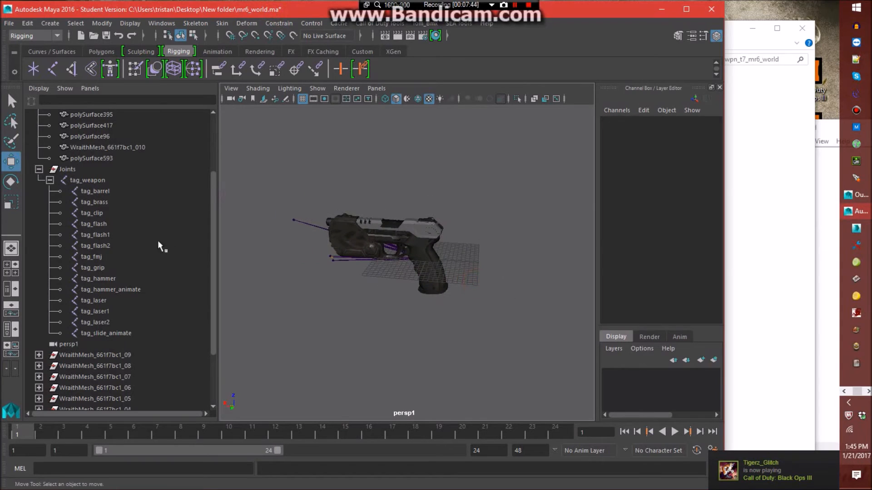
# - Show the recorded Notepad values beside the mr6_world.ma scene and select the tag_grip joint
pyautogui.click(820, 129)
pyautogui.moveTo(773, 132); pyautogui.dragTo(761, 127)
pyautogui.click(121, 268)
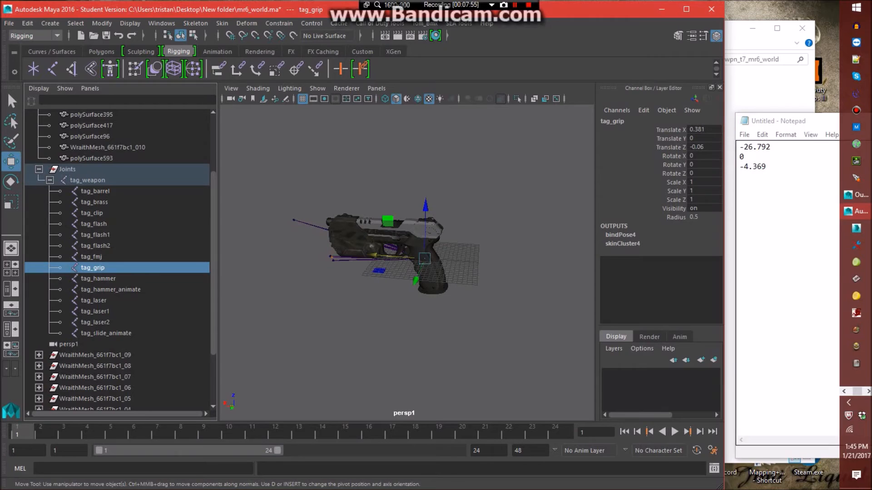
# - Add tag_grip's Translate X value of 0.381 to the recorded 26.792 in the calculator
pyautogui.doubleClick(757, 146)
pyautogui.hotkey('ctrl', 'c')
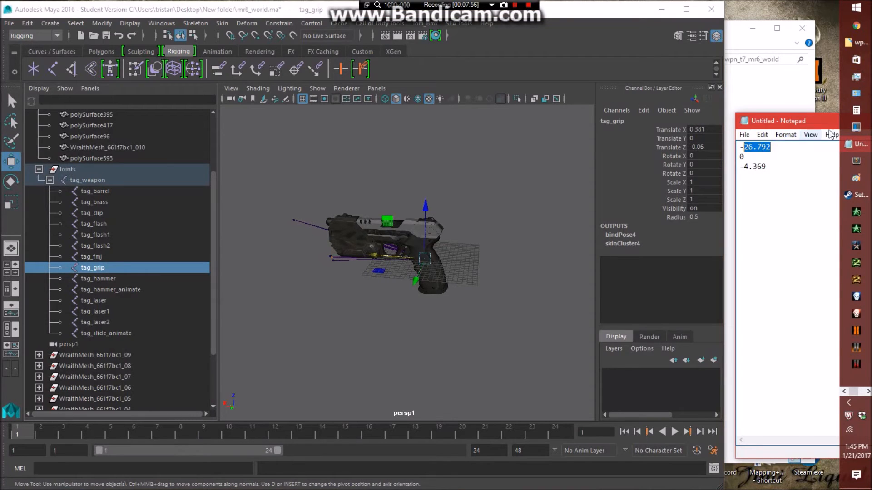
pyautogui.click(860, 113)
pyautogui.moveTo(622, 159); pyautogui.dragTo(475, 68)
pyautogui.hotkey('ctrl', 'v')
pyautogui.click(703, 129)
pyautogui.hotkey('ctrl', 'c')
pyautogui.click(791, 310)
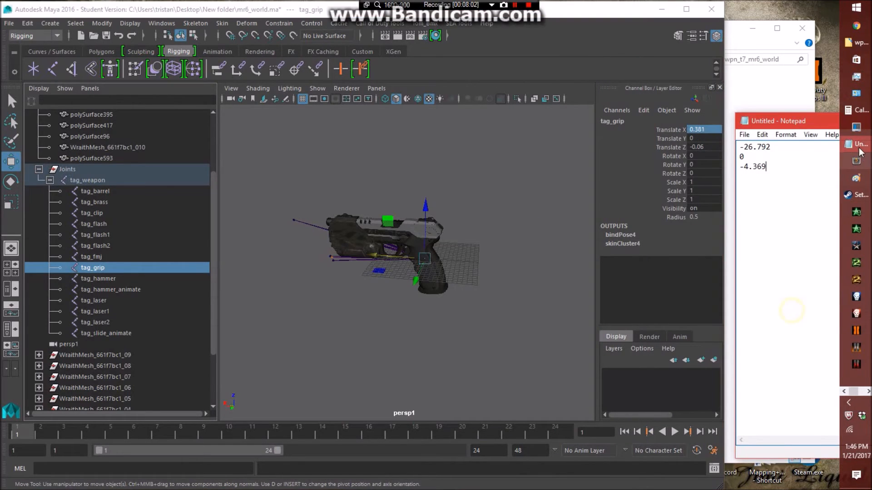
pyautogui.click(854, 110)
pyautogui.click(576, 348)
pyautogui.hotkey('ctrl', 'v')
pyautogui.click(576, 374)
# - Record 27.173 and 0 as the X and Y offsets in Notepad, below the earlier values
pyautogui.click(811, 246)
pyautogui.press('Return')
pyautogui.write('27.173')
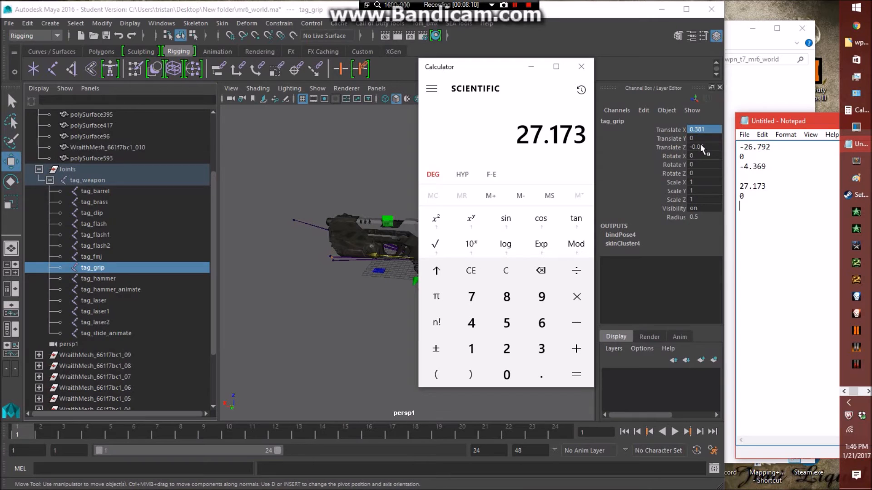
pyautogui.moveTo(515, 83); pyautogui.dragTo(742, 271)
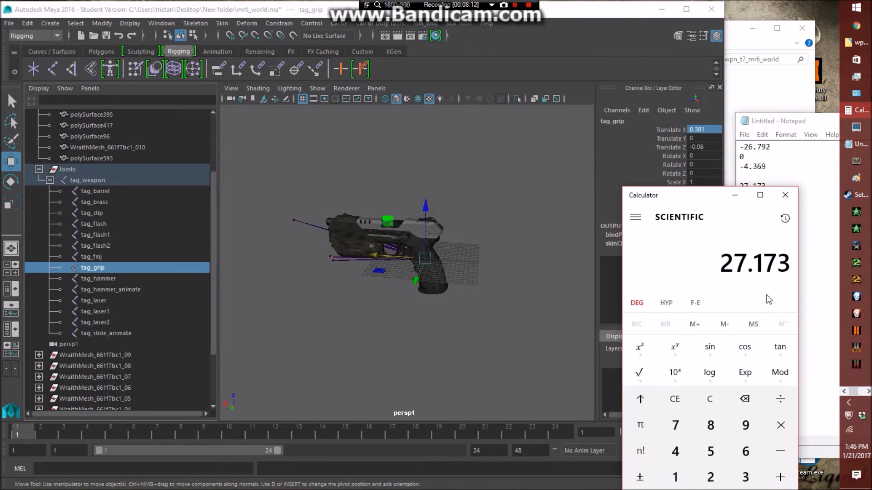
pyautogui.click(704, 146)
pyautogui.hotkey('ctrl', 'c')
pyautogui.click(726, 211)
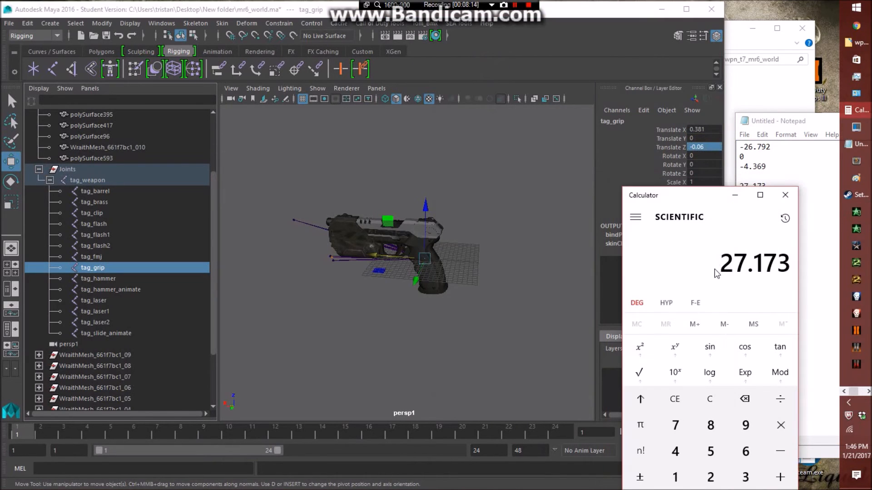
pyautogui.hotkey('ctrl', 'v')
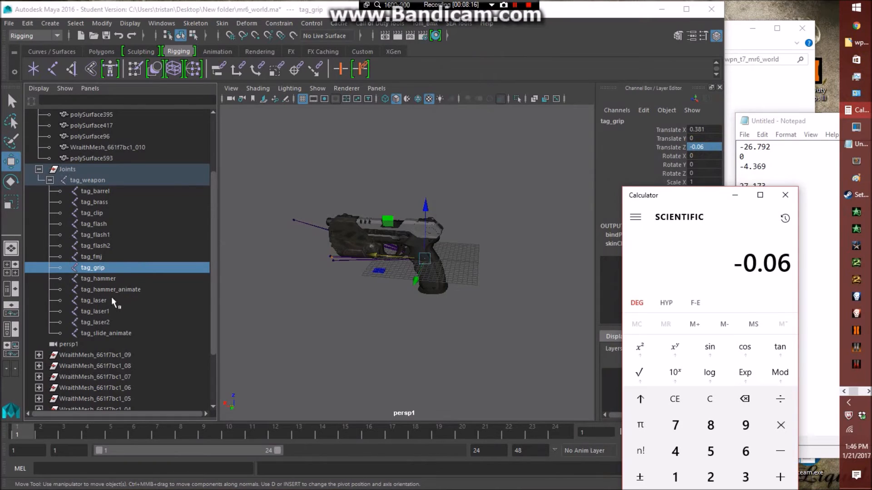
pyautogui.doubleClick(753, 166)
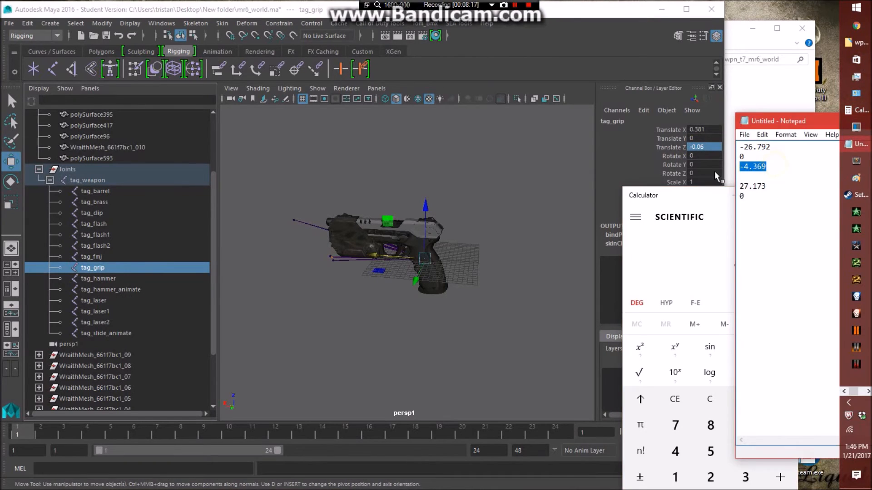
pyautogui.click(693, 203)
pyautogui.click(780, 477)
pyautogui.hotkey('ctrl', 'v')
pyautogui.moveTo(674, 195); pyautogui.dragTo(650, 154)
pyautogui.click(687, 367)
# - Subtract the recorded -4.369 from tag_grip's Translate Z of -0.06 in the calculator, and record 4.309 as the Z offset in Notepad
pyautogui.doubleClick(703, 147)
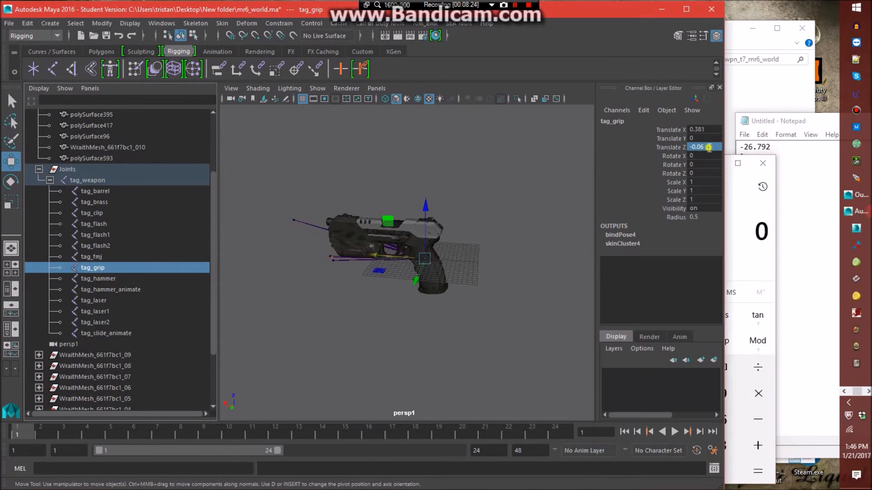
pyautogui.click(763, 187)
pyautogui.hotkey('ctrl', 'v')
pyautogui.click(810, 268)
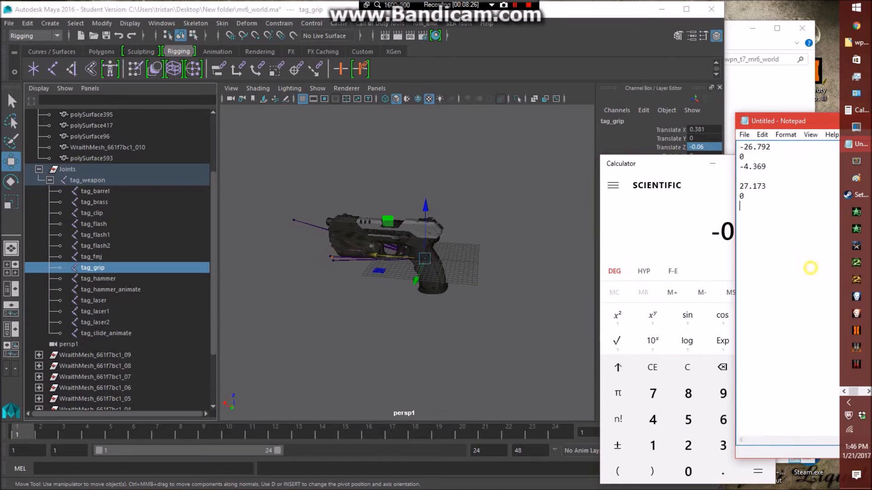
pyautogui.moveTo(766, 166); pyautogui.dragTo(740, 166)
pyautogui.hotkey('ctrl', 'c')
pyautogui.click(757, 419)
pyautogui.click(757, 419)
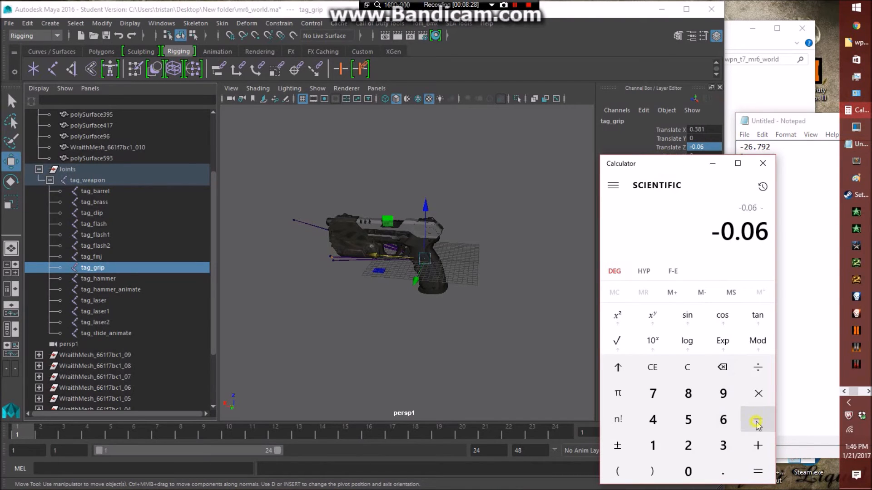
pyautogui.hotkey('ctrl', 'v')
pyautogui.click(757, 474)
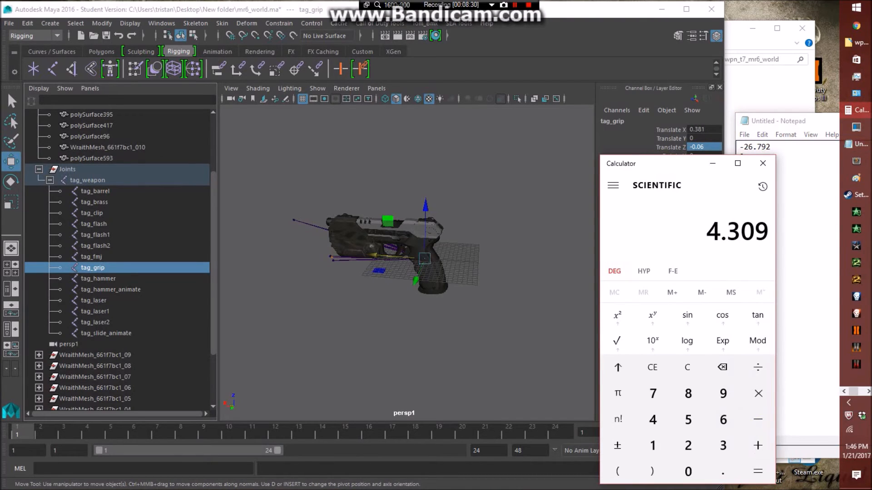
pyautogui.click(804, 226)
pyautogui.hotkey('ctrl', 'v')
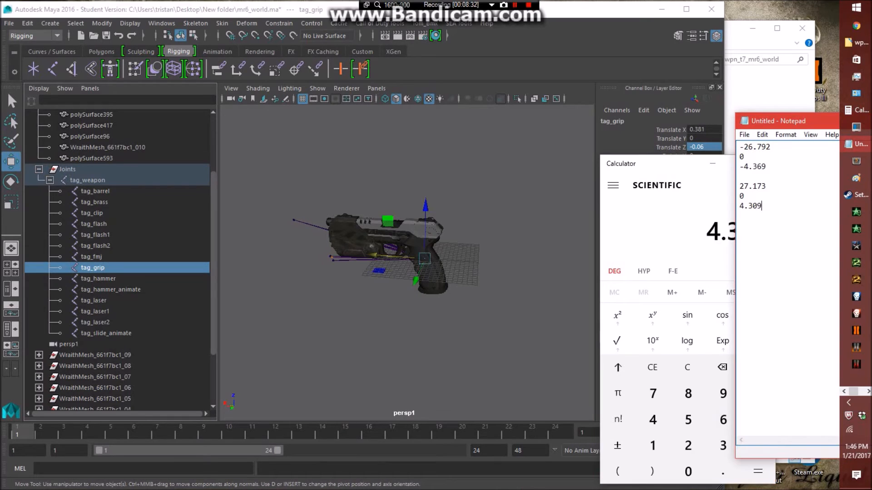
# - Close the calculator and select the polySurface533 mesh under wpn_t7_mr6_world_LOD0
pyautogui.click(664, 199)
pyautogui.moveTo(654, 158); pyautogui.dragTo(616, 160)
pyautogui.click(724, 163)
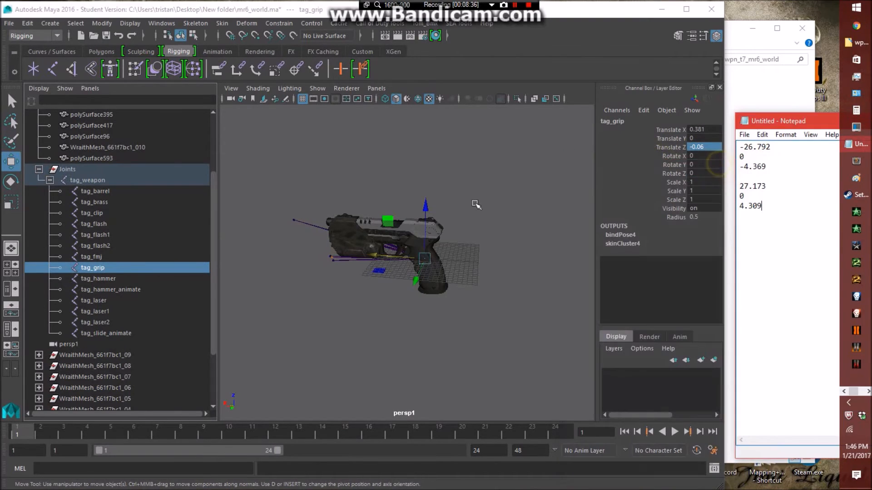
pyautogui.click(441, 199)
pyautogui.click(483, 181)
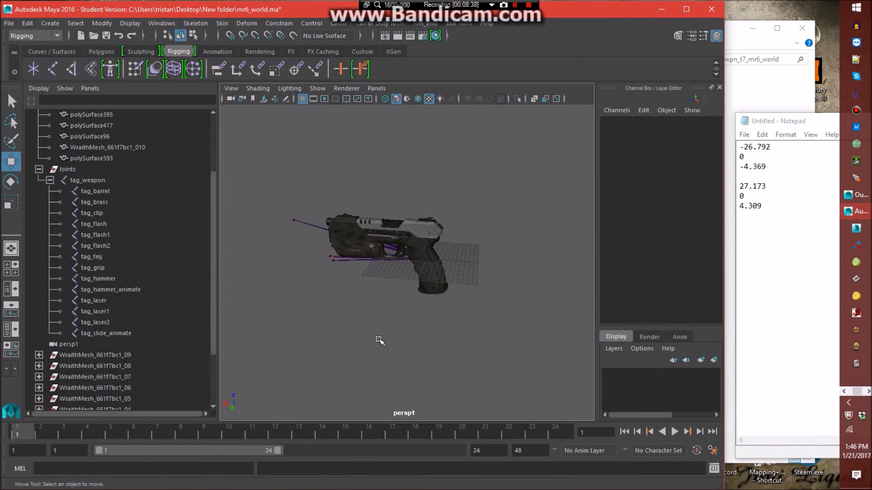
pyautogui.click(95, 268)
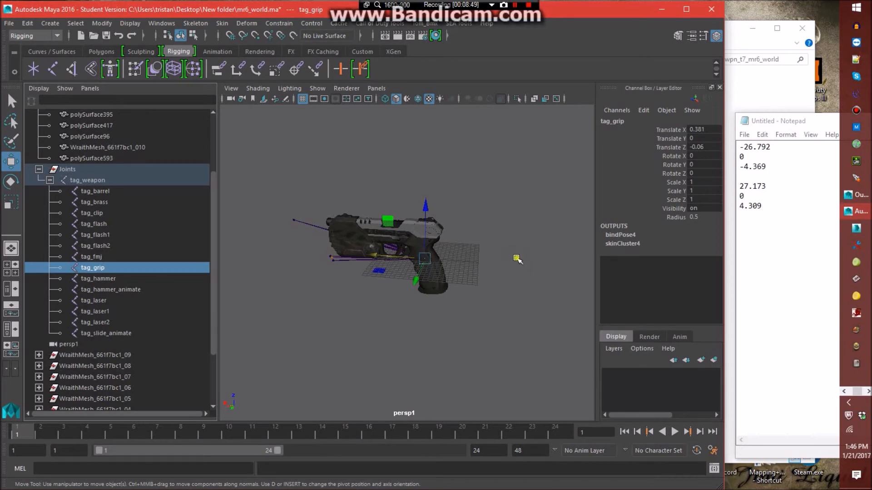
pyautogui.click(516, 259)
pyautogui.scroll(3, 143, 255)
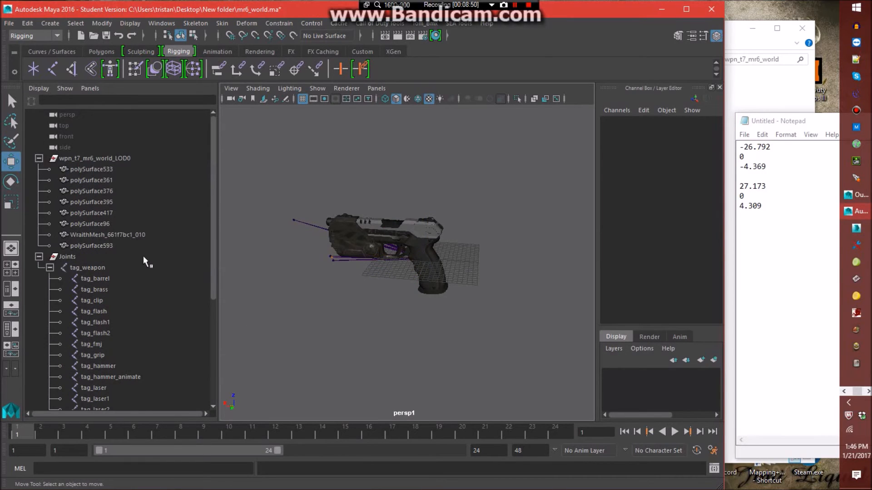
pyautogui.click(119, 170)
# - Try the recorded offset 27.173 as polySurface533's Translate X
pyautogui.moveTo(777, 185); pyautogui.dragTo(739, 186)
pyautogui.hotkey('ctrl', 'c')
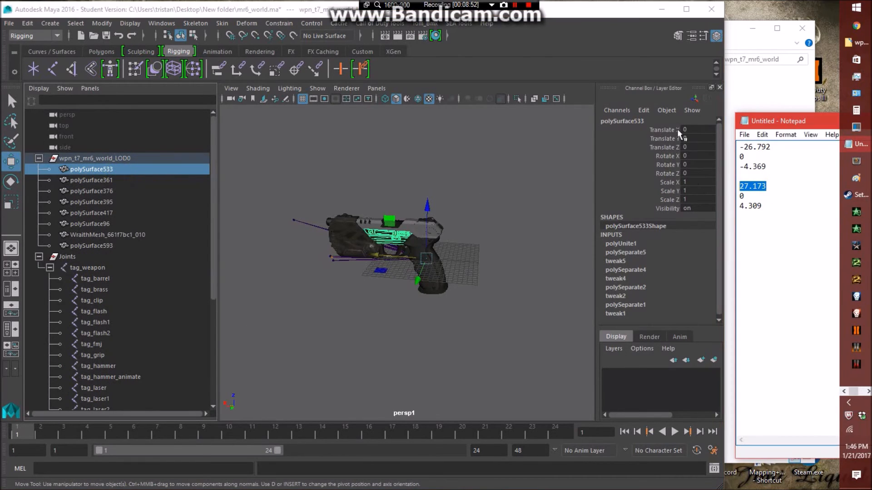
pyautogui.click(701, 130)
pyautogui.hotkey('ctrl', 'v')
pyautogui.press('Return')
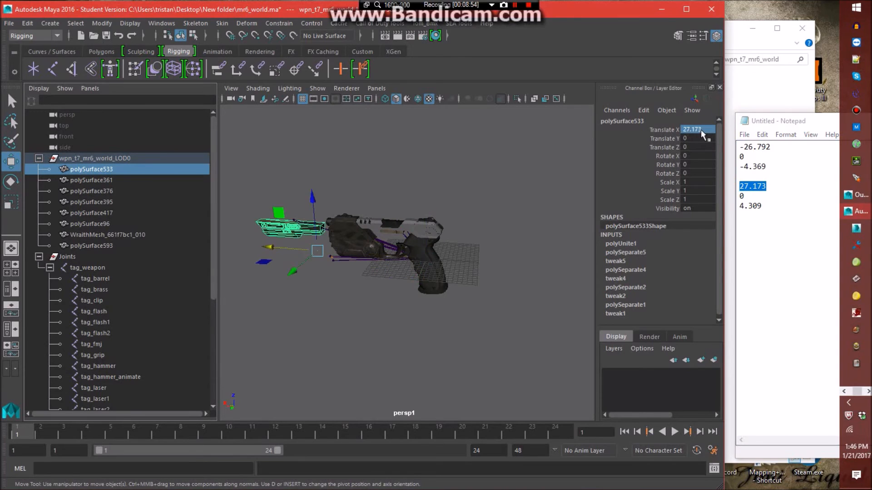
# - Change the X offset in Notepad to -27.173 and set polySurface533's Translate X to that value
pyautogui.click(740, 185)
pyautogui.write('-')
pyautogui.moveTo(770, 186); pyautogui.dragTo(739, 186)
pyautogui.hotkey('ctrl', 'c')
pyautogui.click(693, 131)
pyautogui.hotkey('ctrl', 'v')
pyautogui.press('Return')
# - Try the recorded offset 4.309 as polySurface533's Translate Z
pyautogui.moveTo(740, 206); pyautogui.dragTo(779, 213)
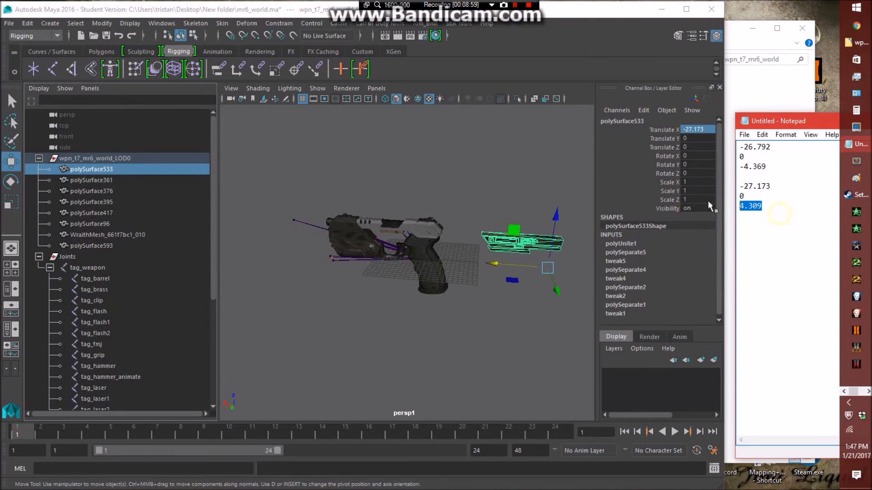
pyautogui.hotkey('ctrl', 'c')
pyautogui.click(700, 144)
pyautogui.hotkey('ctrl', 'v')
pyautogui.press('Return')
# - Change the Z offset in Notepad to -4.309, set polySurface533's Translate Z to that value, and clear the selection
pyautogui.click(766, 236)
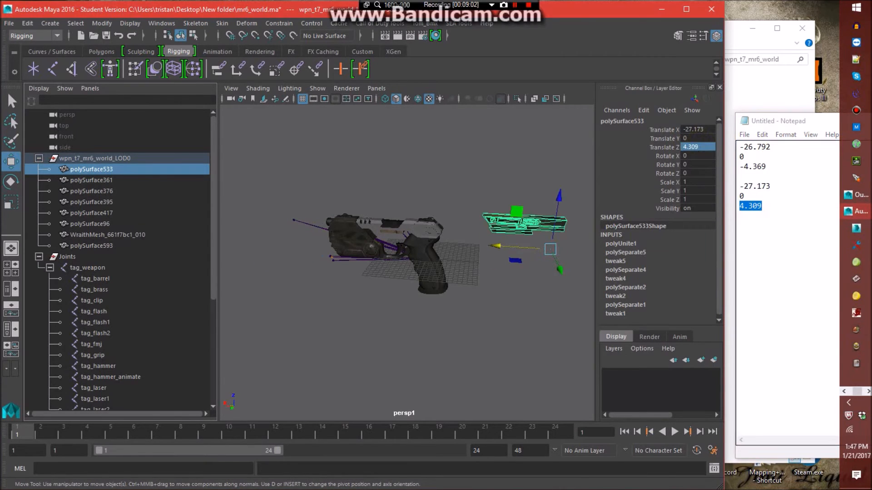
pyautogui.write('-')
pyautogui.moveTo(786, 211); pyautogui.dragTo(736, 207)
pyautogui.hotkey('ctrl', 'c')
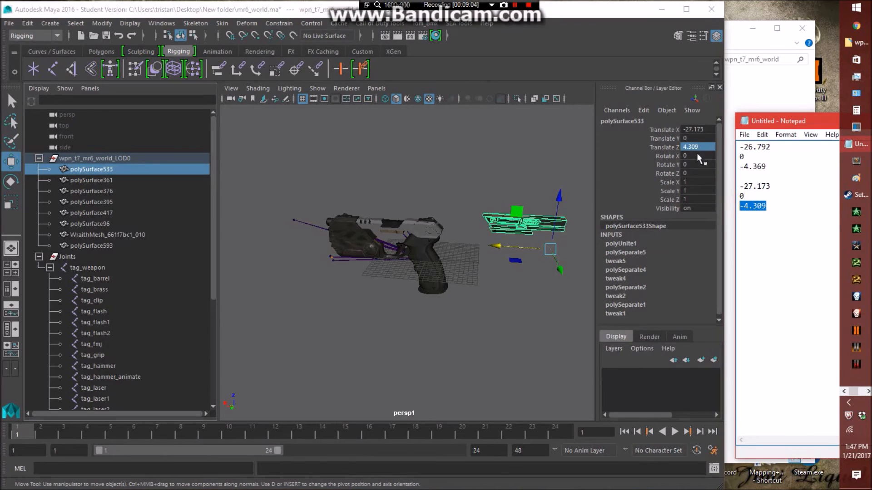
pyautogui.click(697, 147)
pyautogui.hotkey('ctrl', 'v')
pyautogui.press('Return')
pyautogui.click(533, 182)
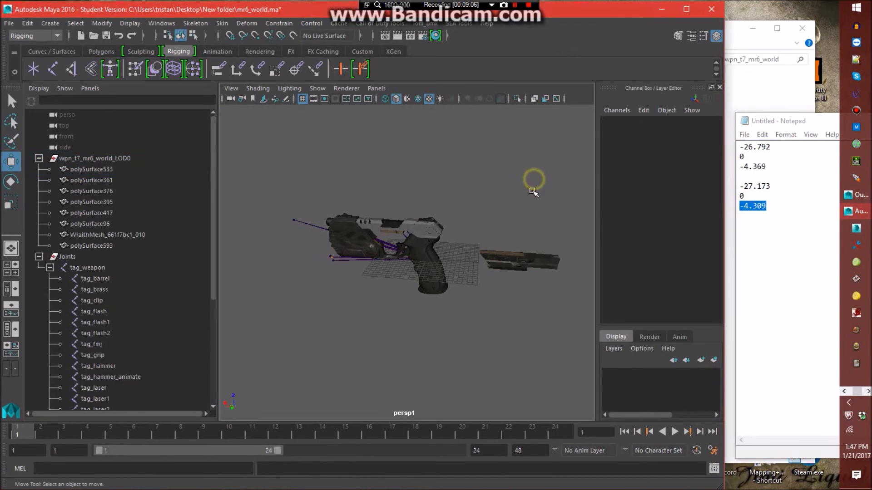
# - Bind the moved polySurface533 mesh to the tag_weapon joint with Bind Skin and clear the selection
pyautogui.keyDown('alt'); pyautogui.moveTo(532, 186); pyautogui.dragTo(410, 139, button='middle'); pyautogui.keyUp('alt')
pyautogui.keyDown('alt'); pyautogui.moveTo(414, 143); pyautogui.dragTo(468, 199, button='right'); pyautogui.keyUp('alt')
pyautogui.keyDown('alt'); pyautogui.moveTo(469, 200); pyautogui.dragTo(508, 232, button='middle'); pyautogui.keyUp('alt')
pyautogui.keyDown('alt'); pyautogui.moveTo(509, 234); pyautogui.dragTo(511, 235, button='right'); pyautogui.keyUp('alt')
pyautogui.keyDown('alt'); pyautogui.moveTo(510, 235); pyautogui.dragTo(492, 193); pyautogui.keyUp('alt')
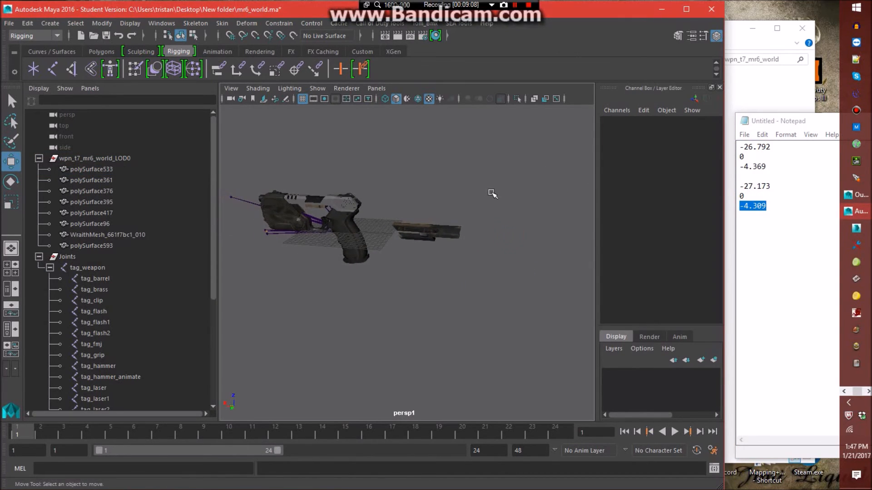
pyautogui.click(114, 168)
pyautogui.keyDown('ctrl'); pyautogui.click(90, 268); pyautogui.keyUp('ctrl')
pyautogui.click(54, 37)
pyautogui.click(53, 37)
pyautogui.click(225, 25)
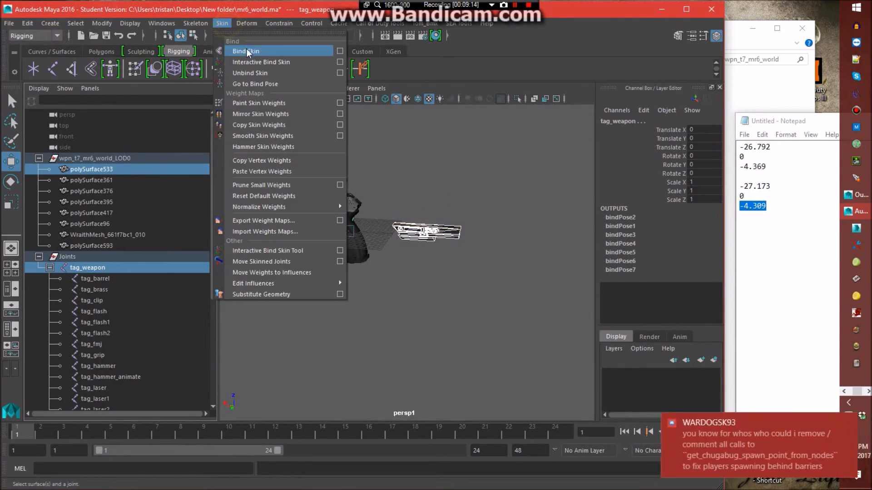
pyautogui.click(246, 51)
pyautogui.click(391, 335)
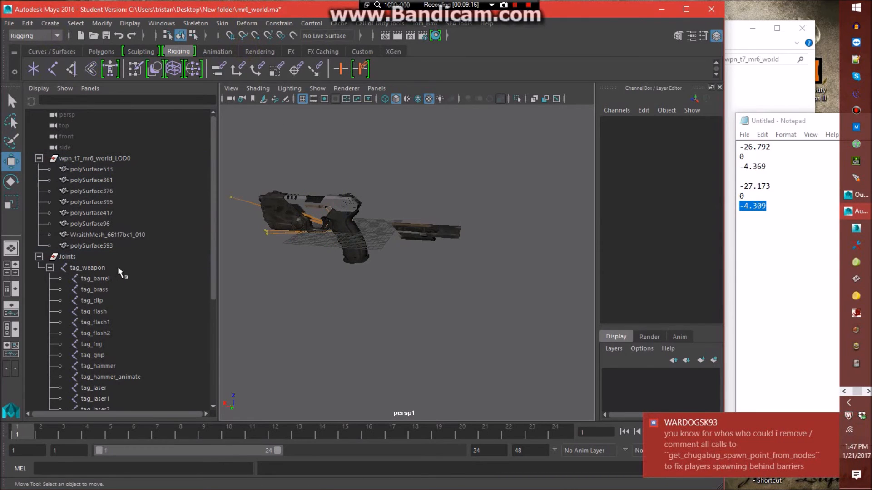
# - Create a new joint with the Joint tool and set its Translate X and Translate Y to 0
pyautogui.scroll(-3, 117, 270)
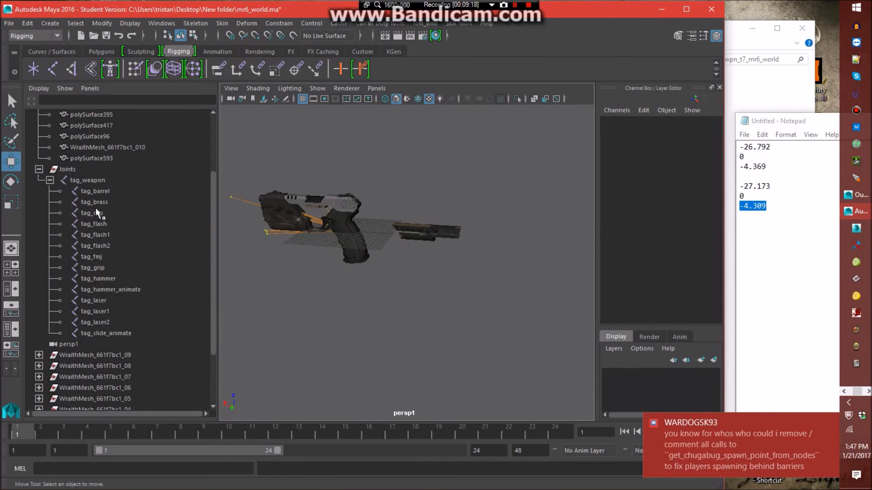
pyautogui.click(53, 69)
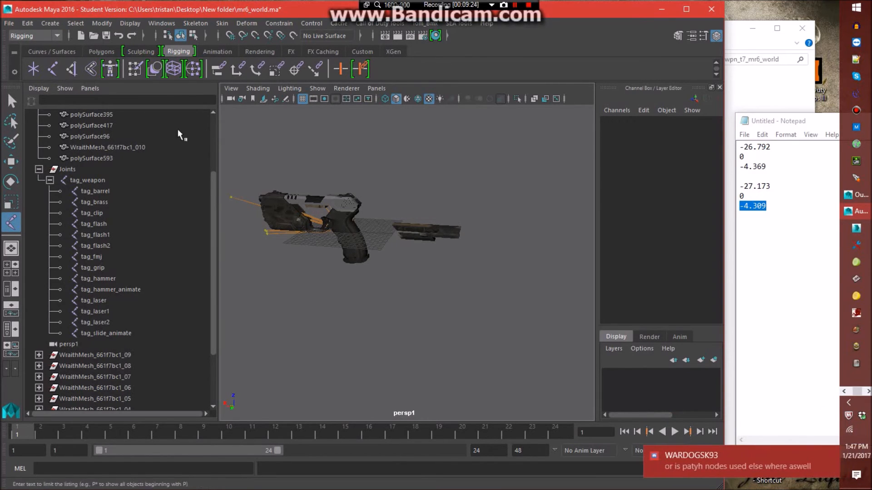
pyautogui.click(487, 181)
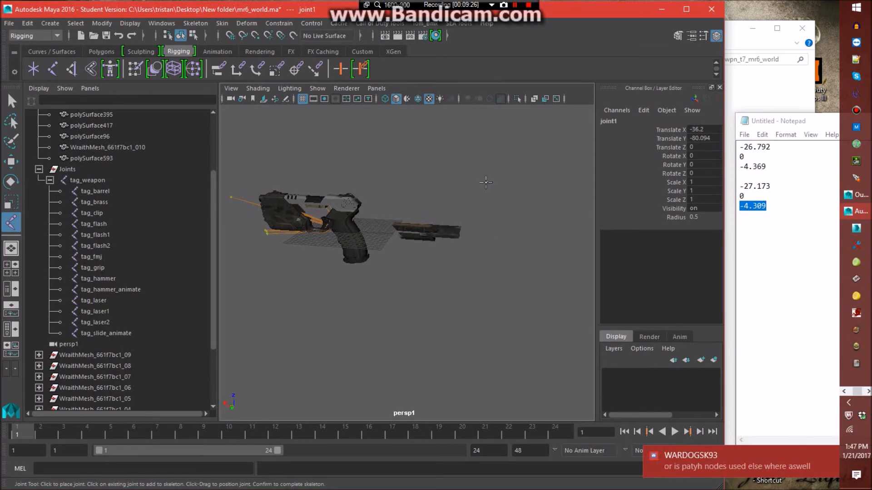
pyautogui.press('w')
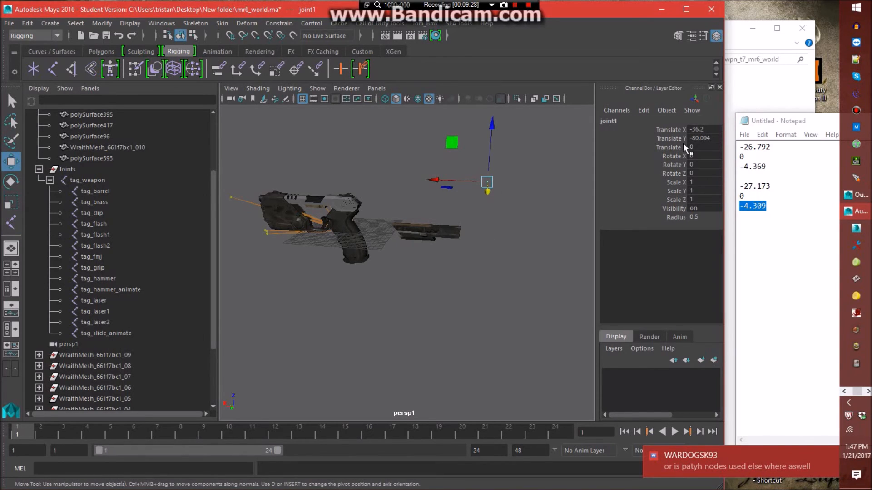
pyautogui.moveTo(697, 132); pyautogui.dragTo(699, 136)
pyautogui.write('0')
pyautogui.press('Return')
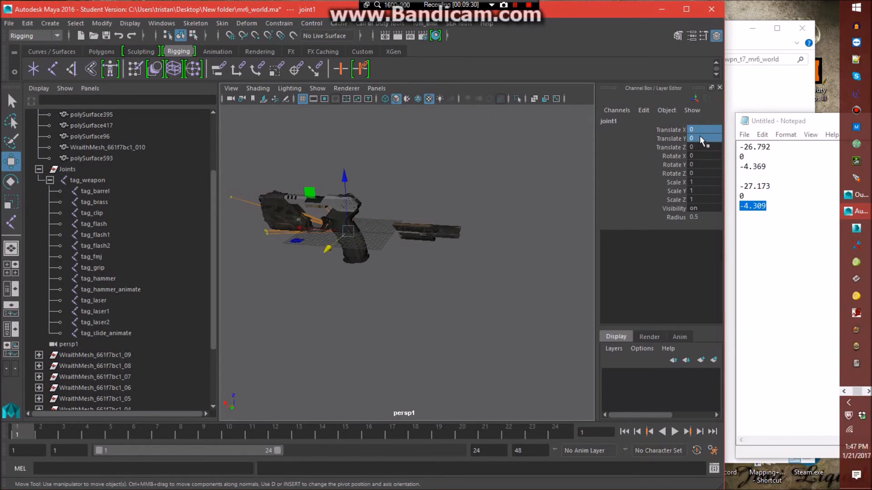
pyautogui.click(497, 172)
# - Reparent the joints tag_barrel through tag_slide_animate from tag_weapon to joint1 in the Outliner, and clear the selection
pyautogui.scroll(-3, 117, 211)
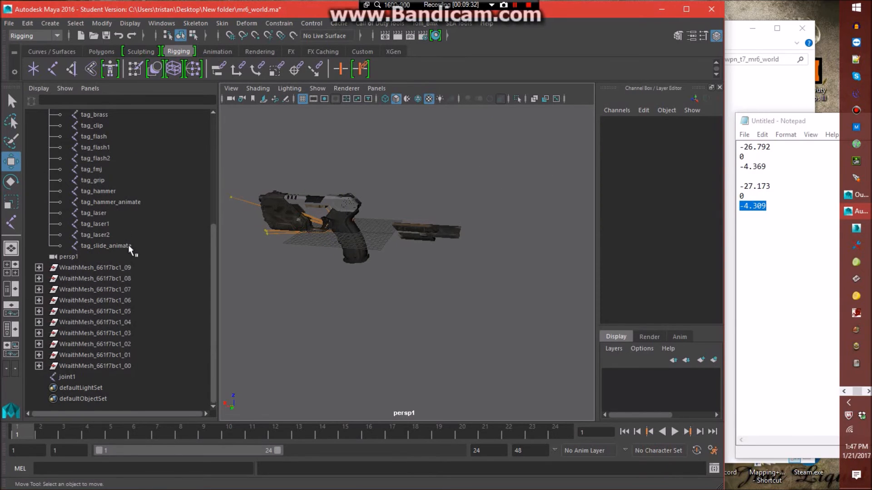
pyautogui.scroll(3, 128, 217)
pyautogui.moveTo(102, 191); pyautogui.dragTo(130, 331)
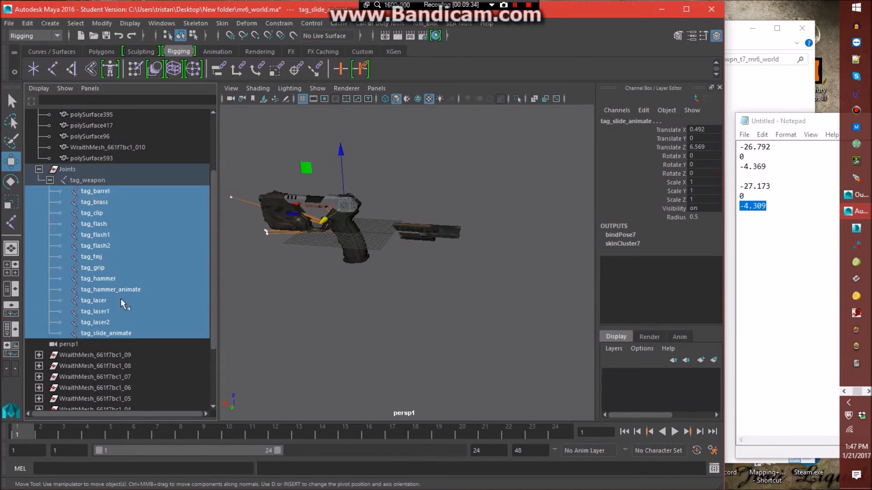
pyautogui.scroll(-3, 119, 273)
pyautogui.moveTo(105, 205); pyautogui.dragTo(81, 376, button='middle')
pyautogui.click(38, 377)
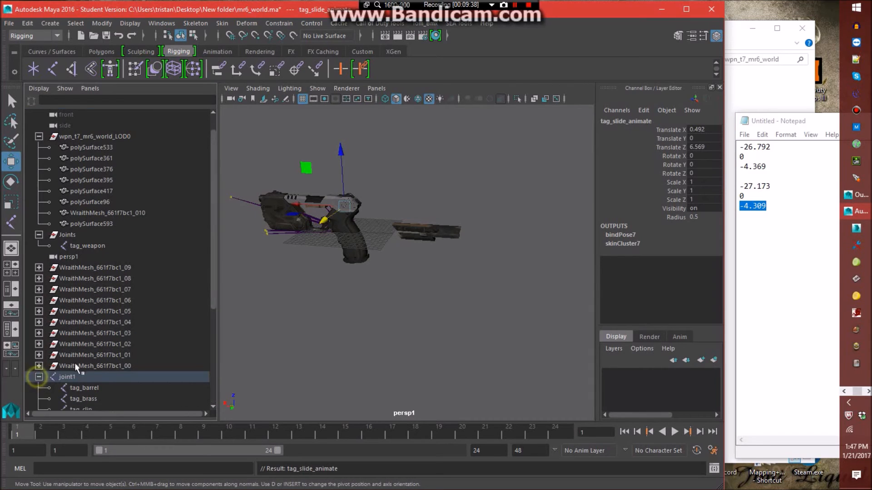
pyautogui.scroll(-5, 42, 375)
pyautogui.click(242, 335)
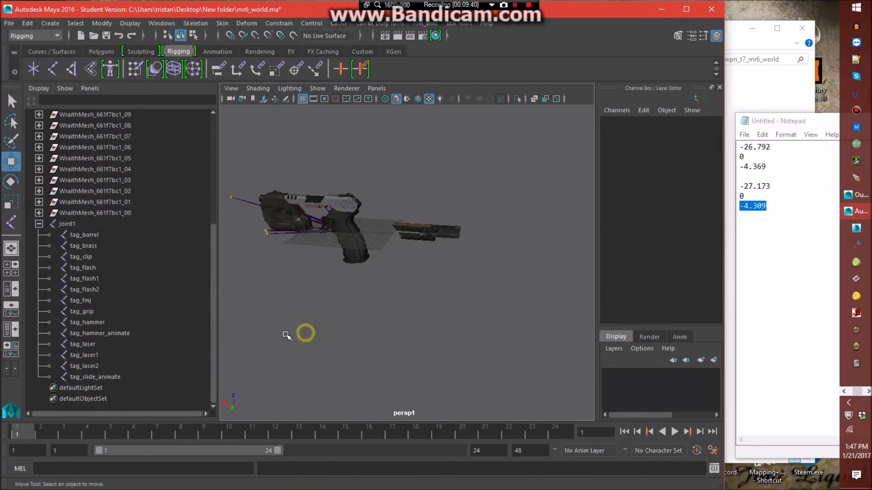
# - Set joint1's Translate X to the second X offset recorded in Notepad, -27.173
pyautogui.click(83, 222)
pyautogui.moveTo(740, 186)
pyautogui.mouseDown()
pyautogui.moveTo(790, 192)
pyautogui.moveTo(744, 196)
pyautogui.moveTo(762, 187)
pyautogui.moveTo(739, 187)
pyautogui.mouseUp()
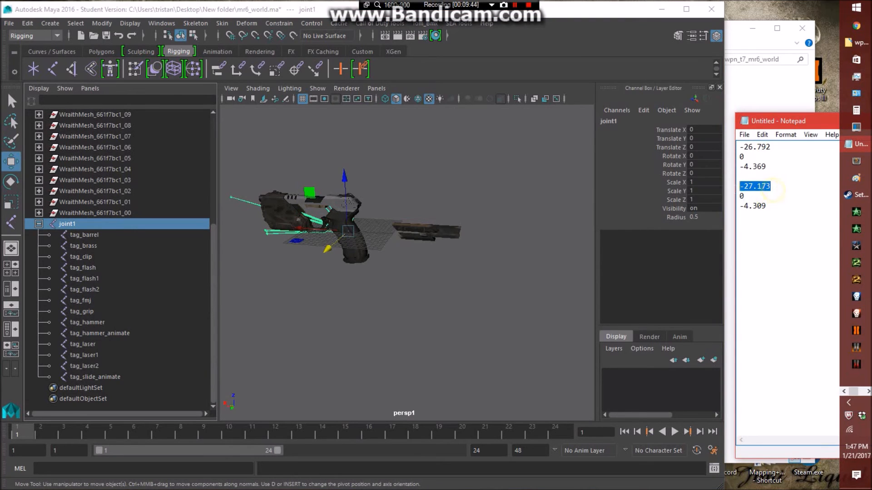
pyautogui.click(702, 129)
pyautogui.hotkey('ctrl', 'v')
pyautogui.press('Return')
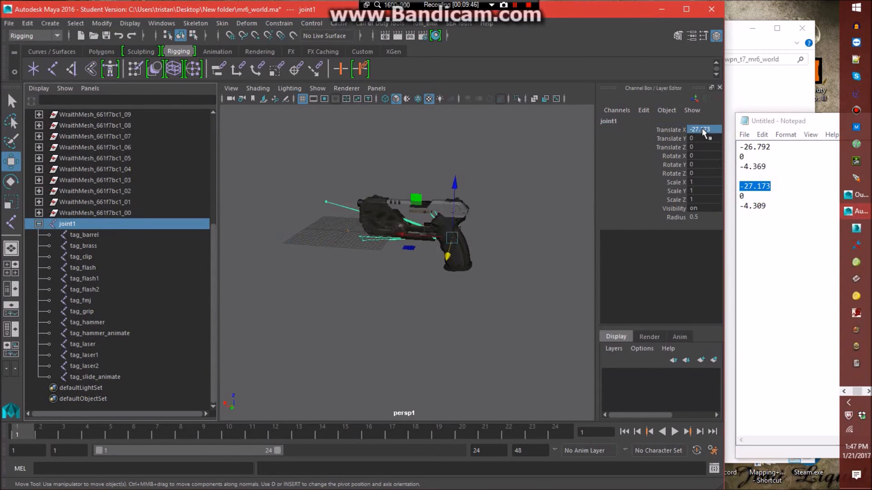
# - Set joint1's Translate Z to the second Z offset recorded in Notepad, -4.309
pyautogui.moveTo(788, 208); pyautogui.dragTo(723, 208)
pyautogui.hotkey('ctrl', 'c')
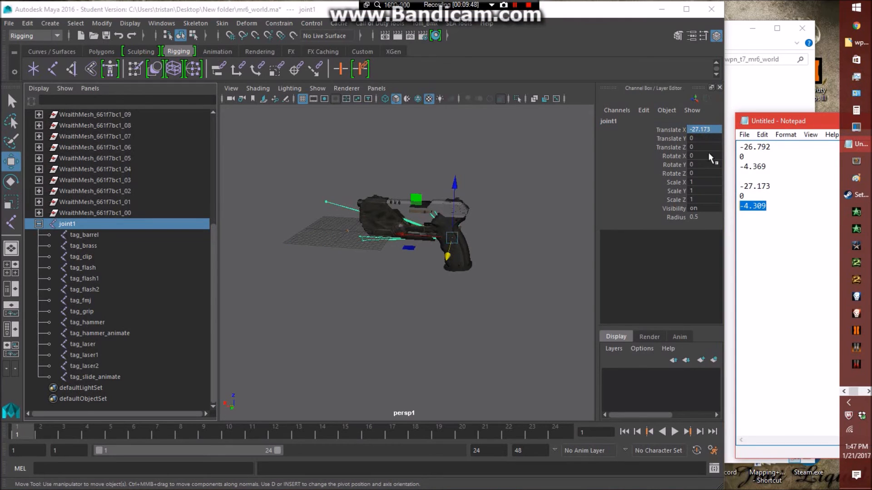
pyautogui.click(707, 147)
pyautogui.hotkey('ctrl', 'v')
pyautogui.press('Return')
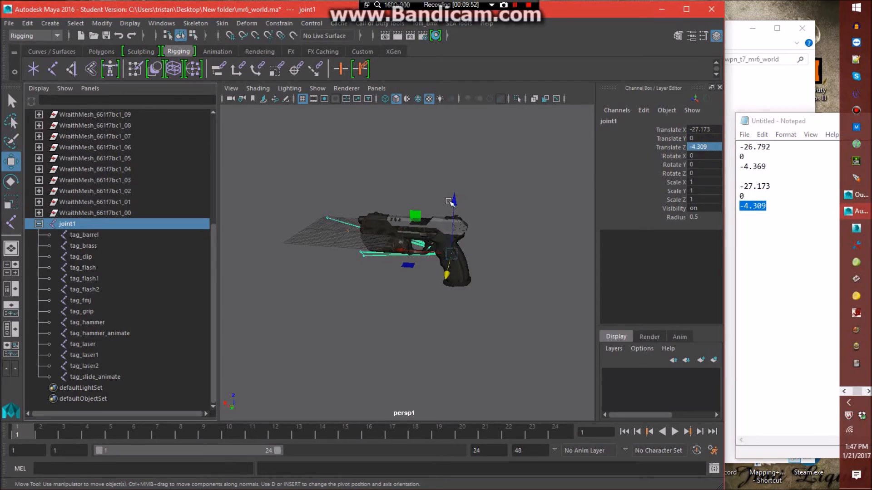
pyautogui.press('F12')
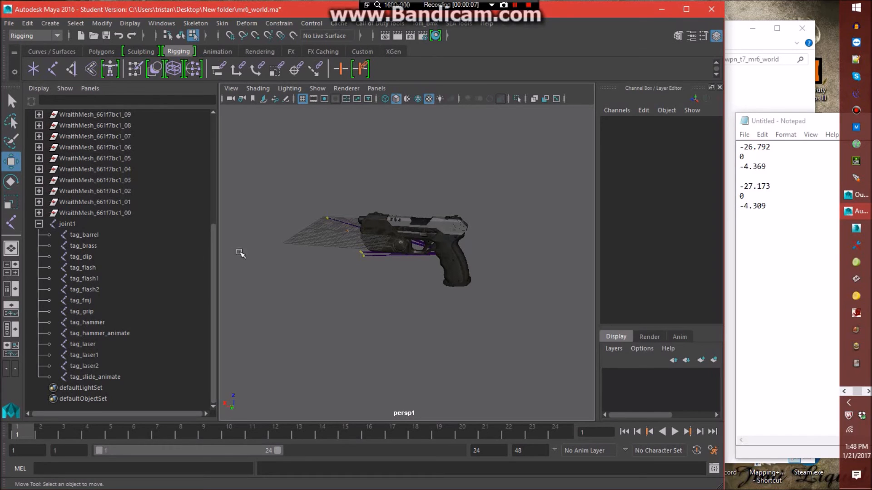
# - Reparent the joints tag_barrel through tag_slide_animate from joint1 back to tag_weapon
pyautogui.click(79, 225)
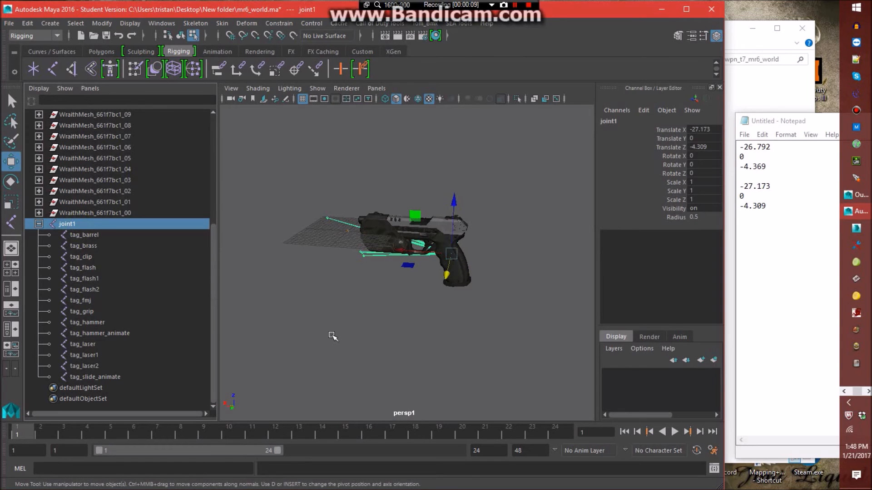
pyautogui.click(332, 336)
pyautogui.click(94, 224)
pyautogui.moveTo(103, 235); pyautogui.dragTo(106, 375)
pyautogui.scroll(5, 147, 311)
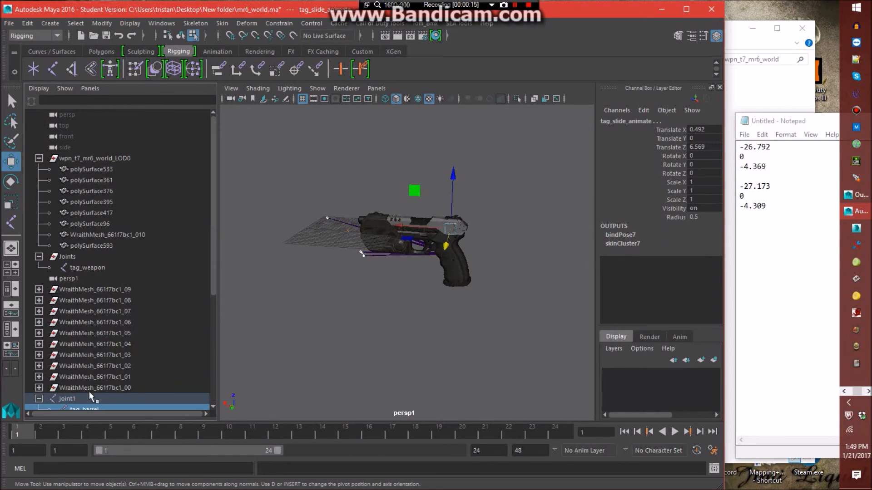
pyautogui.moveTo(101, 407); pyautogui.dragTo(114, 271)
pyautogui.scroll(-5, 94, 294)
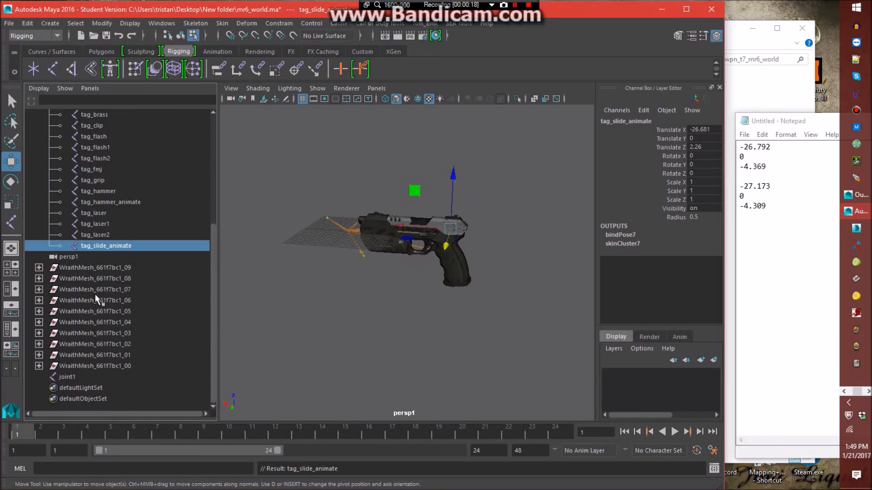
# - Delete the emptied helper joint joint1 from the scene
pyautogui.click(346, 324)
pyautogui.click(108, 376)
pyautogui.press('Delete')
pyautogui.scroll(3, 139, 335)
pyautogui.scroll(3, 139, 335)
pyautogui.scroll(-3, 139, 335)
pyautogui.moveTo(211, 270); pyautogui.dragTo(218, 228)
# - Close the Notepad window of recorded offsets without saving it
pyautogui.moveTo(798, 122); pyautogui.dragTo(374, 123)
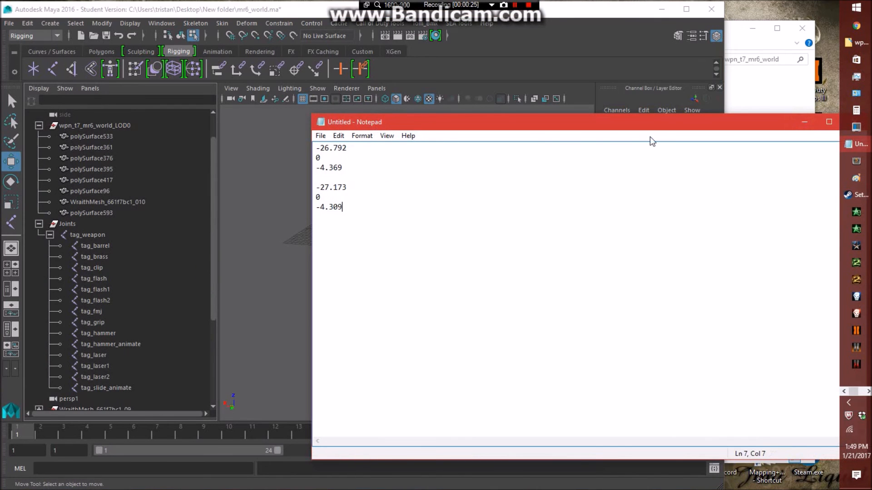
pyautogui.moveTo(654, 129); pyautogui.dragTo(495, 119)
pyautogui.click(695, 112)
pyautogui.click(432, 251)
# - Display the pistol in wireframe to inspect the mesh and the joints
pyautogui.keyDown('alt'); pyautogui.moveTo(468, 205); pyautogui.dragTo(472, 258, button='right'); pyautogui.keyUp('alt')
pyautogui.keyDown('alt'); pyautogui.moveTo(471, 258); pyautogui.dragTo(440, 252, button='middle'); pyautogui.keyUp('alt')
pyautogui.click(385, 99)
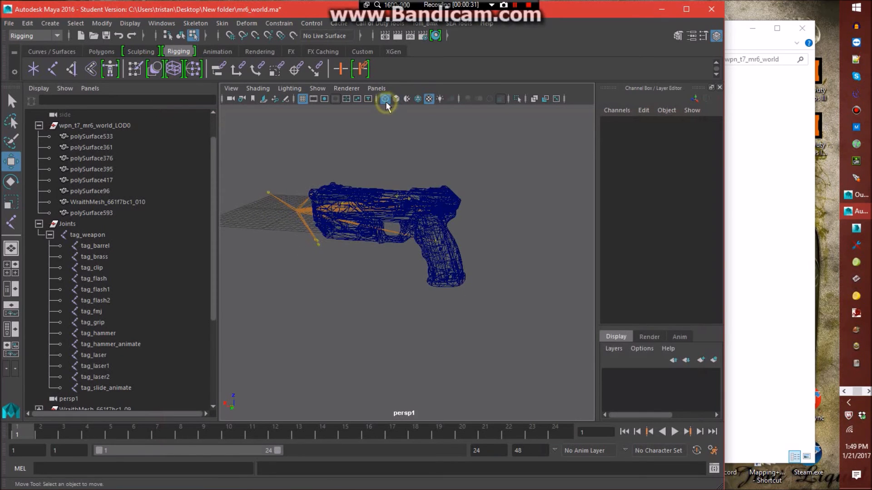
pyautogui.keyDown('alt'); pyautogui.moveTo(445, 184); pyautogui.dragTo(480, 193, button='middle'); pyautogui.keyUp('alt')
# - Switch to File Explorer and open the weapon_usa_colt45_pistol folder inside New folder
pyautogui.click(775, 202)
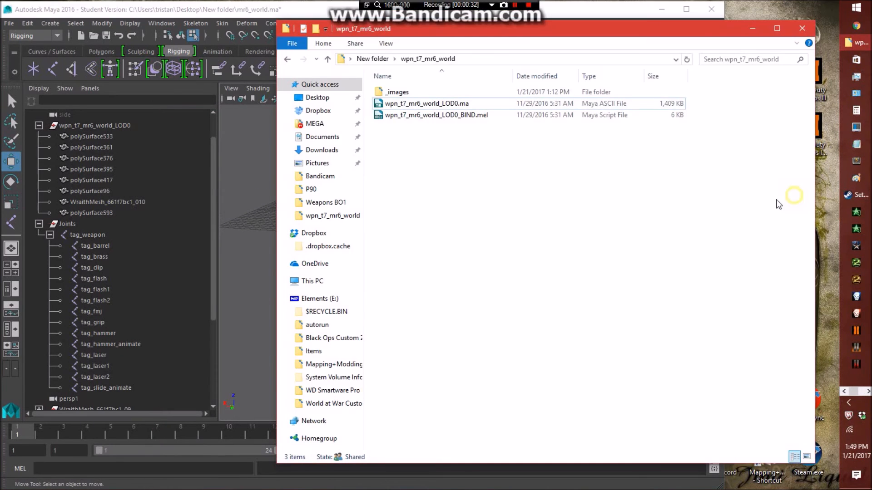
pyautogui.click(372, 59)
pyautogui.doubleClick(419, 92)
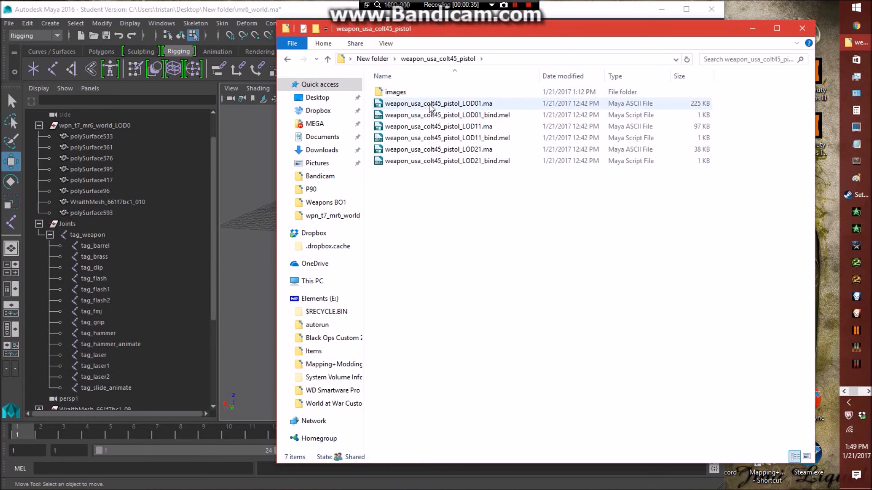
# - Switch back to Maya and save the mr6_world.ma scene
pyautogui.click(249, 13)
pyautogui.hotkey('ctrl', 's')
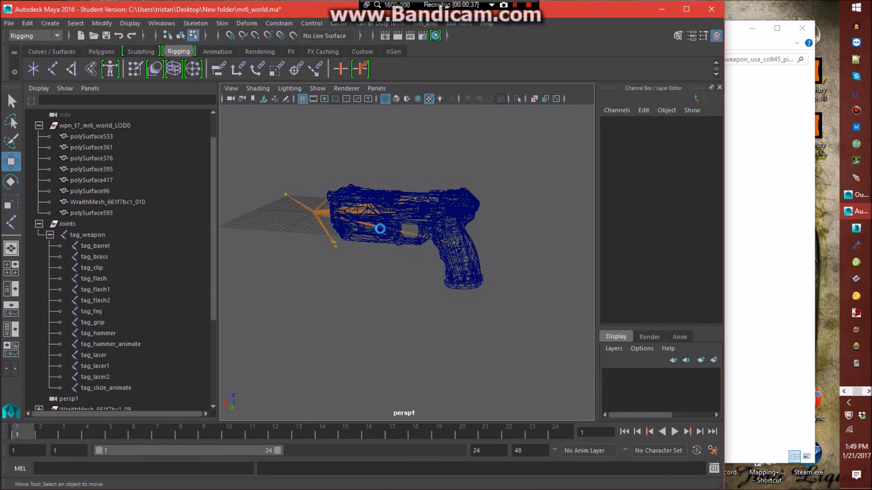
pyautogui.click(395, 260)
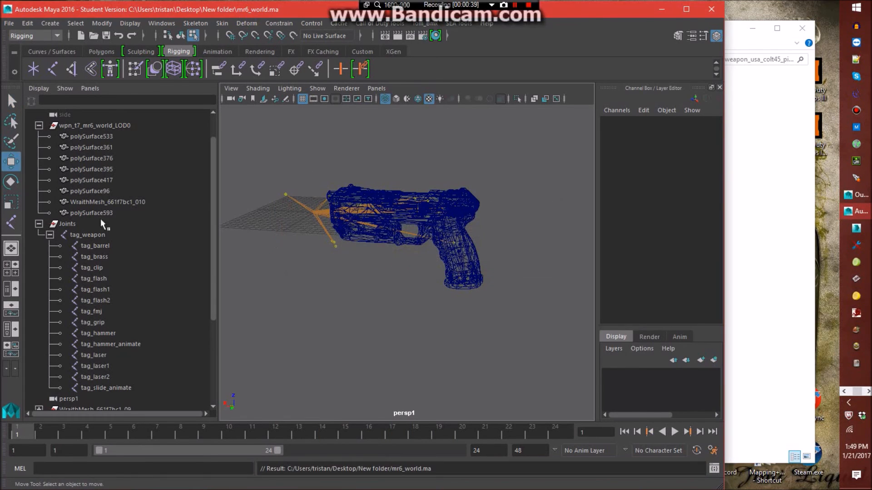
# - Select the Joints and wpn_t7_mr6_world_LOD0 groups together with their complete hierarchies
pyautogui.click(98, 223)
pyautogui.press('w')
pyautogui.keyDown('ctrl'); pyautogui.click(96, 126); pyautogui.keyUp('ctrl')
pyautogui.click(76, 23)
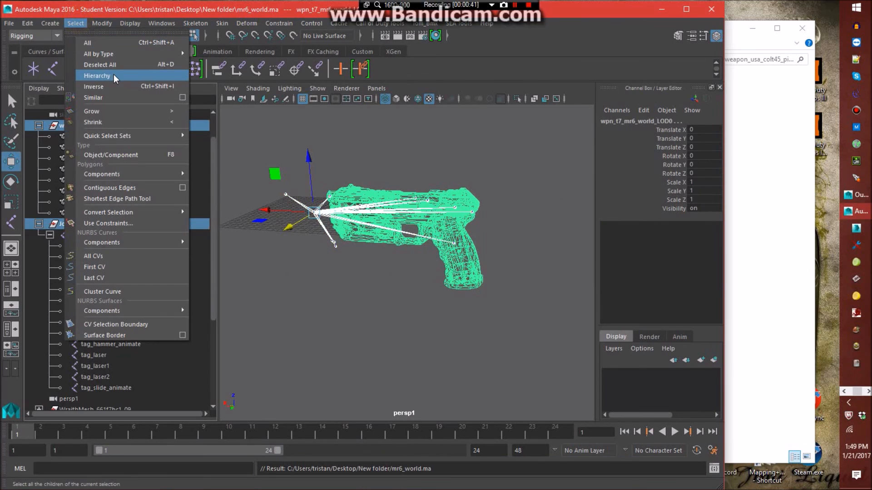
pyautogui.click(113, 72)
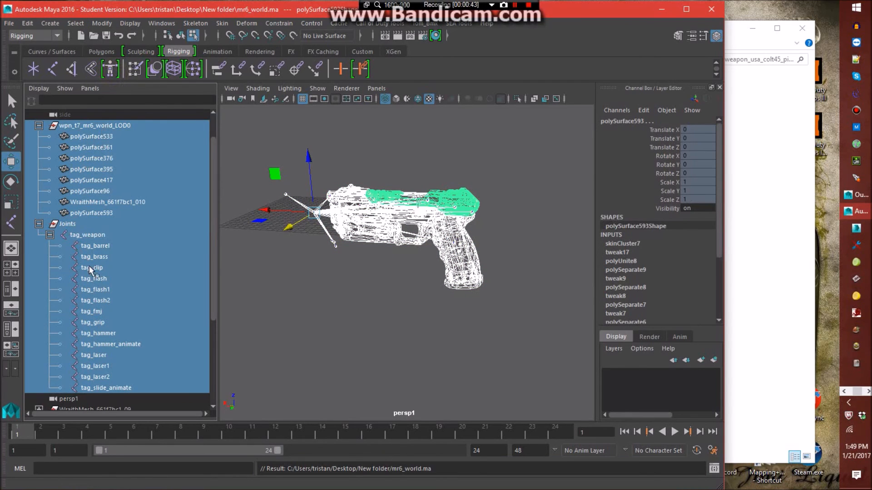
pyautogui.scroll(-5, 111, 320)
pyautogui.scroll(6, 118, 320)
# - Export the selection as an XModel file named wpn_t7_mr6_world.xmodel_export in New folder
pyautogui.click(388, 26)
pyautogui.click(398, 40)
pyautogui.click(459, 207)
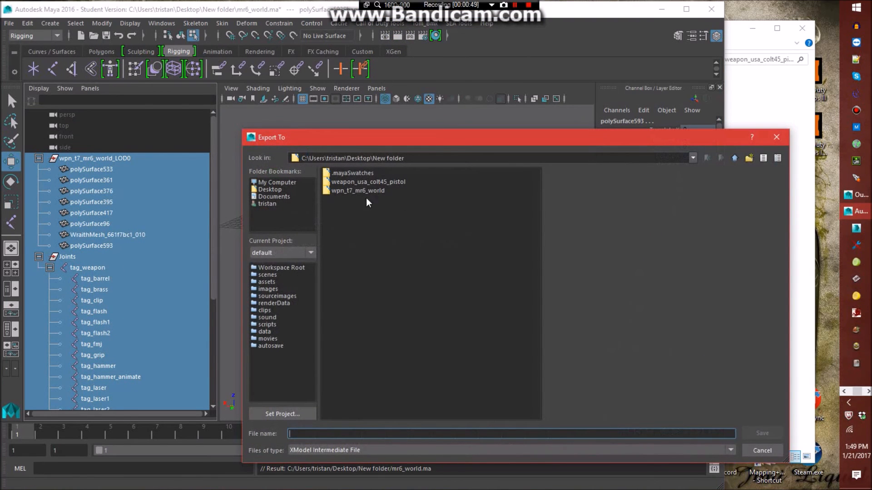
pyautogui.write('w')
pyautogui.click(352, 452)
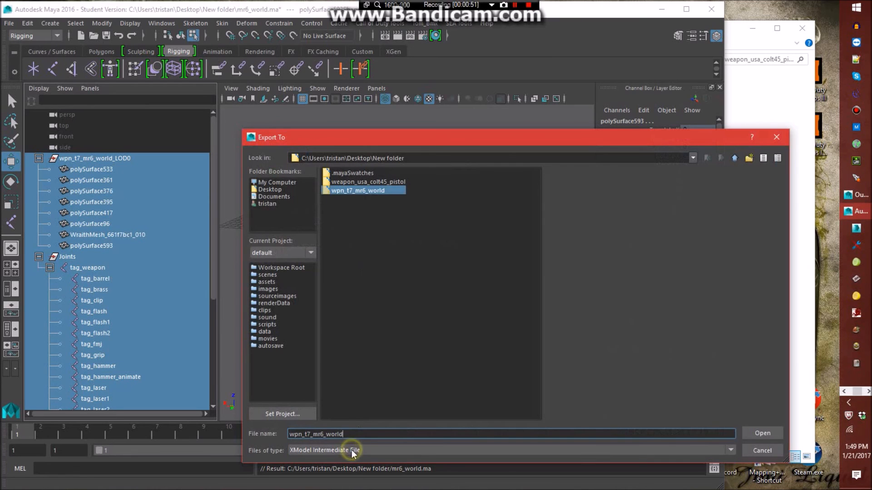
pyautogui.write('.xmodel_export')
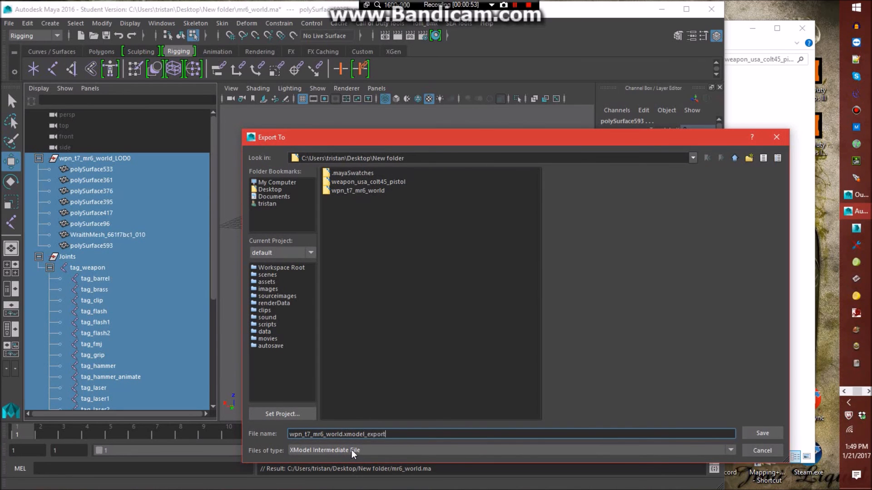
pyautogui.press('Return')
pyautogui.click(326, 226)
pyautogui.click(375, 252)
pyautogui.click(389, 255)
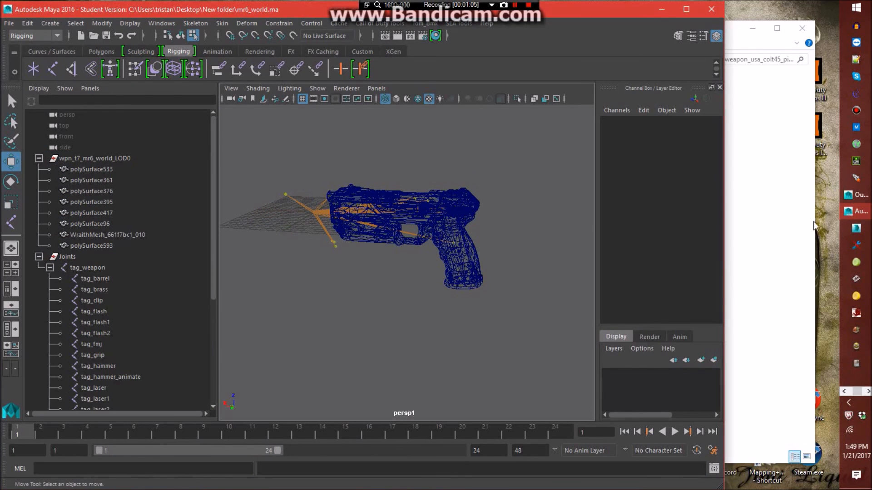
# - Import weapon_usa_colt45_pistol_LOD01.ma from File Explorer into the scene and compare its grip alignment with the MR6 grip
pyautogui.click(769, 218)
pyautogui.moveTo(445, 104); pyautogui.dragTo(261, 152)
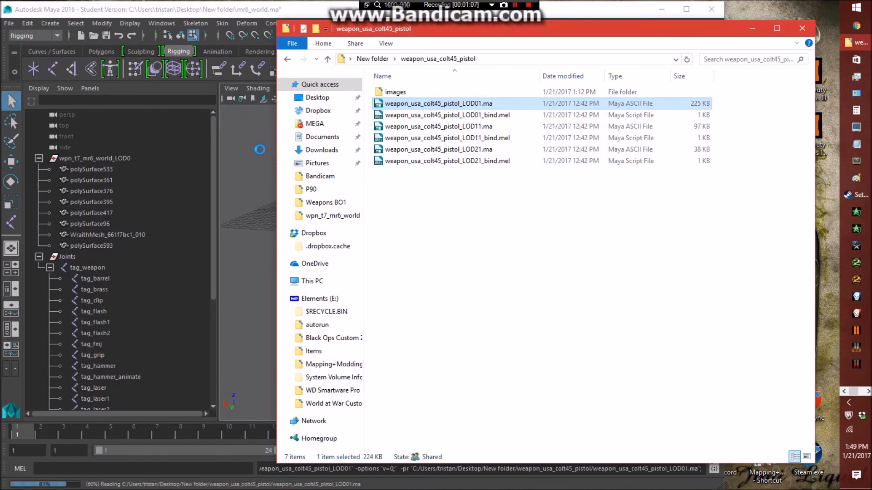
pyautogui.click(241, 11)
pyautogui.scroll(8, 454, 295)
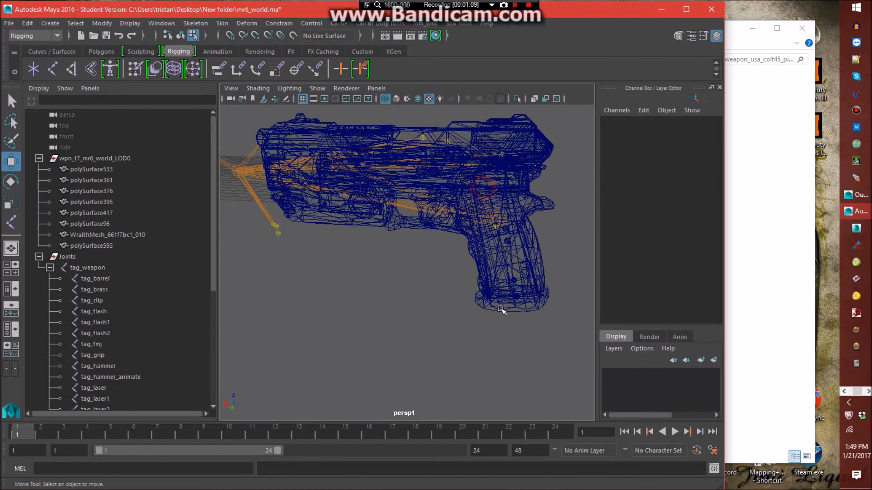
pyautogui.keyDown('alt'); pyautogui.moveTo(516, 321); pyautogui.dragTo(517, 310); pyautogui.keyUp('alt')
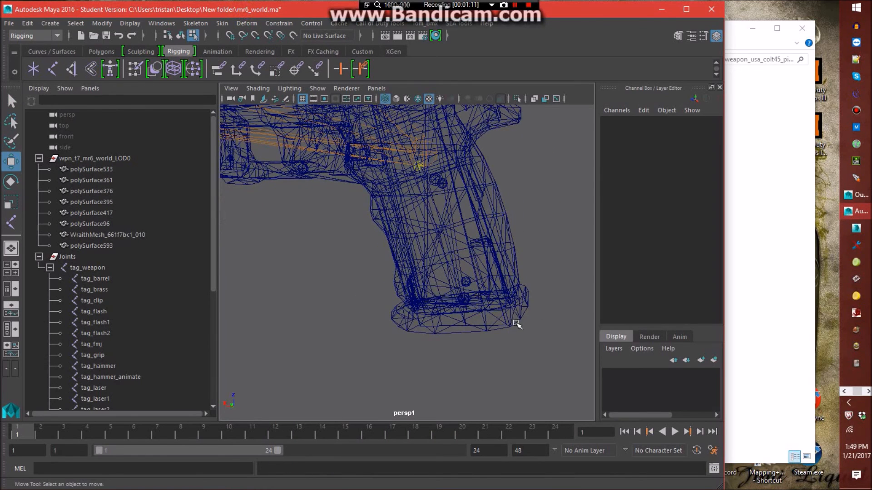
pyautogui.keyDown('alt'); pyautogui.moveTo(515, 324); pyautogui.dragTo(490, 283, button='right'); pyautogui.keyUp('alt')
pyautogui.keyDown('alt'); pyautogui.moveTo(472, 268); pyautogui.dragTo(540, 330, button='middle'); pyautogui.keyUp('alt')
pyautogui.keyDown('alt'); pyautogui.moveTo(475, 325); pyautogui.dragTo(414, 189, button='right'); pyautogui.keyUp('alt')
pyautogui.keyDown('alt'); pyautogui.moveTo(420, 195); pyautogui.dragTo(454, 212, button='middle'); pyautogui.keyUp('alt')
pyautogui.click(711, 9)
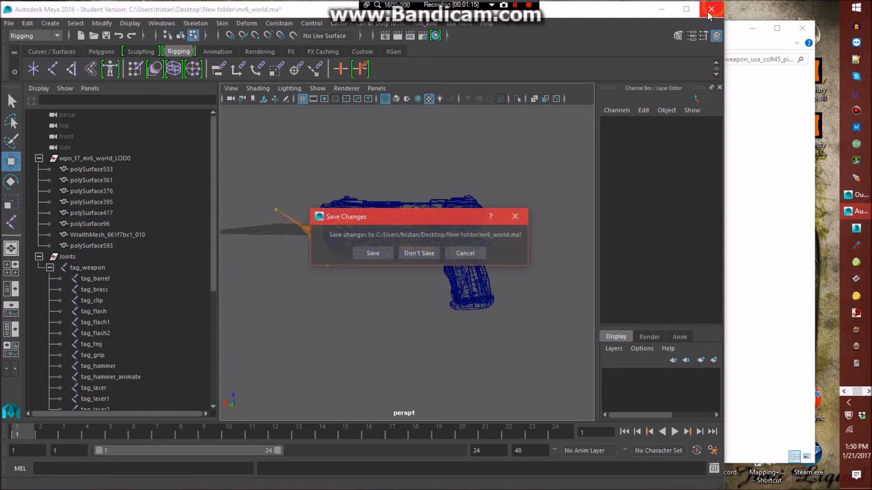
pyautogui.click(517, 216)
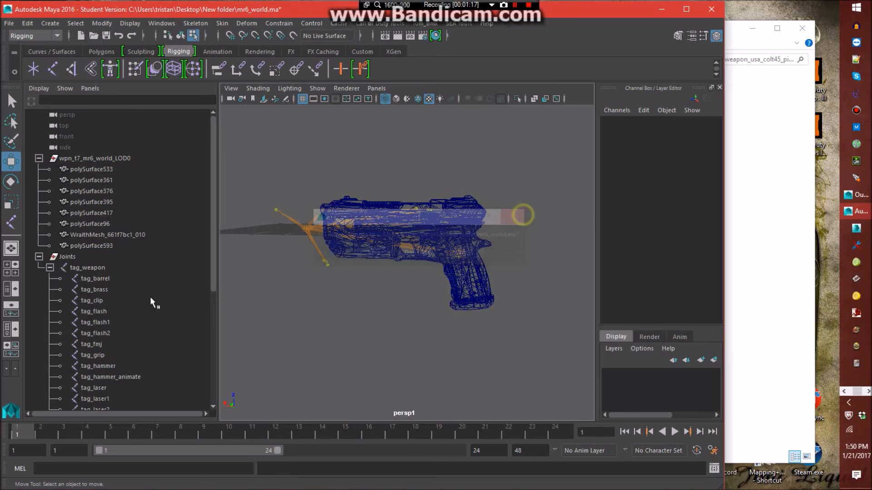
pyautogui.click(95, 269)
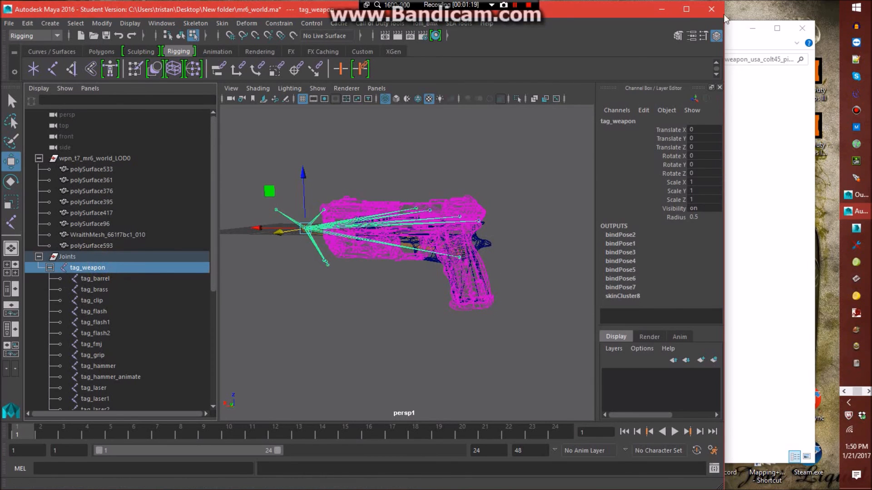
pyautogui.click(711, 9)
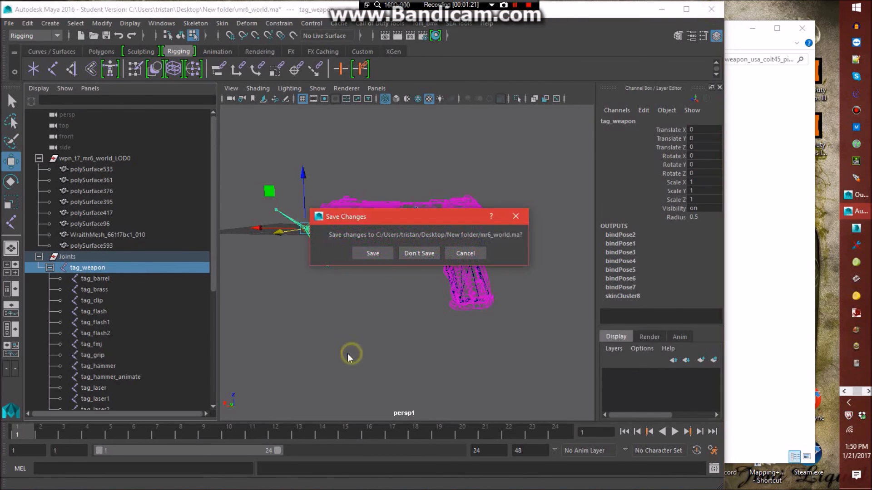
pyautogui.click(465, 254)
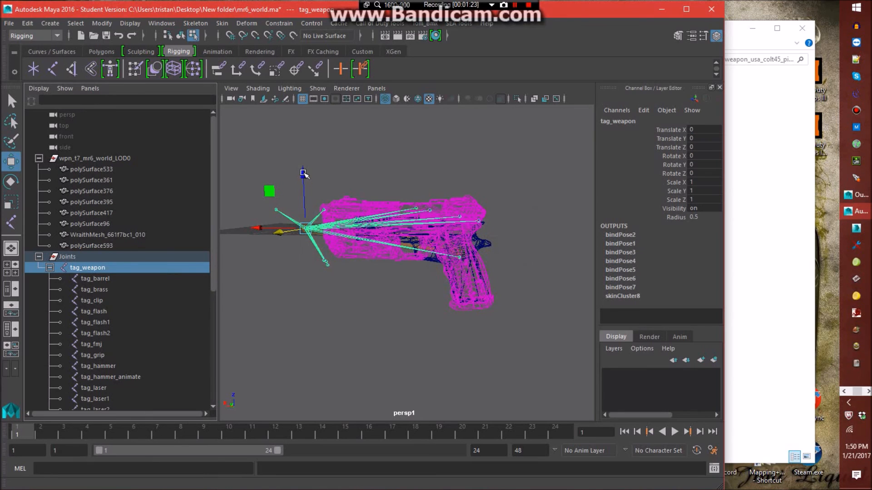
# - Delete the imported Colt 45 mesh and joint groups, and return the viewport to shaded display
pyautogui.scroll(-5, 105, 326)
pyautogui.click(119, 366)
pyautogui.keyDown('shift'); pyautogui.click(124, 375); pyautogui.keyUp('shift')
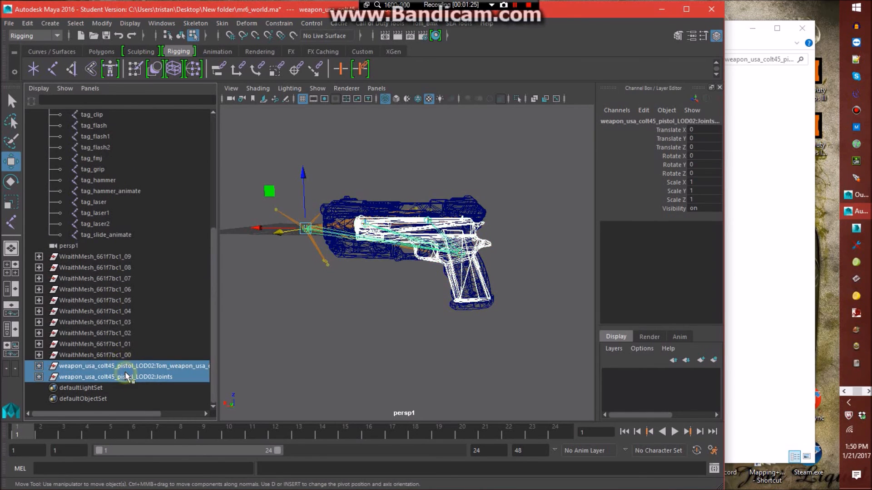
pyautogui.press('Delete')
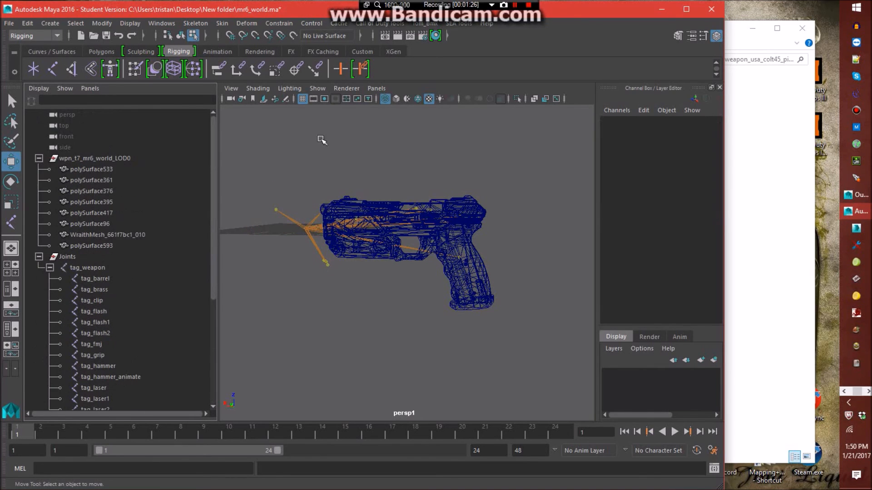
pyautogui.click(396, 99)
# - Try moving the tag_weapon joint downward to test the binding, undo the move, and clear the selection
pyautogui.click(89, 268)
pyautogui.moveTo(304, 175); pyautogui.dragTo(291, 407)
pyautogui.hotkey('ctrl', 'z')
pyautogui.click(531, 197)
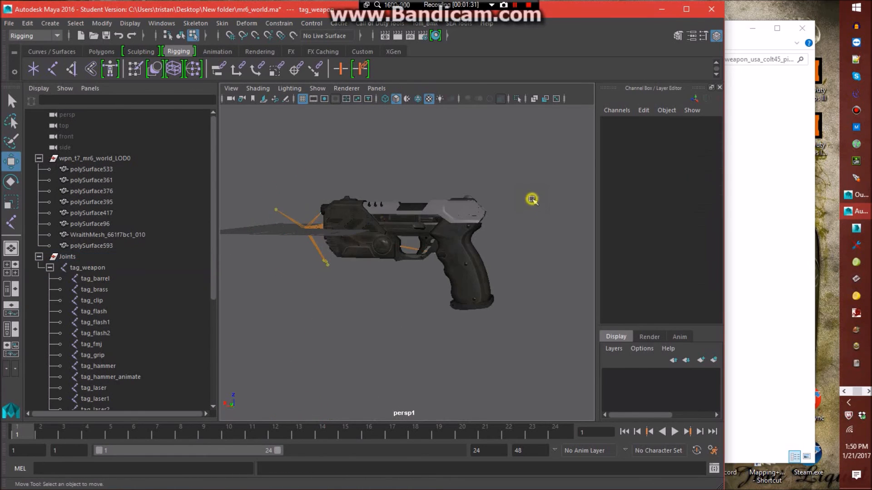
# - Try moving the tag_barrel joint downward to test its binding, undo the move, and clear the selection
pyautogui.click(114, 279)
pyautogui.moveTo(430, 158); pyautogui.dragTo(400, 272)
pyautogui.hotkey('ctrl', 'z')
pyautogui.click(514, 285)
# - Close Maya without saving the changes and check for wpn_t7_mr6_world.xmodel_export in New folder in File Explorer
pyautogui.click(711, 10)
pyautogui.click(411, 257)
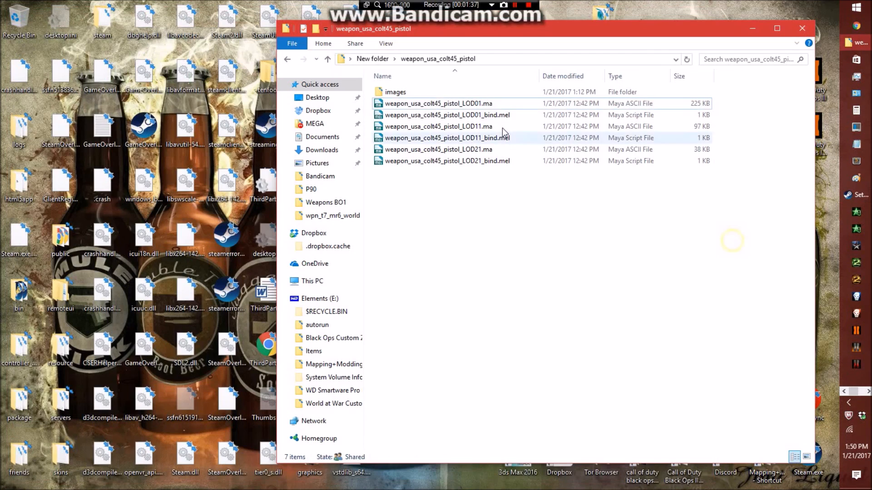
pyautogui.click(372, 59)
pyautogui.click(459, 273)
pyautogui.click(449, 140)
pyautogui.click(539, 192)
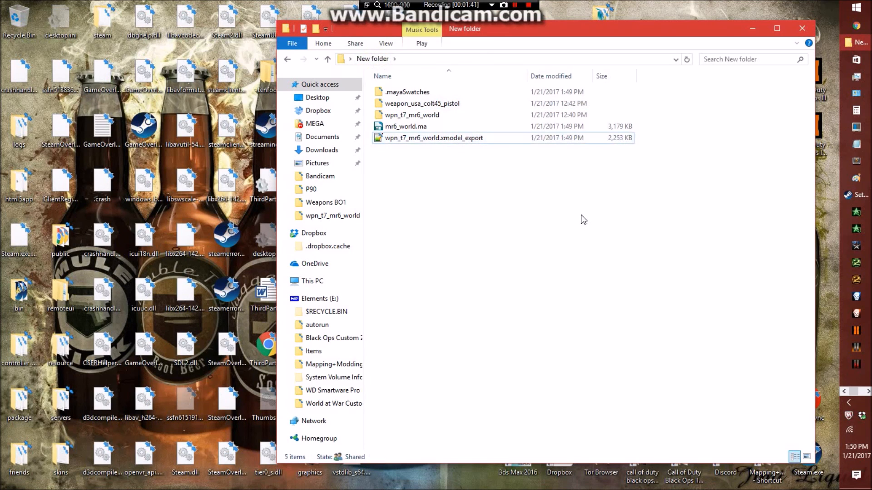